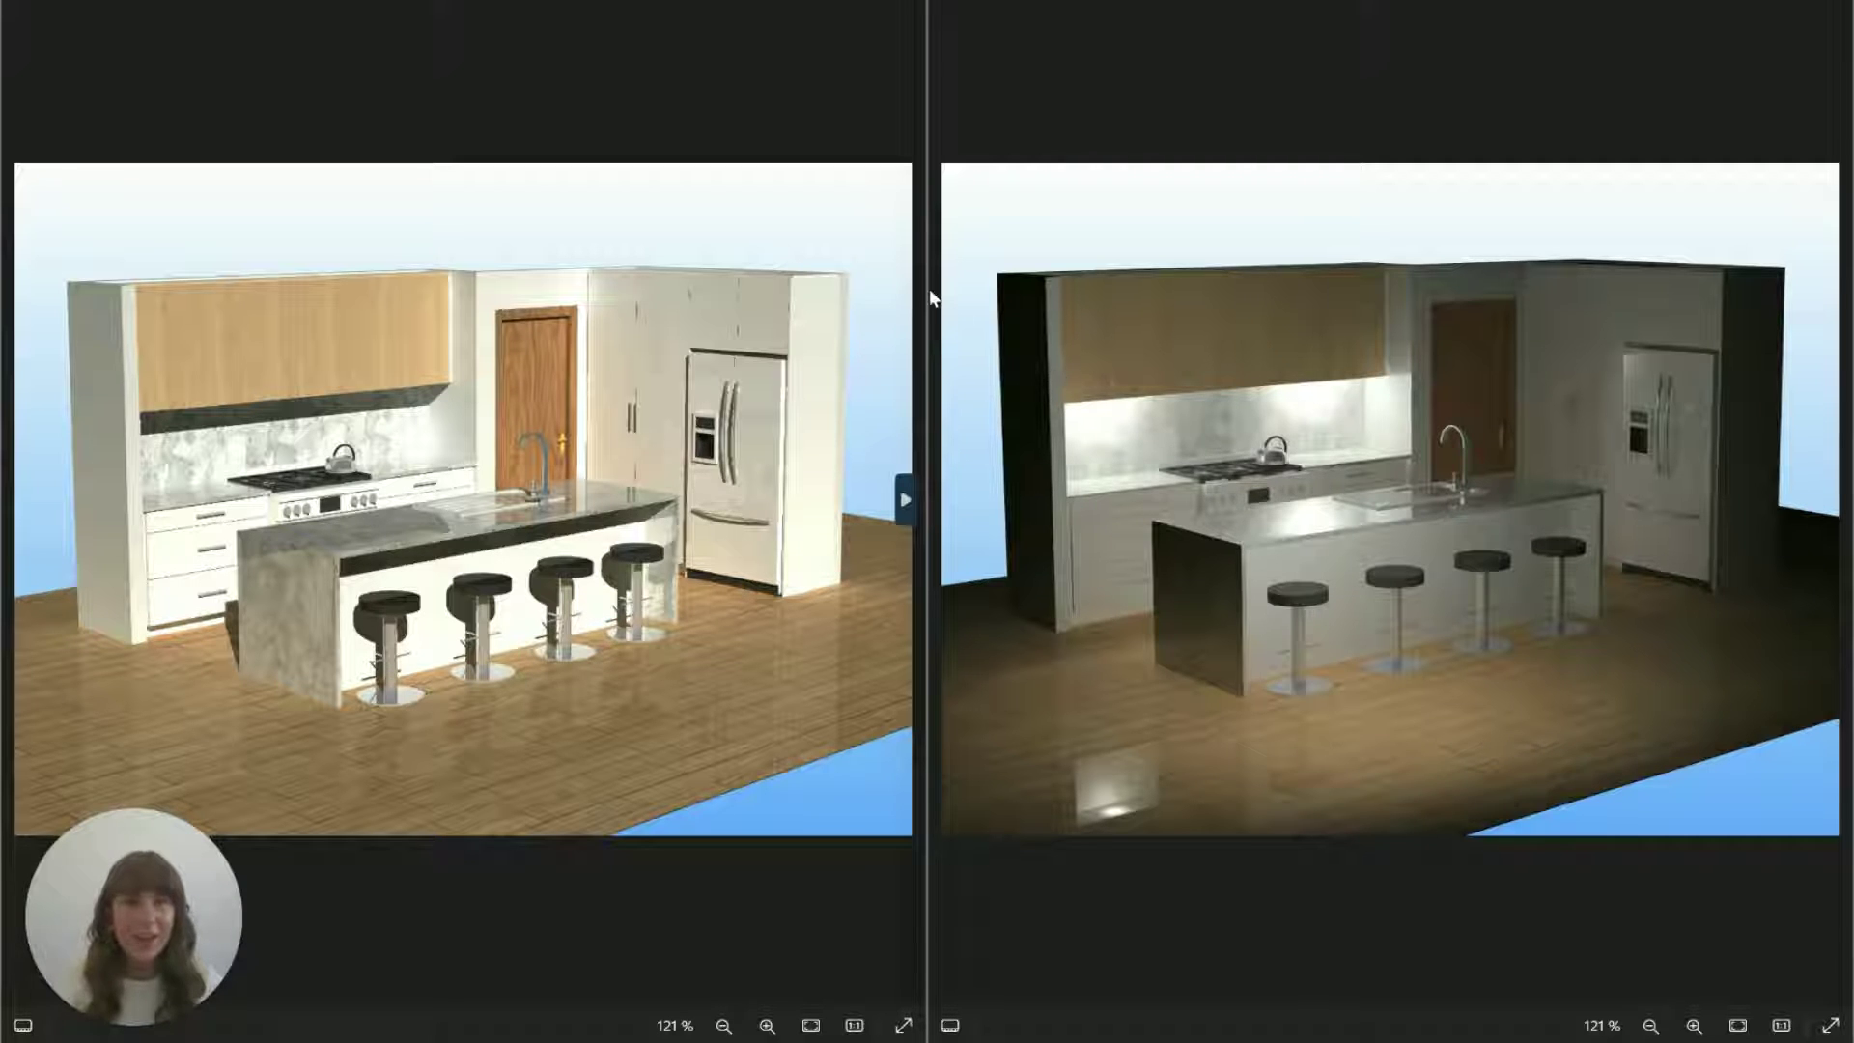
- Switch to Cabinet Vision and display the kitchen in the 3D view from an elevated angle in Texture Mode
click(1005, 1009)
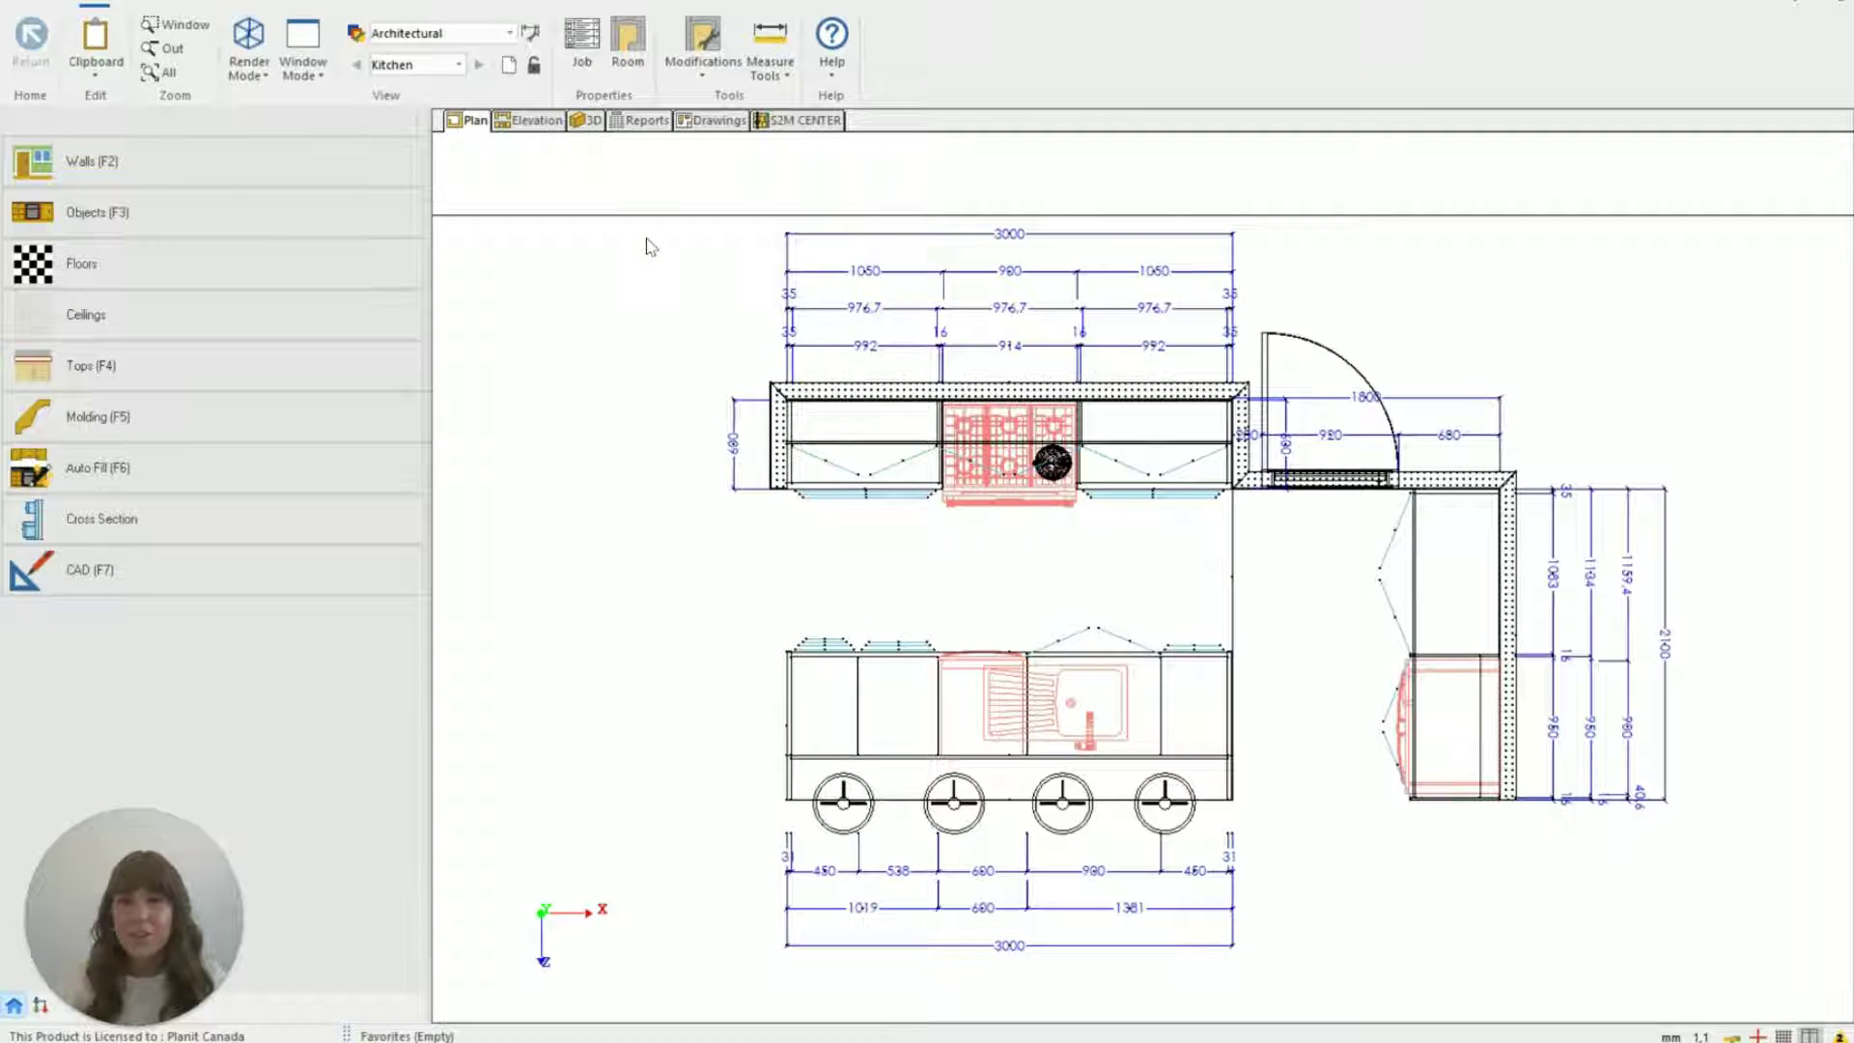
click(588, 122)
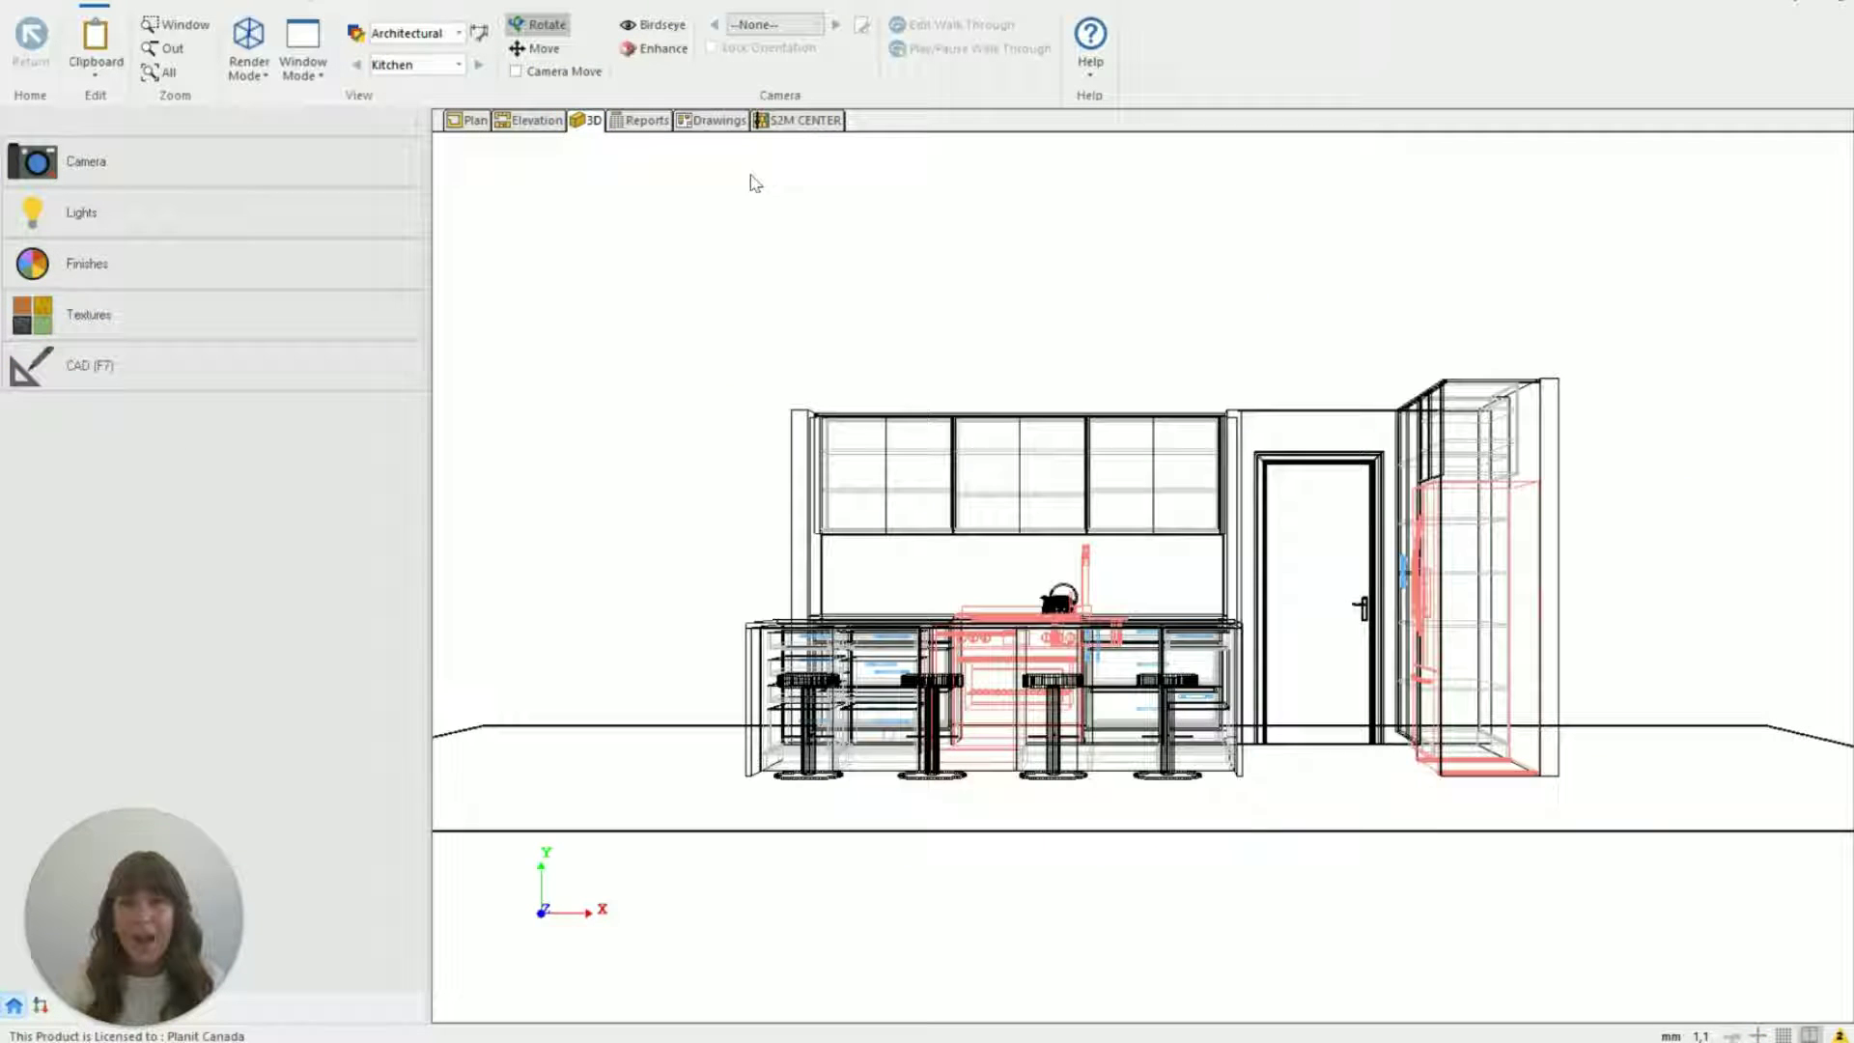
drag(645, 576, 1068, 639)
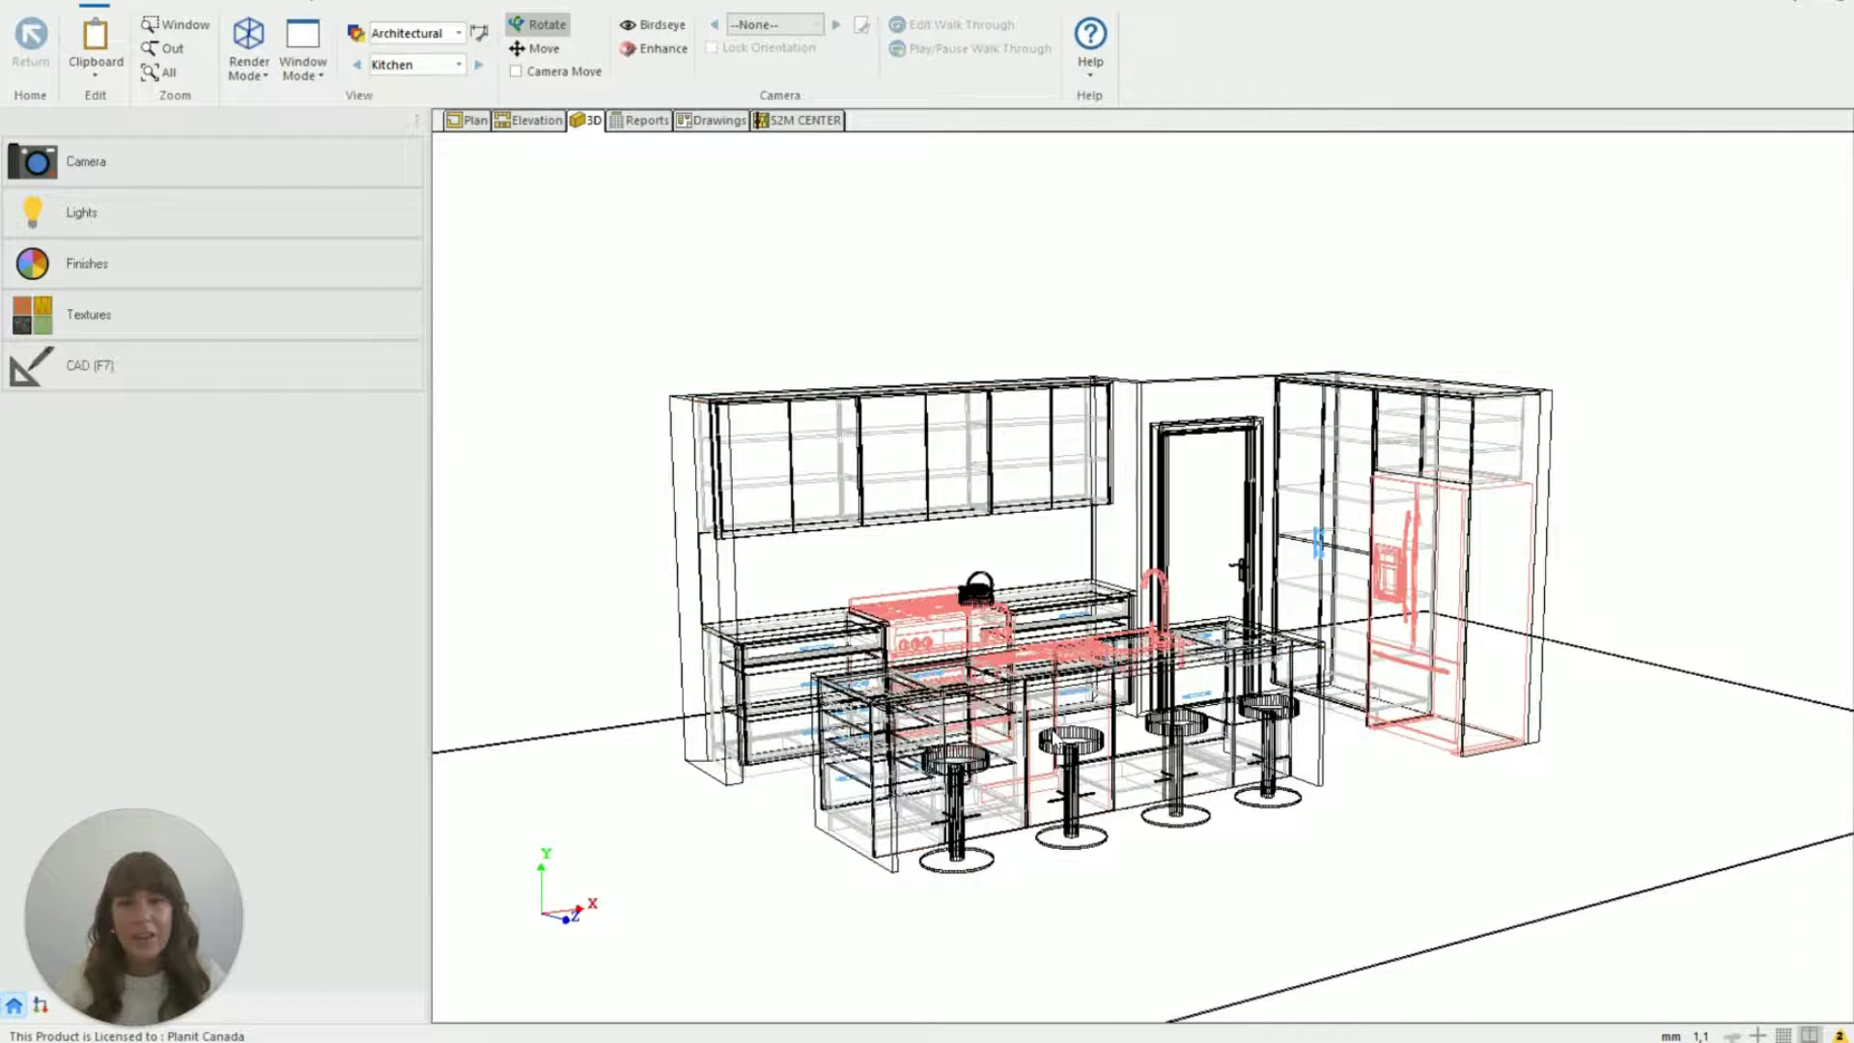
scroll(1078, 725, up, 4)
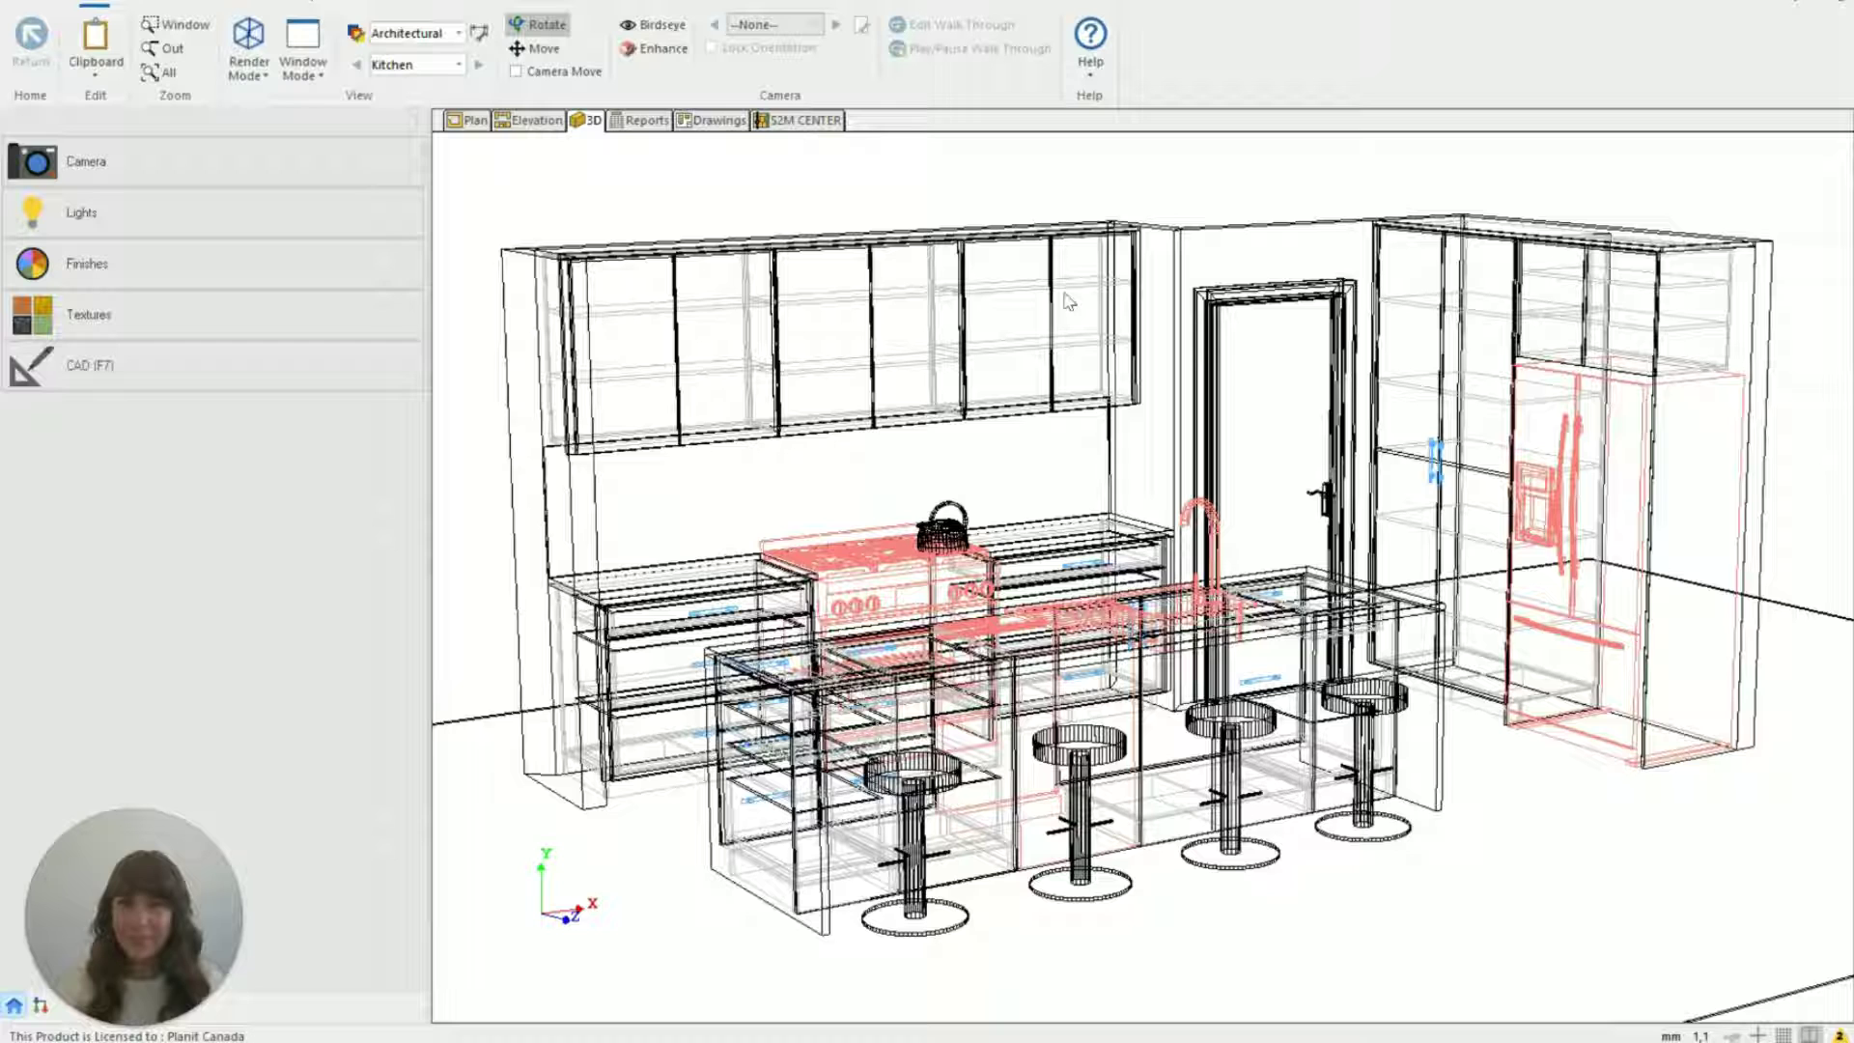
click(246, 67)
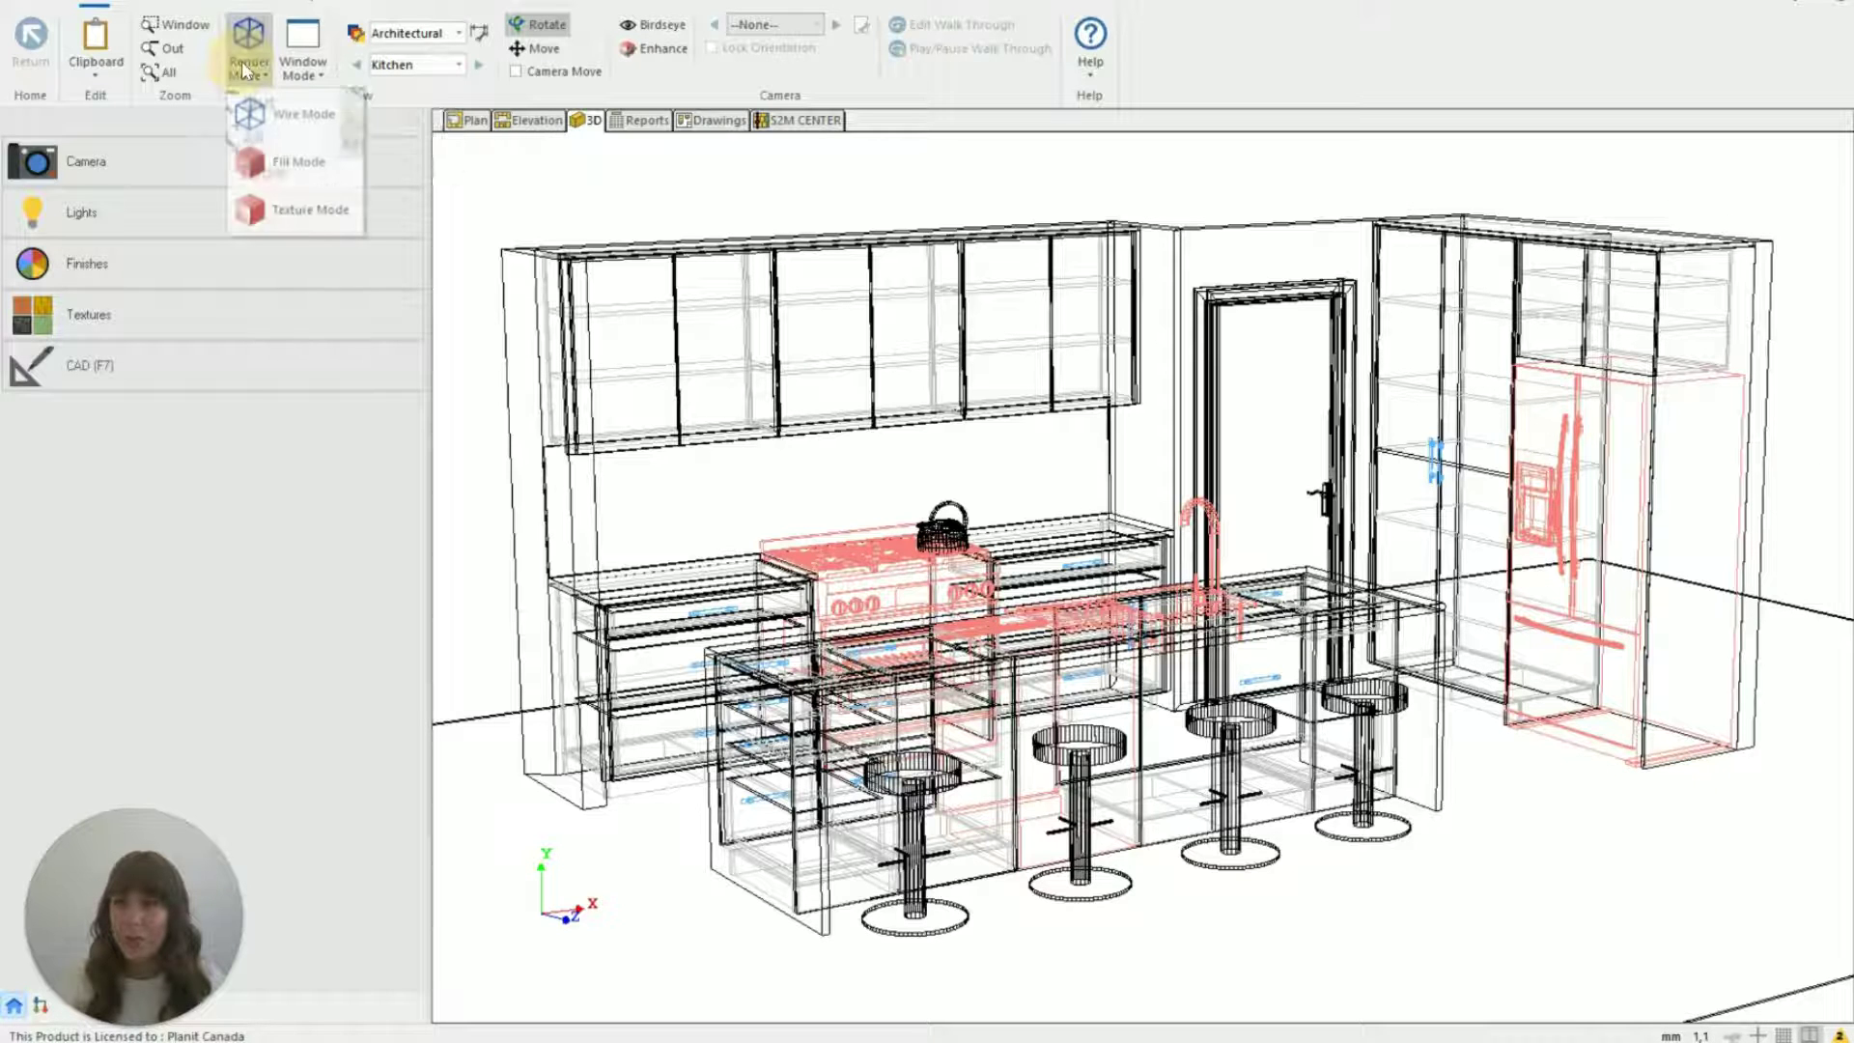
click(302, 212)
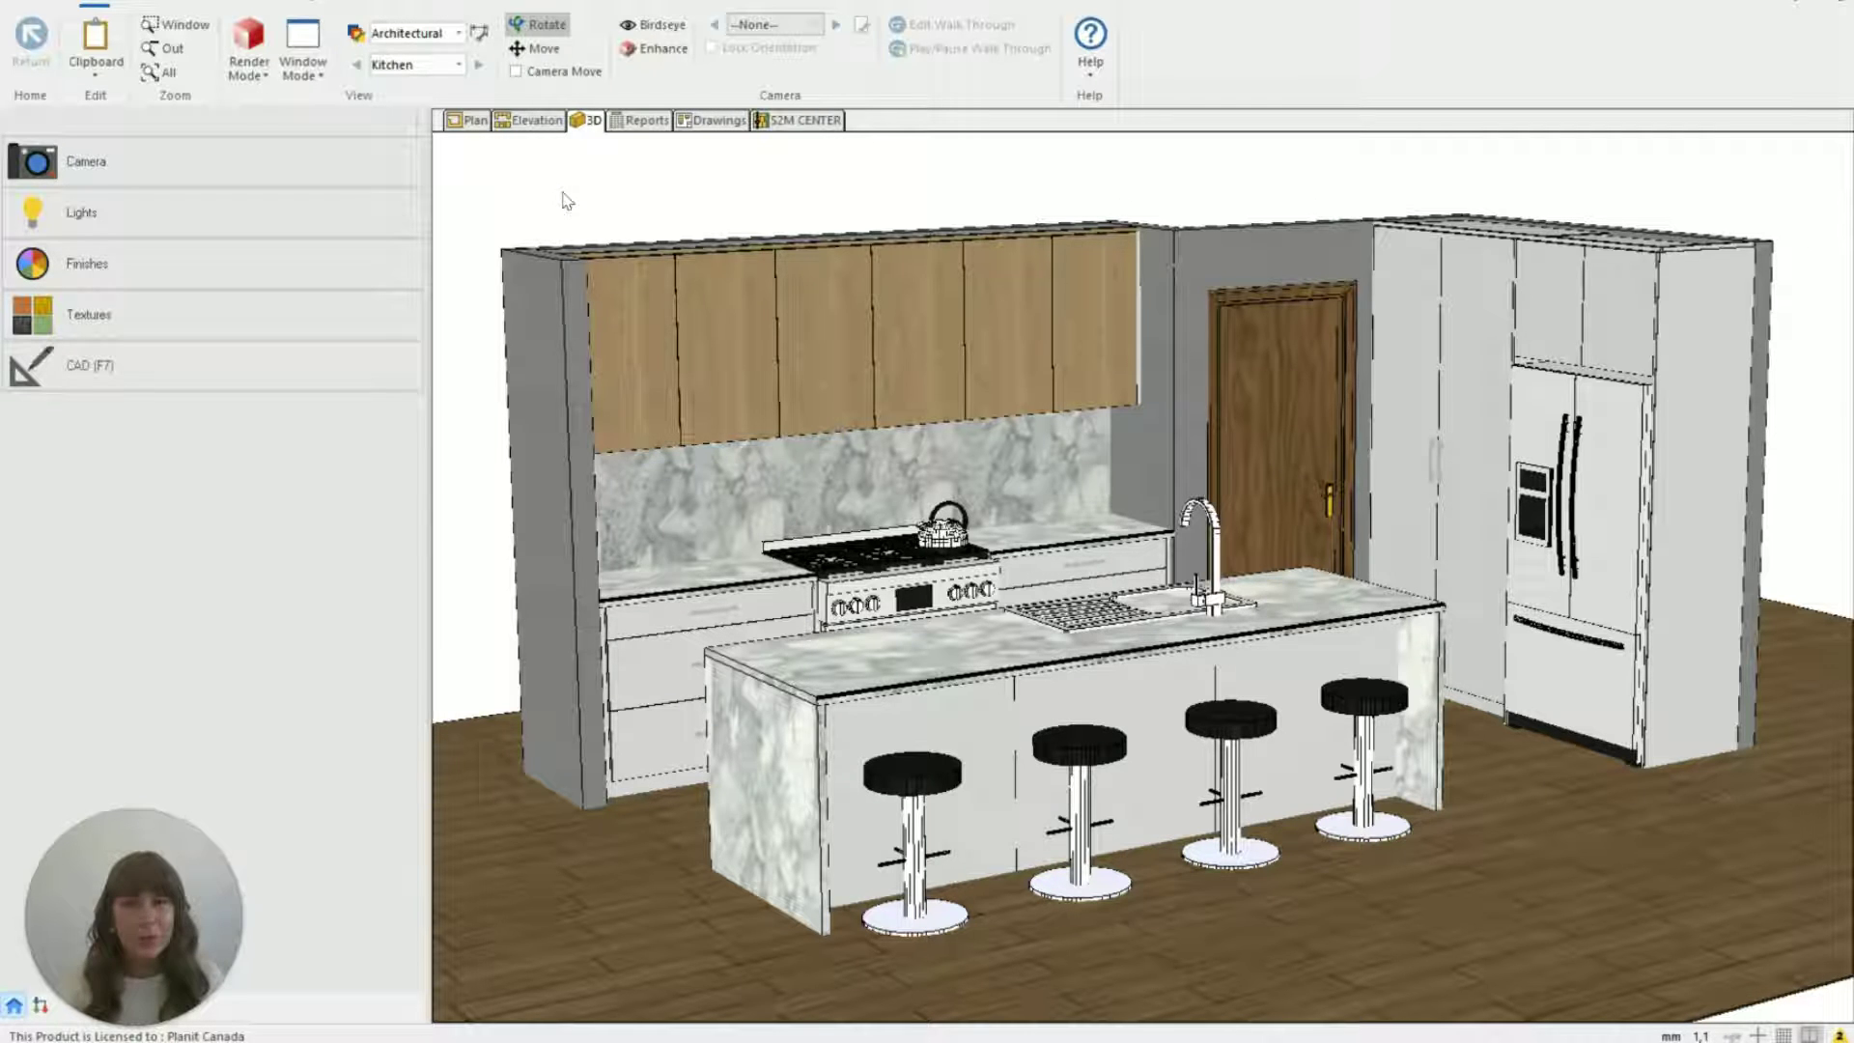
- Open the Light Editor and load the Test 1 lighting setup
click(66, 218)
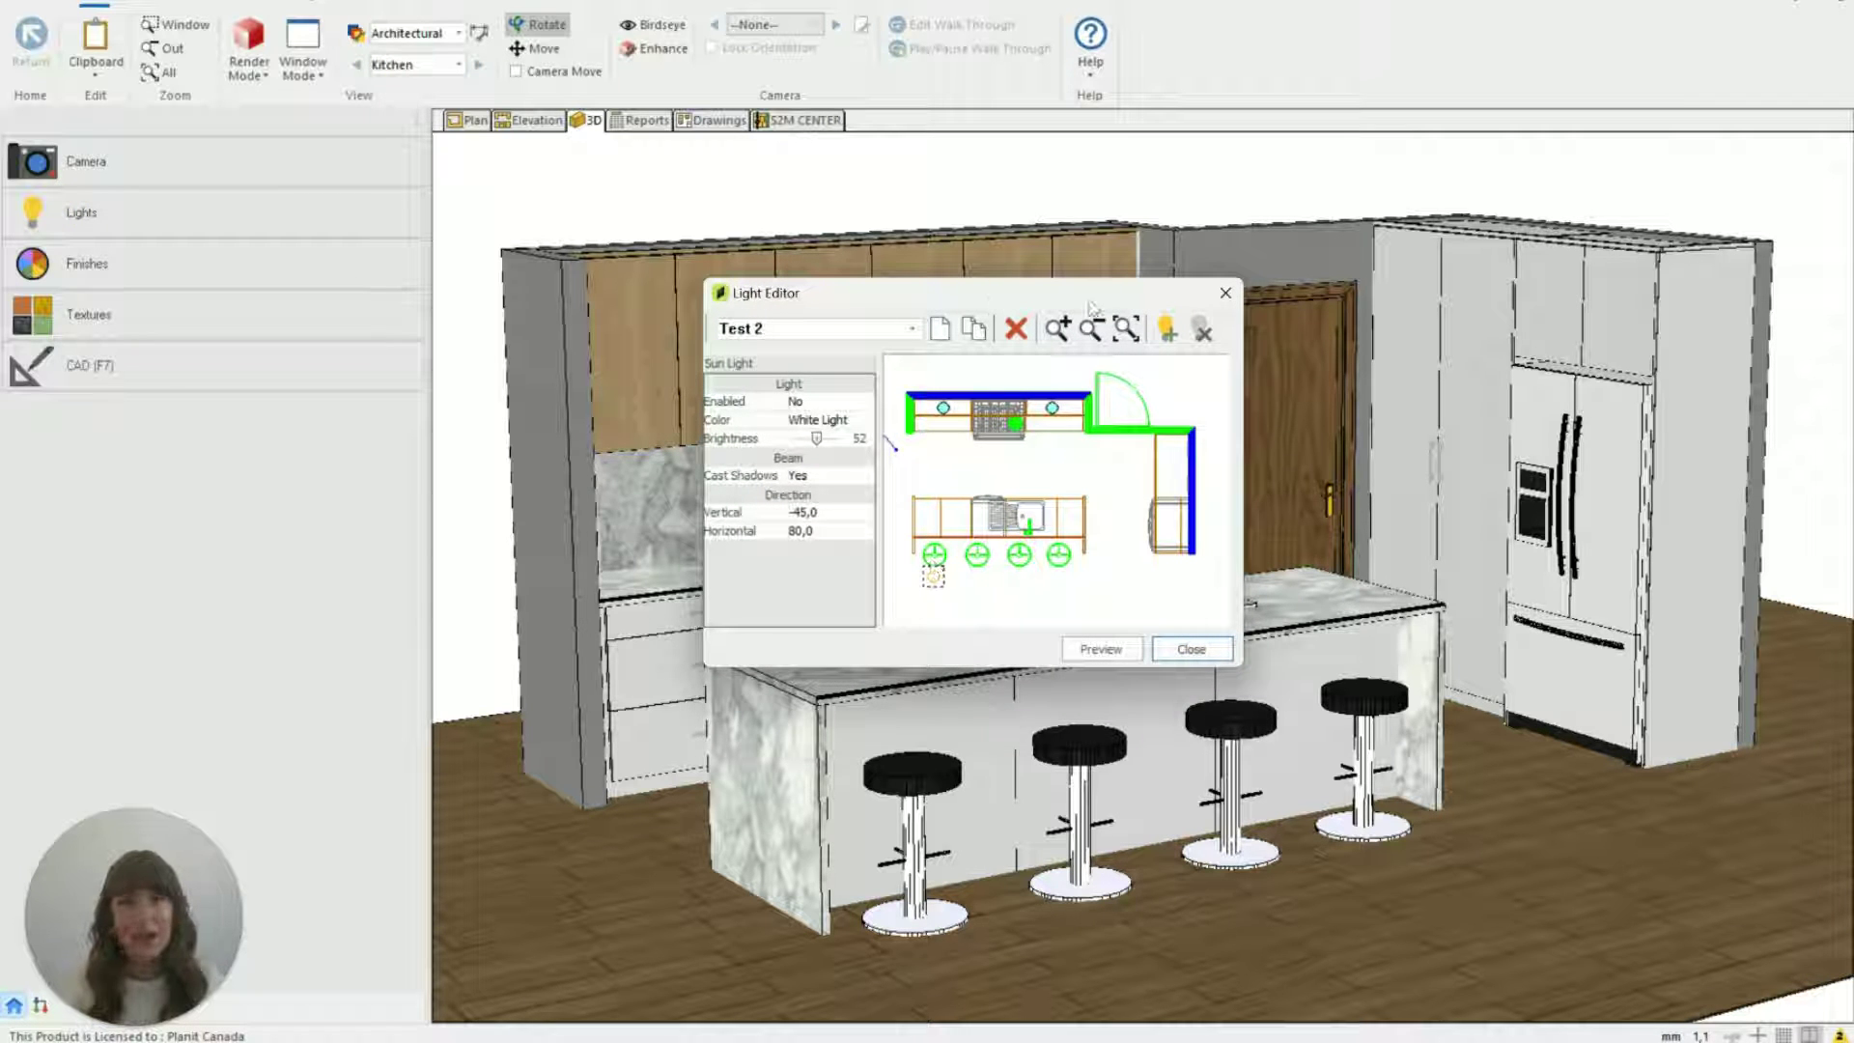
click(850, 330)
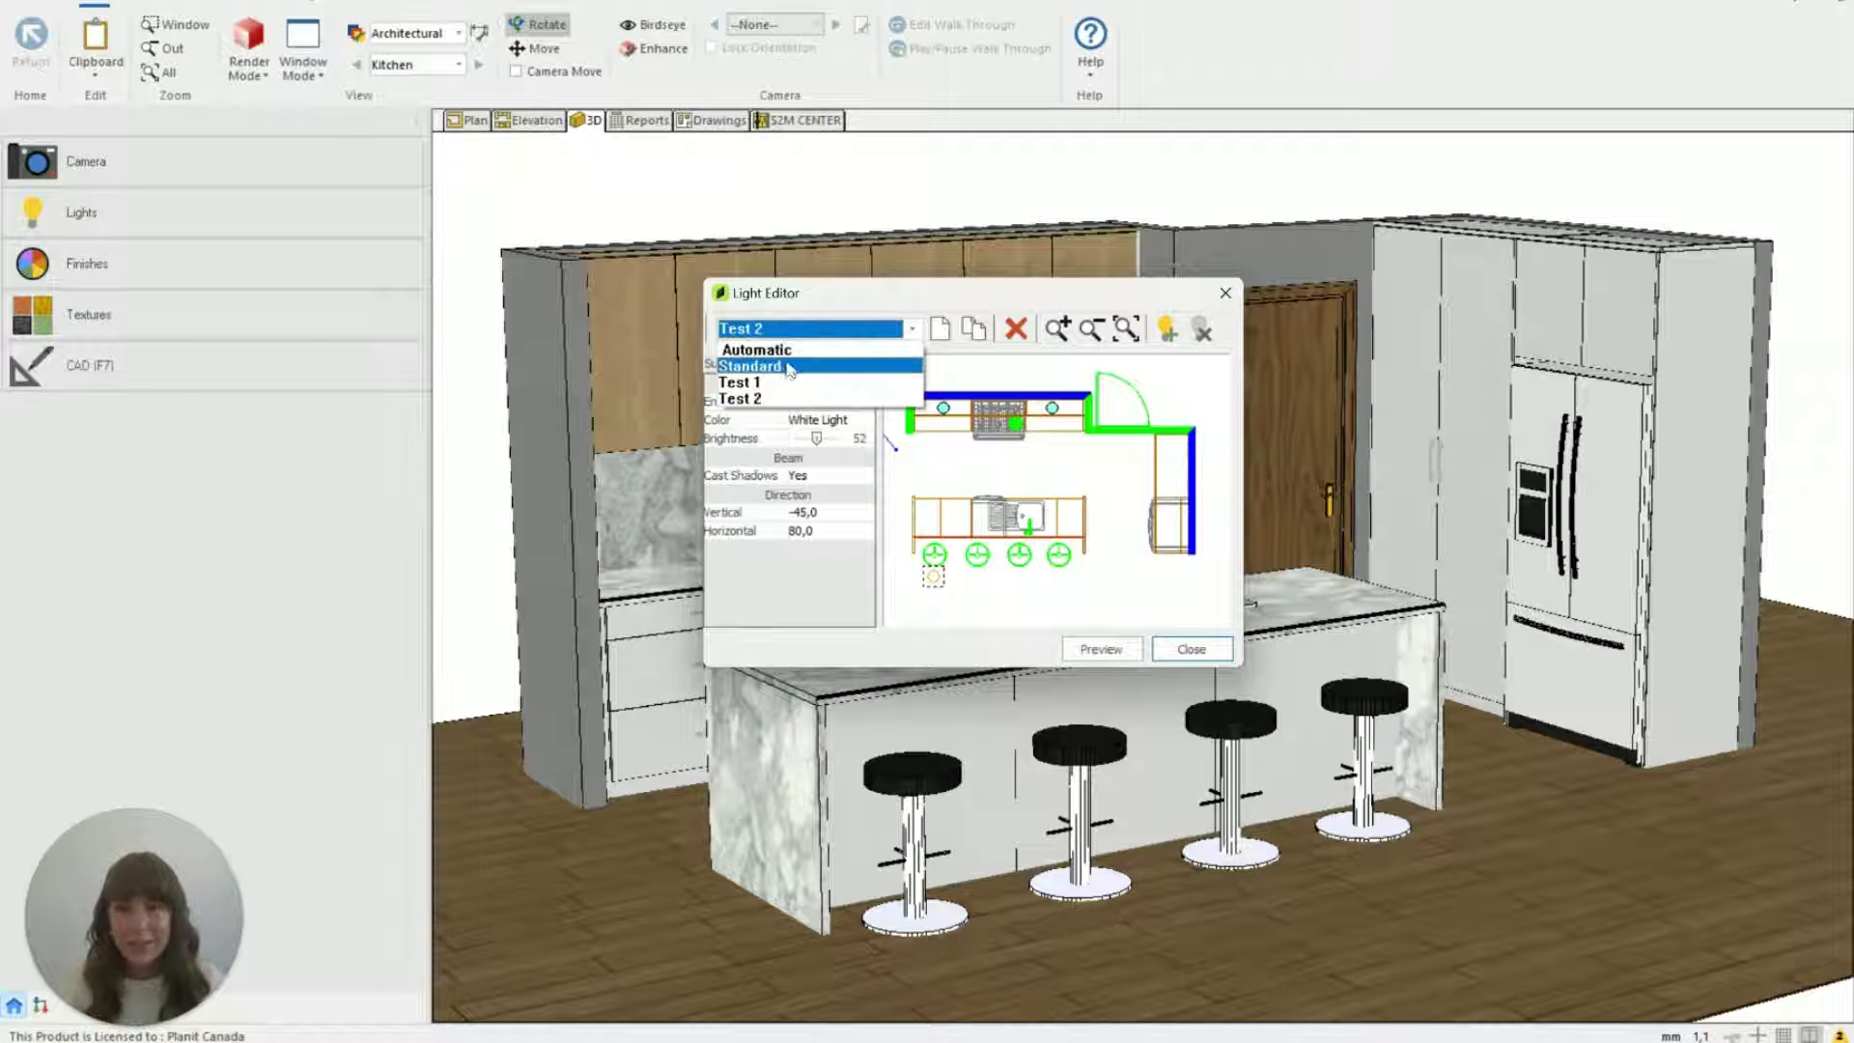
click(740, 383)
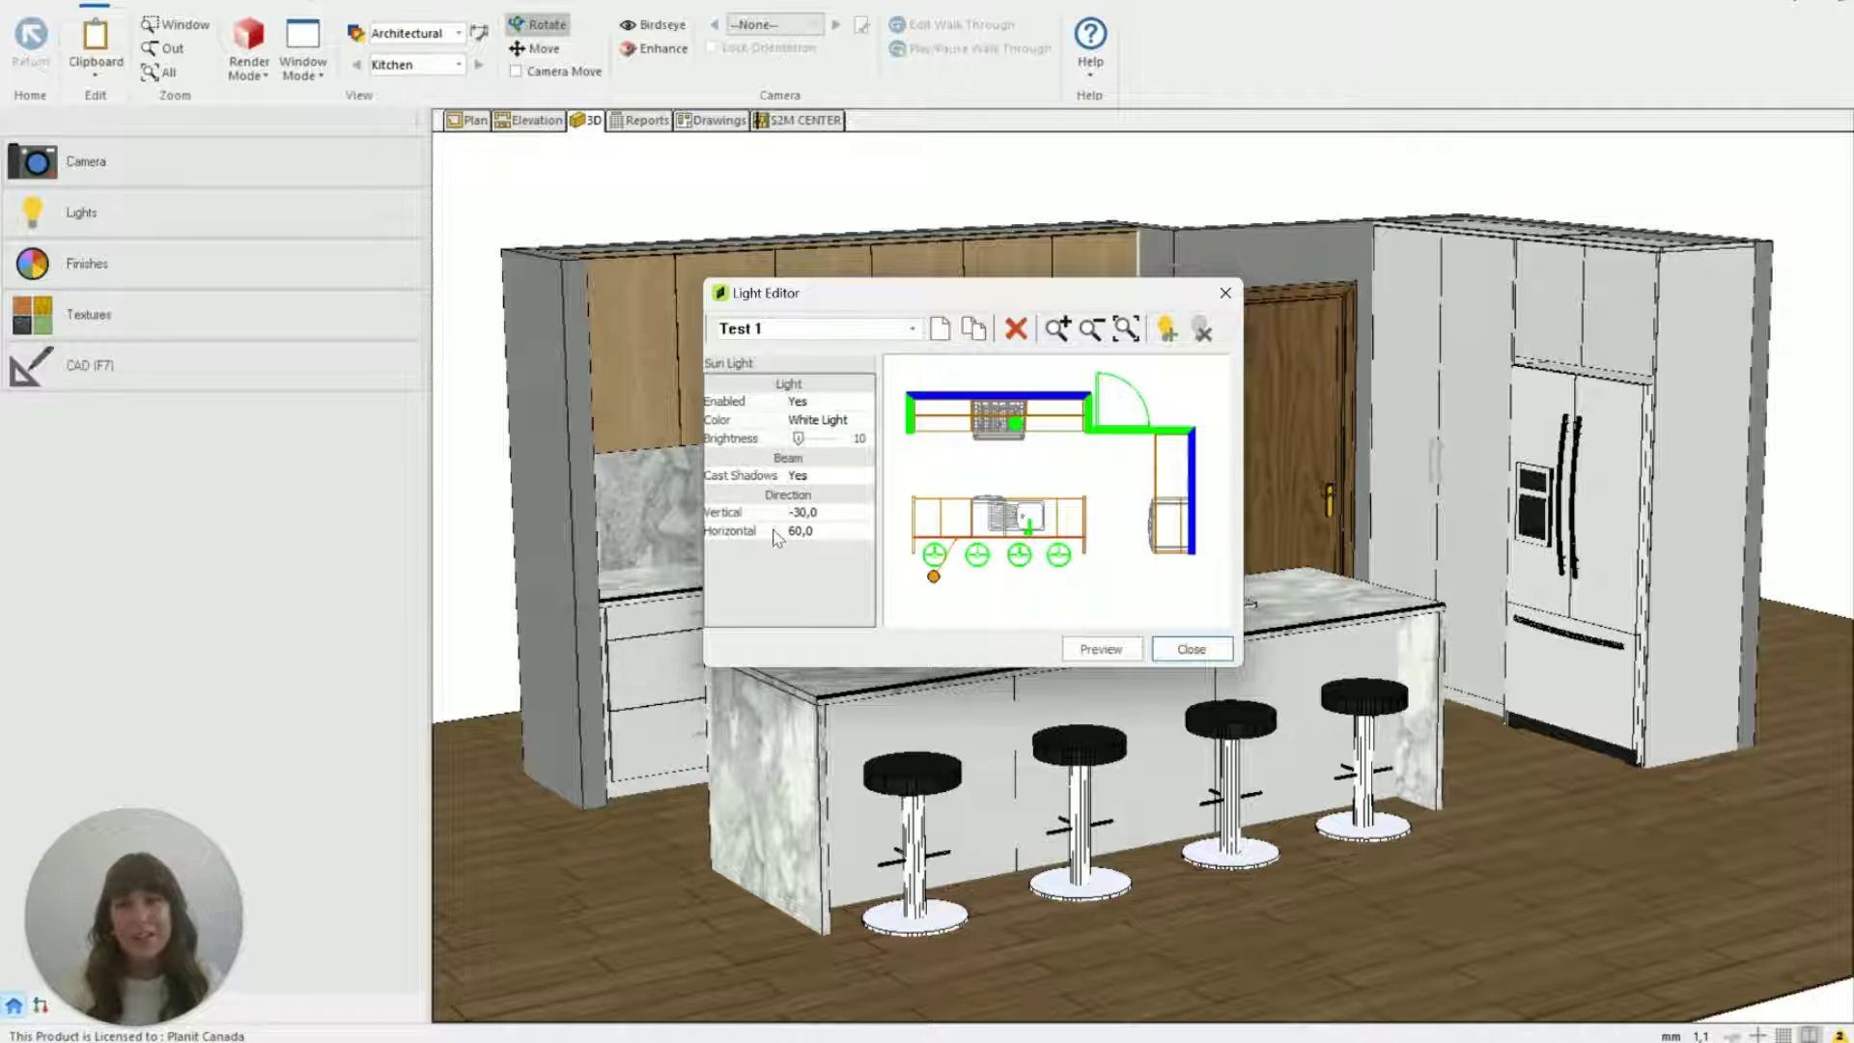
click(810, 333)
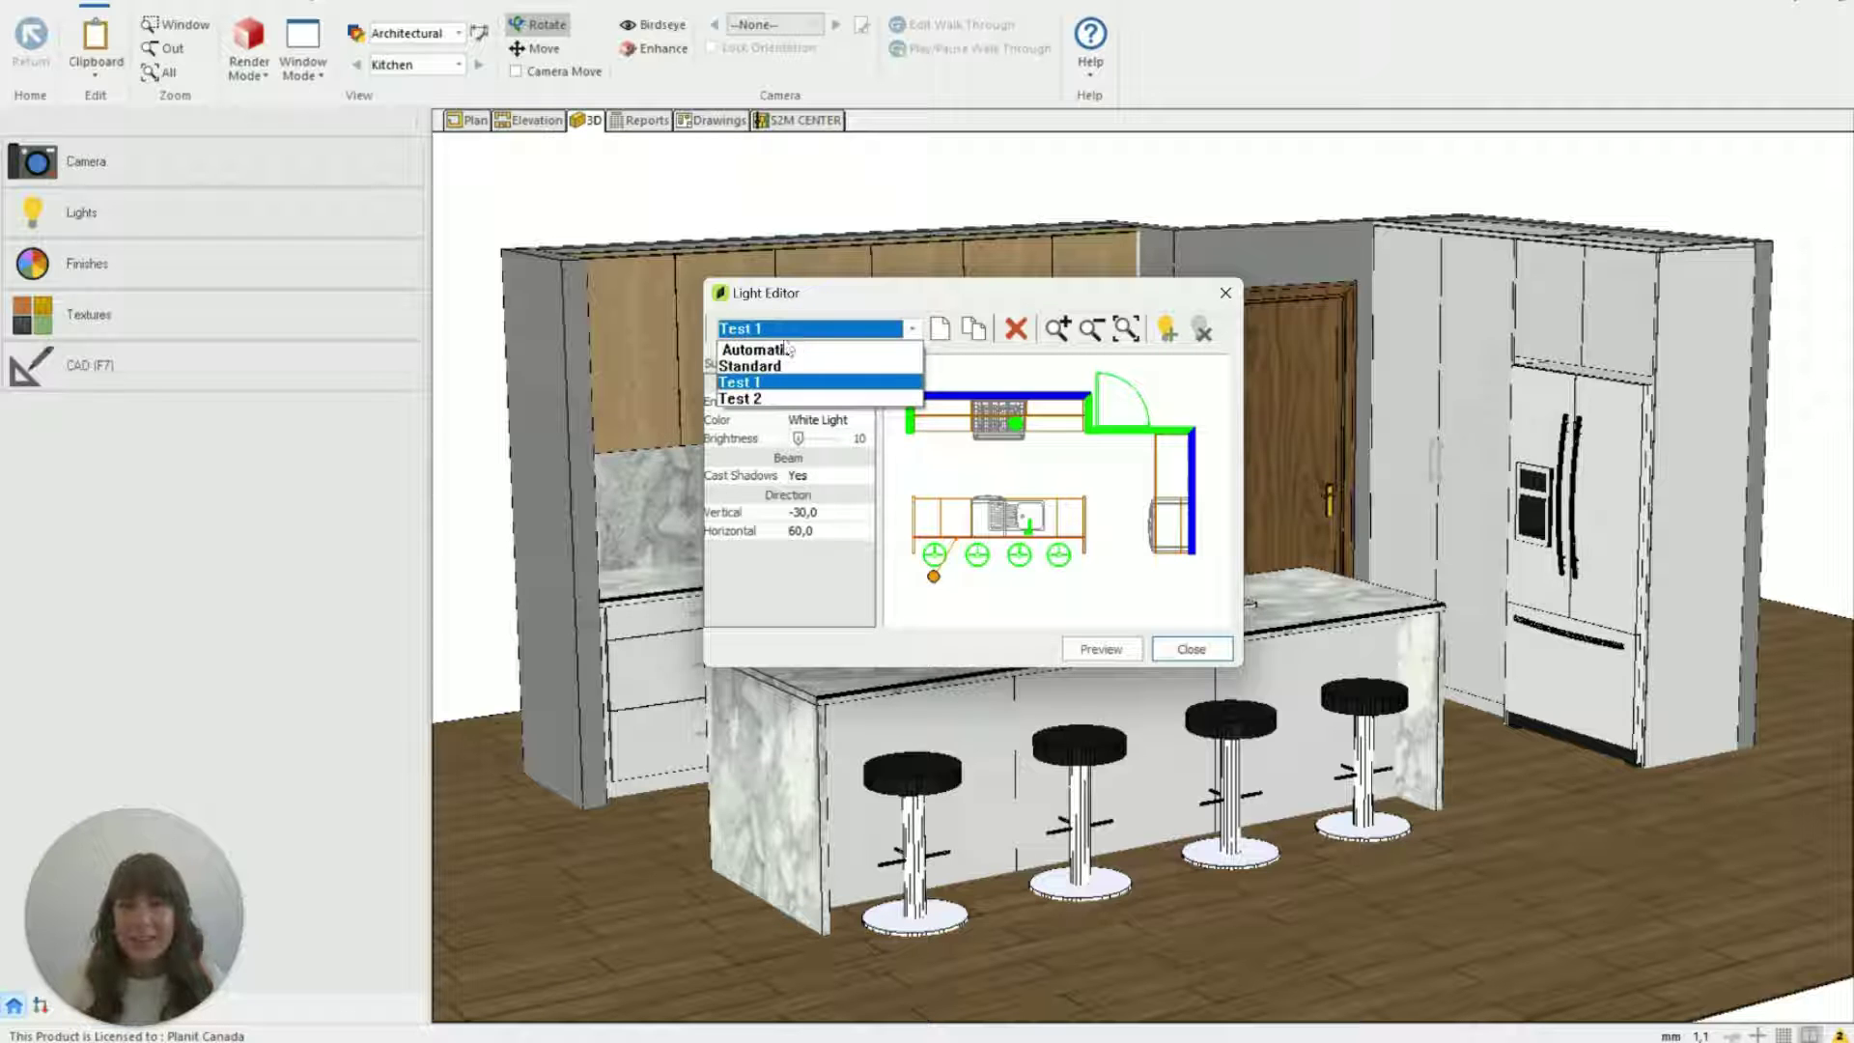
click(990, 417)
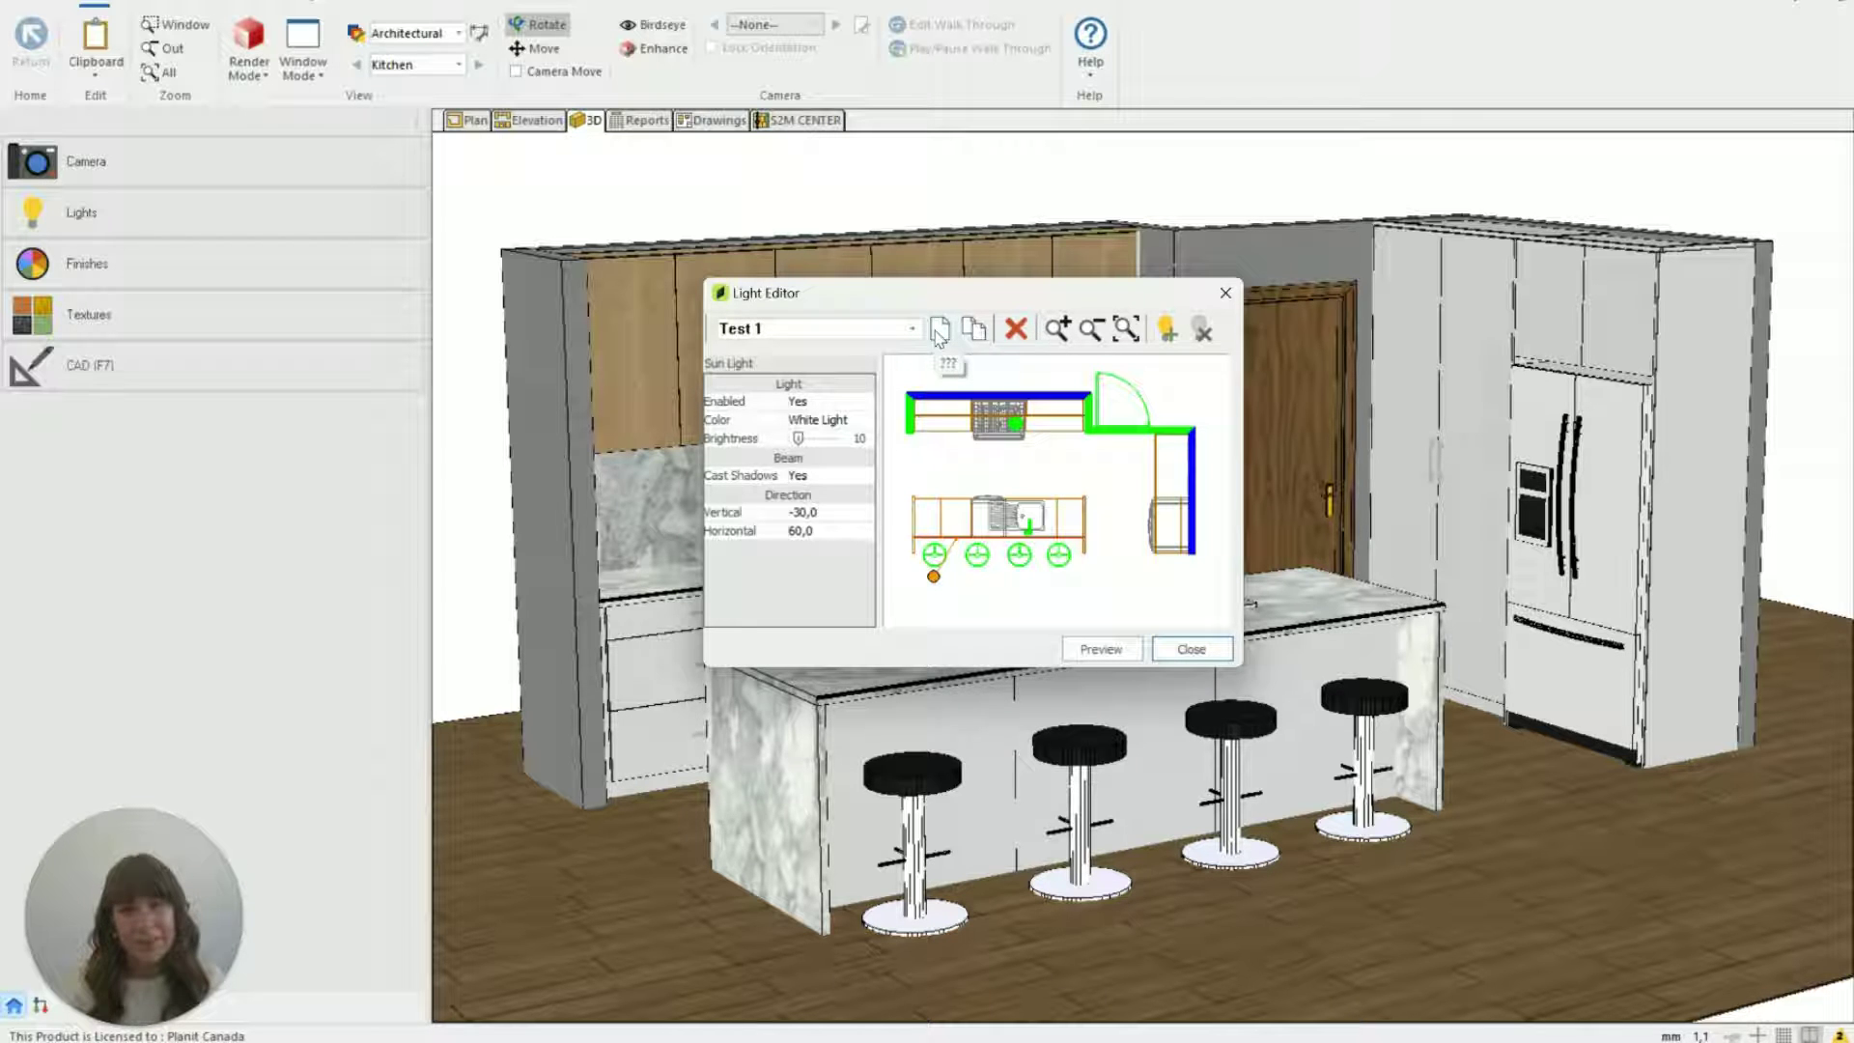
click(1091, 329)
click(1091, 328)
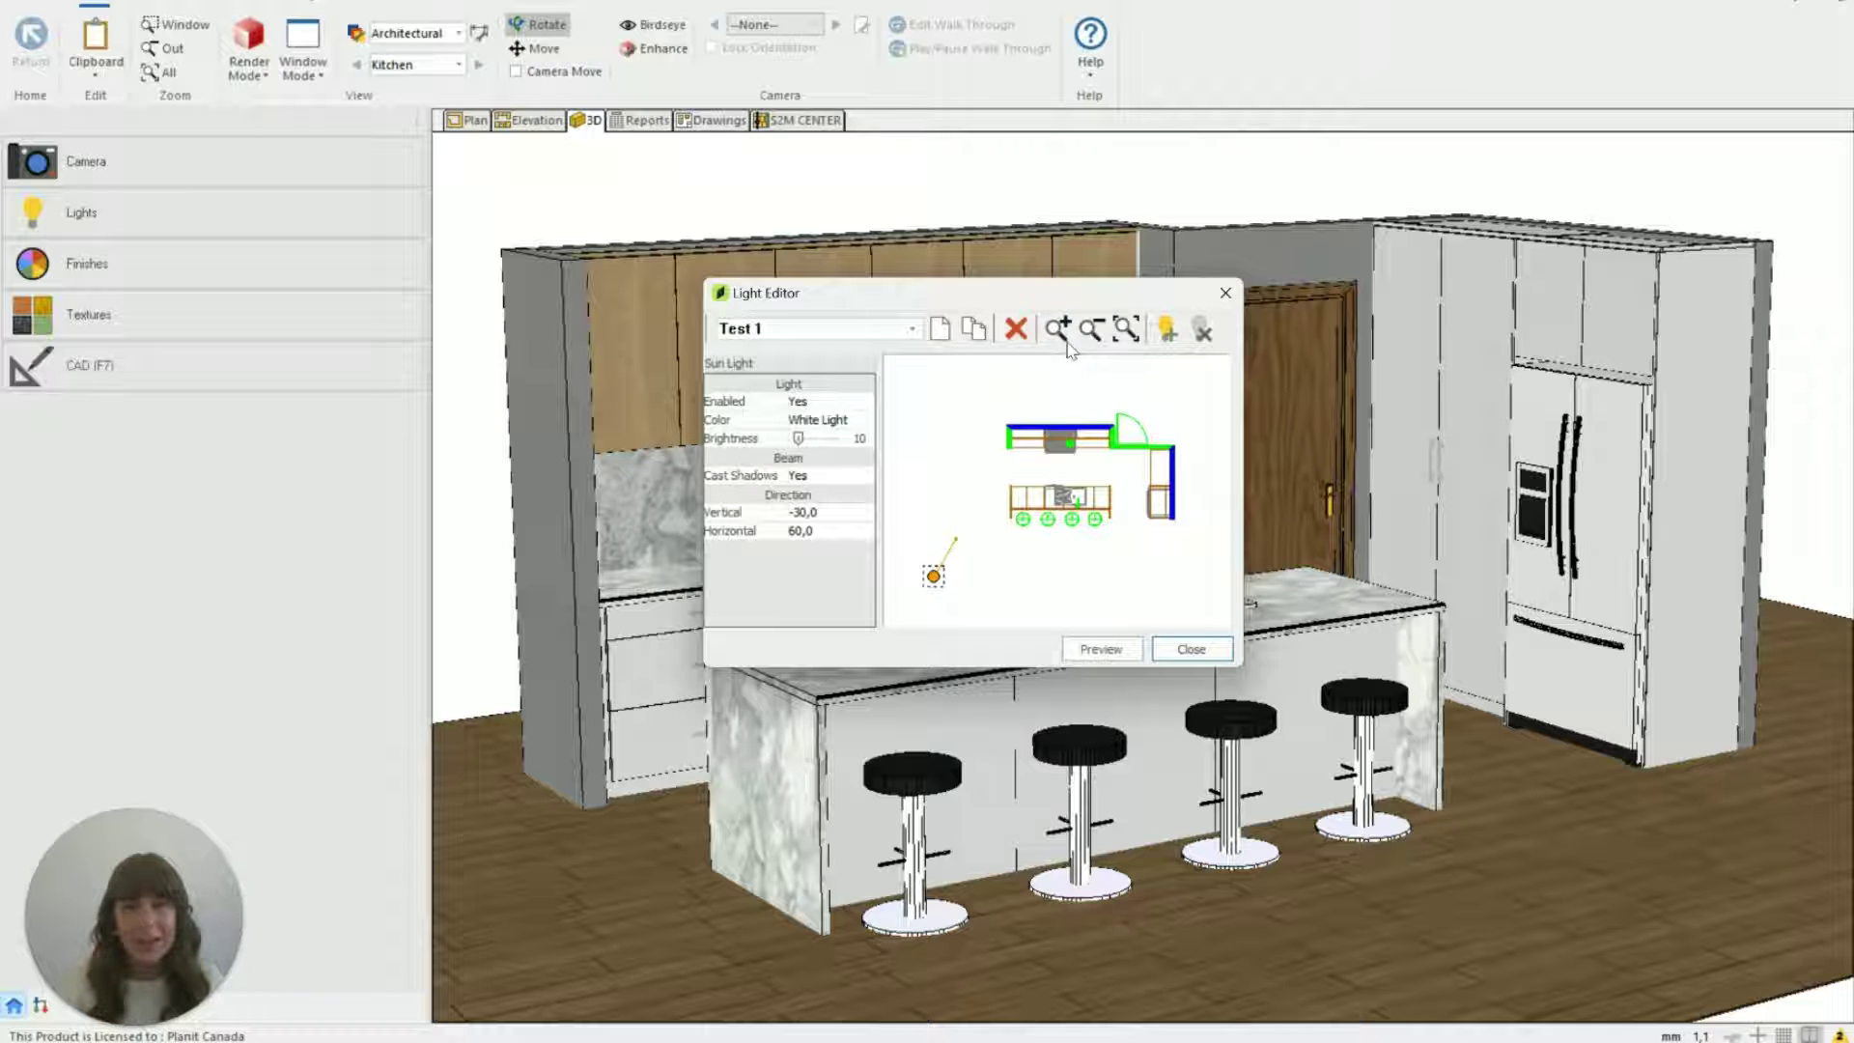
scroll(1179, 435, up, 2)
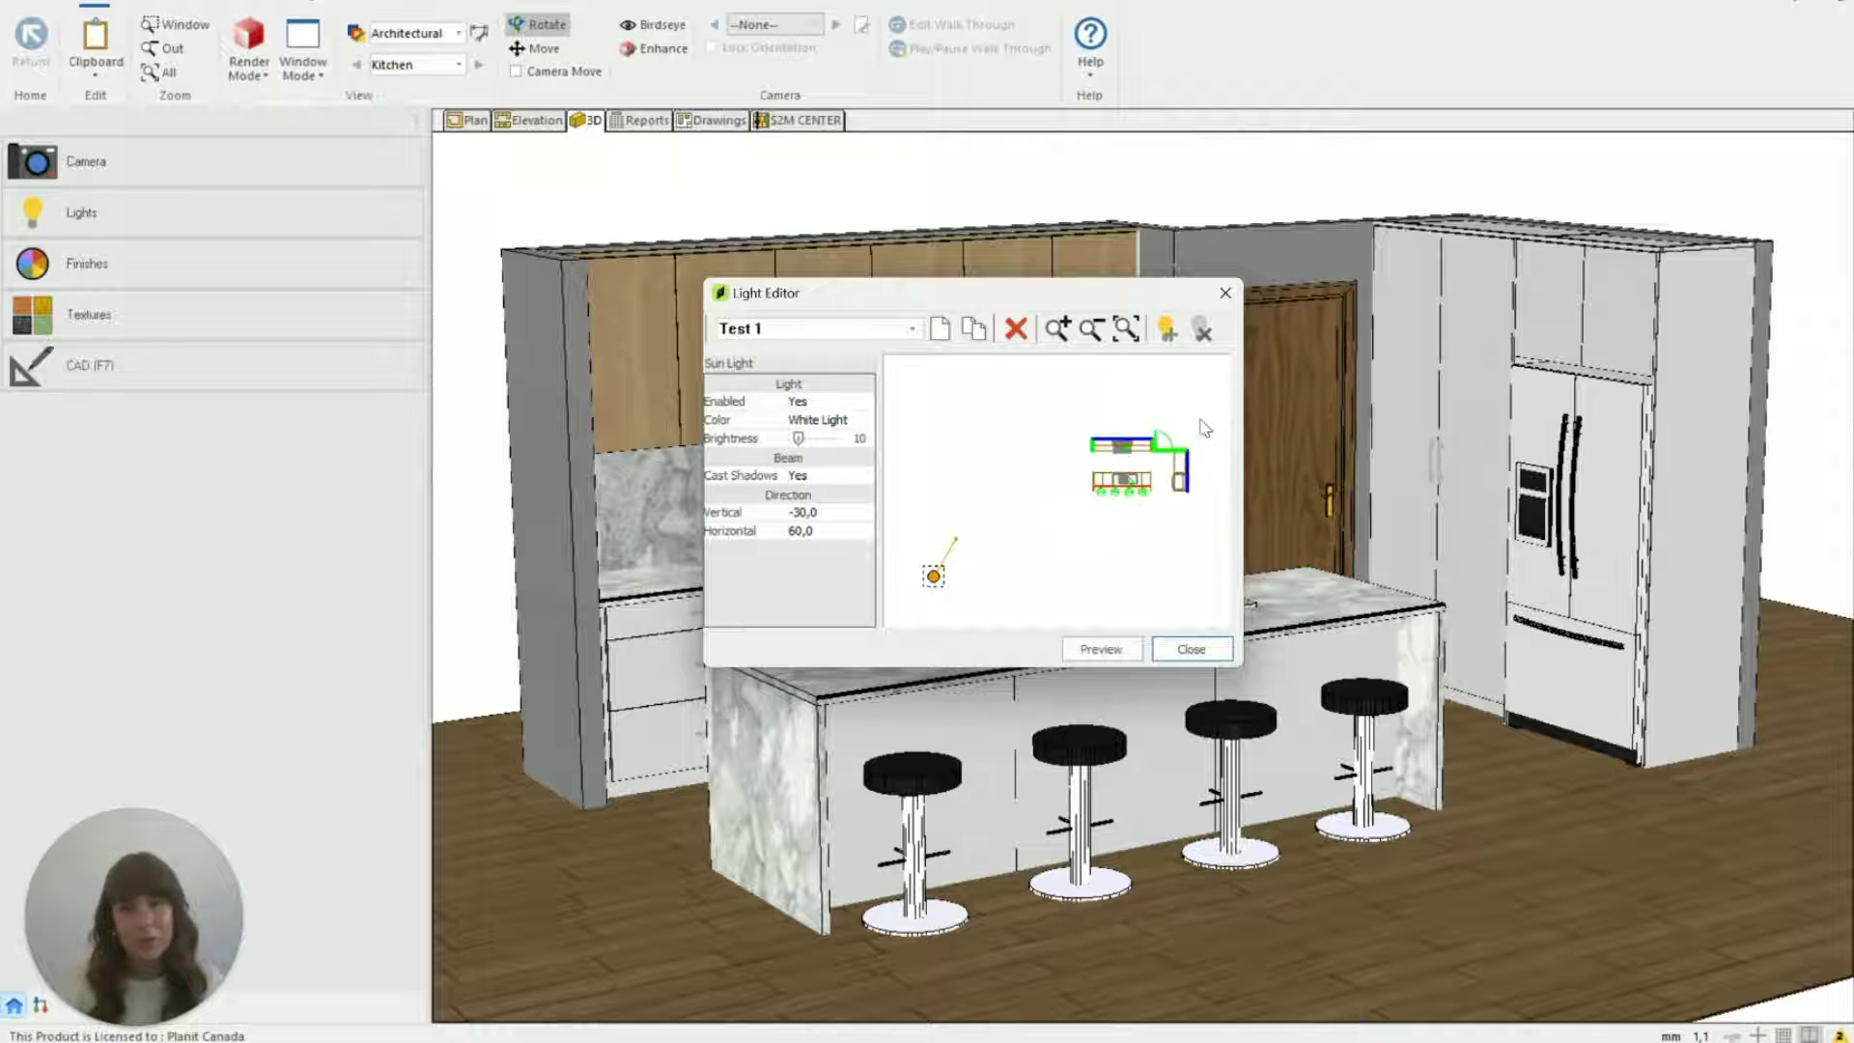
scroll(1180, 436, down, 2)
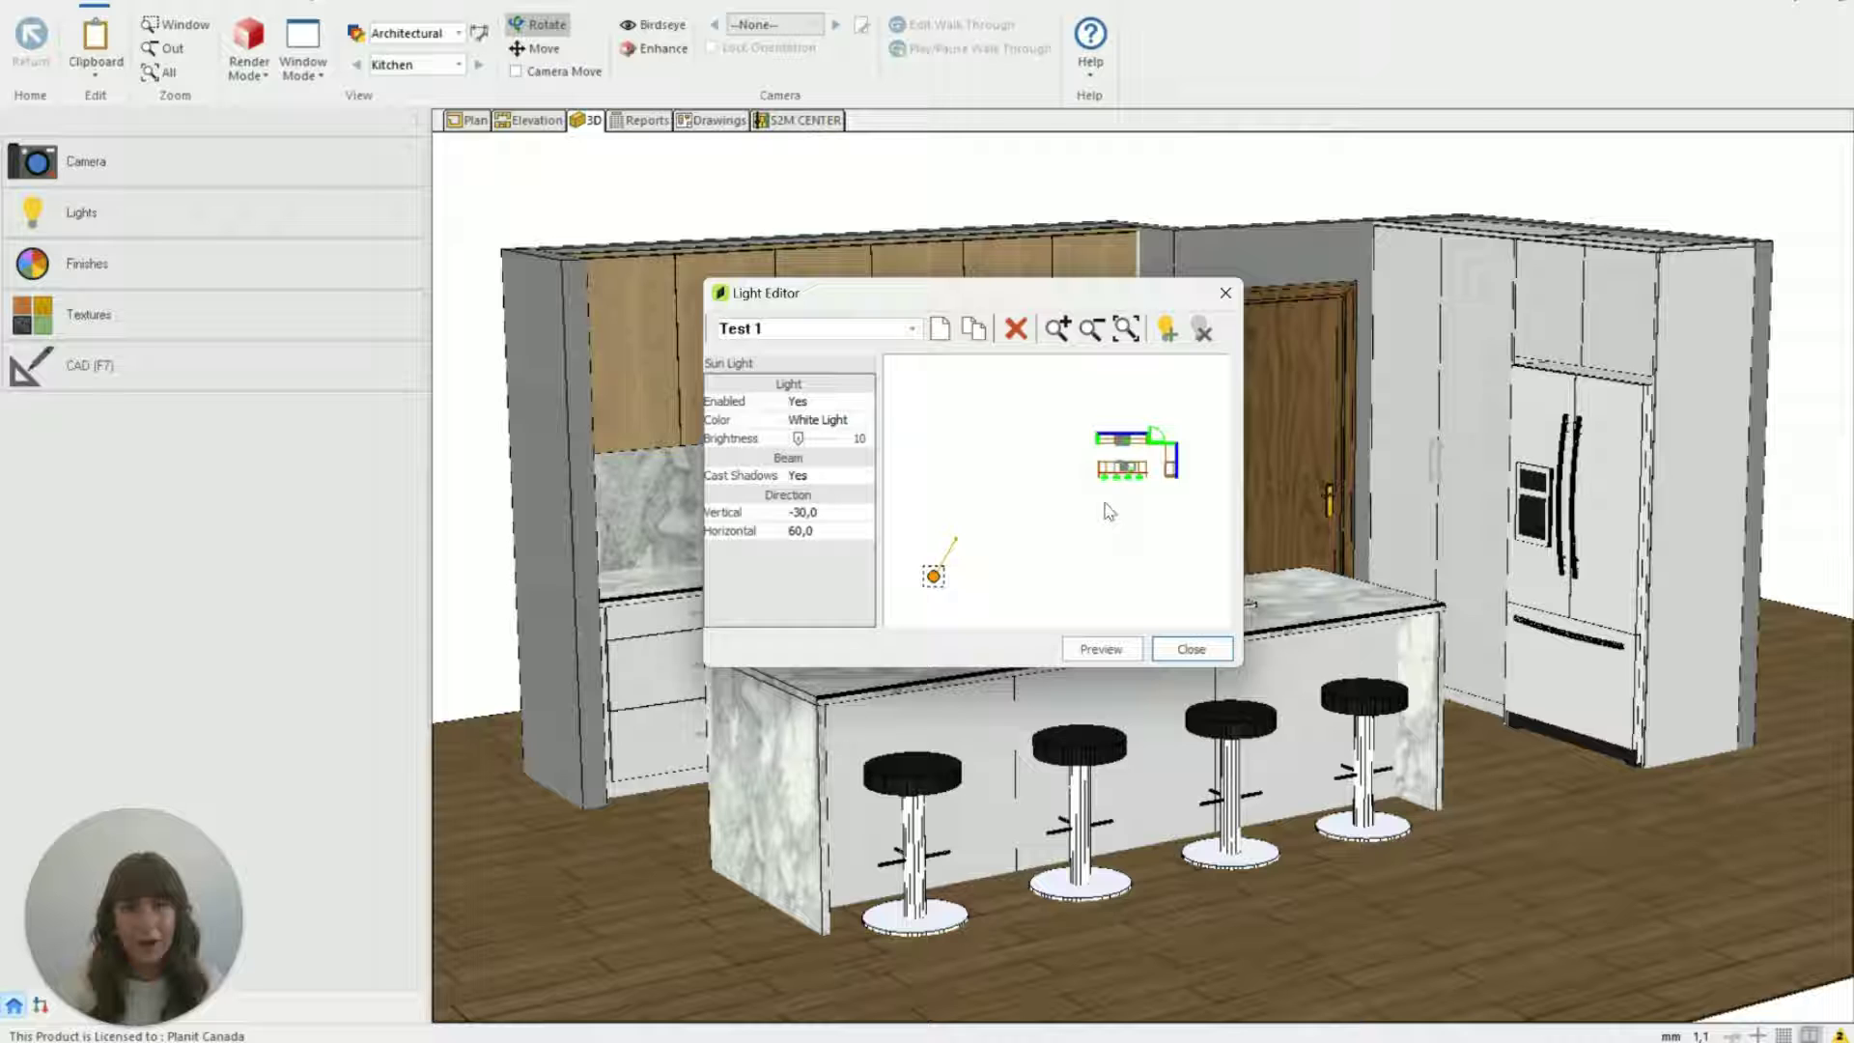
scroll(1164, 579, down, 2)
scroll(1164, 580, down, 2)
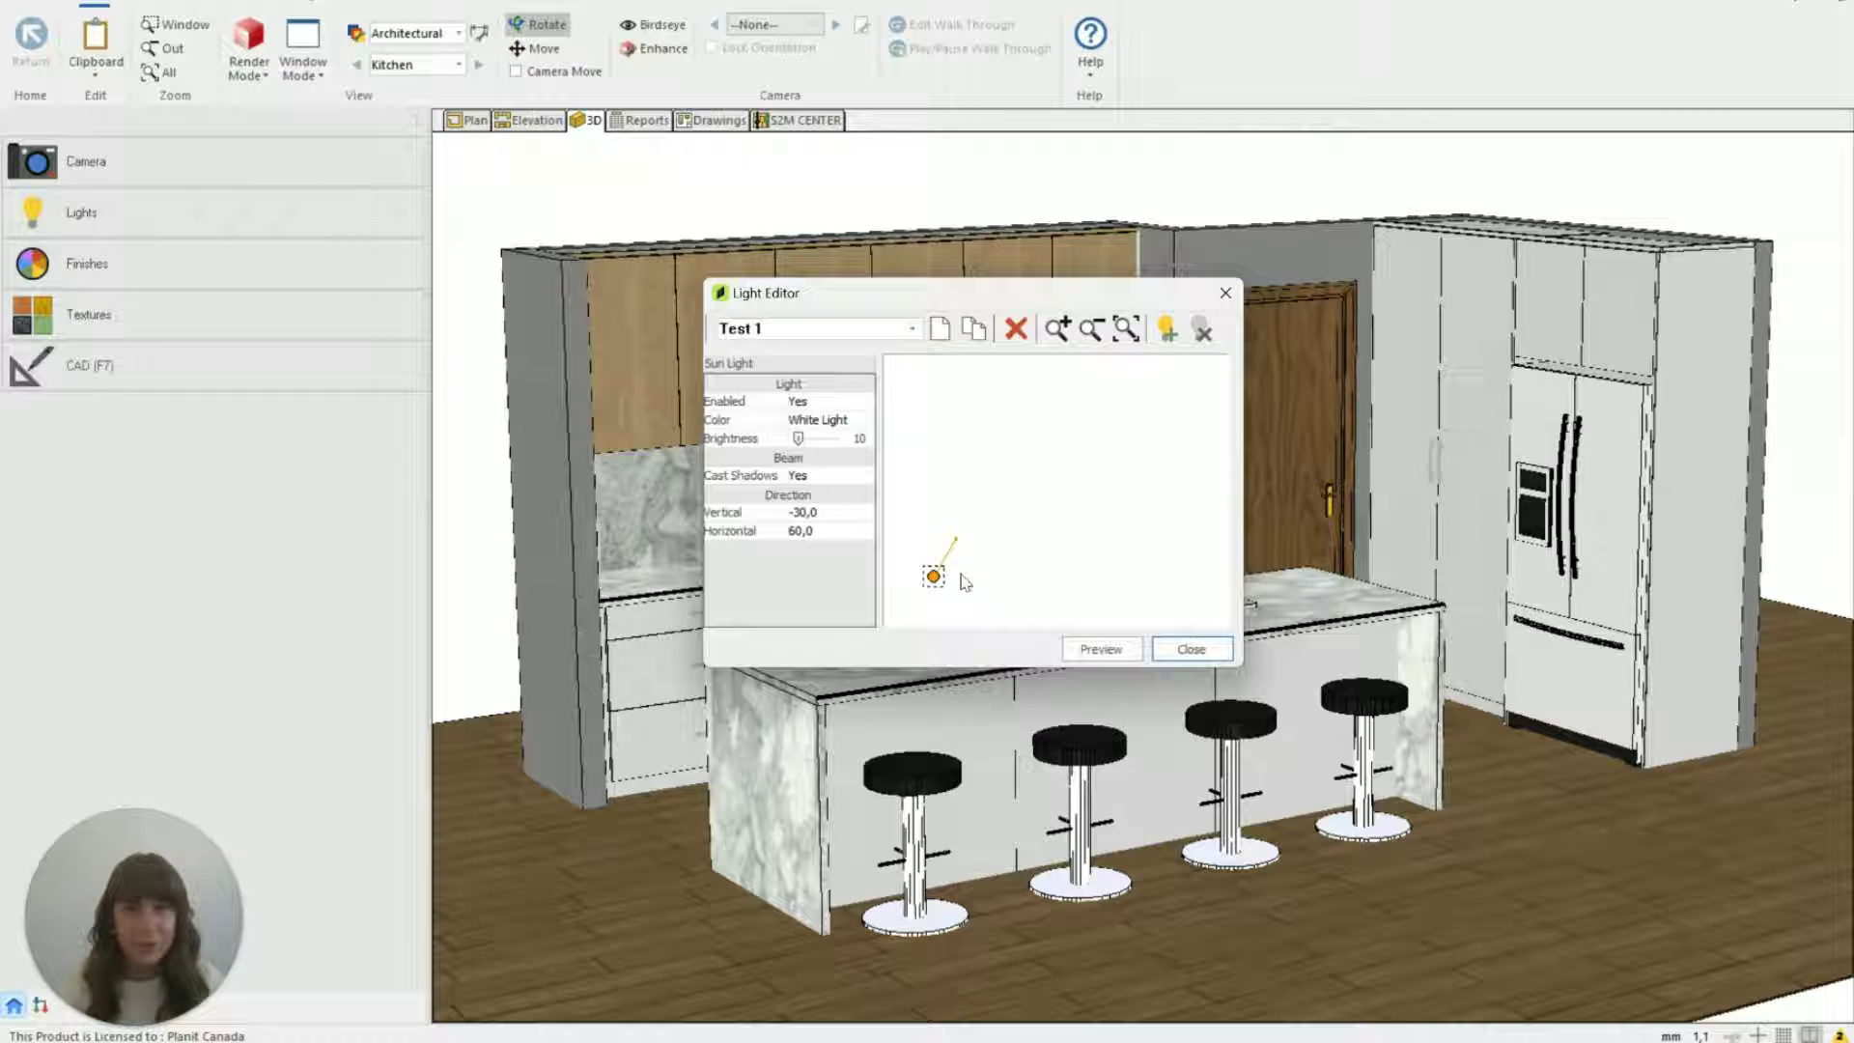
click(1126, 329)
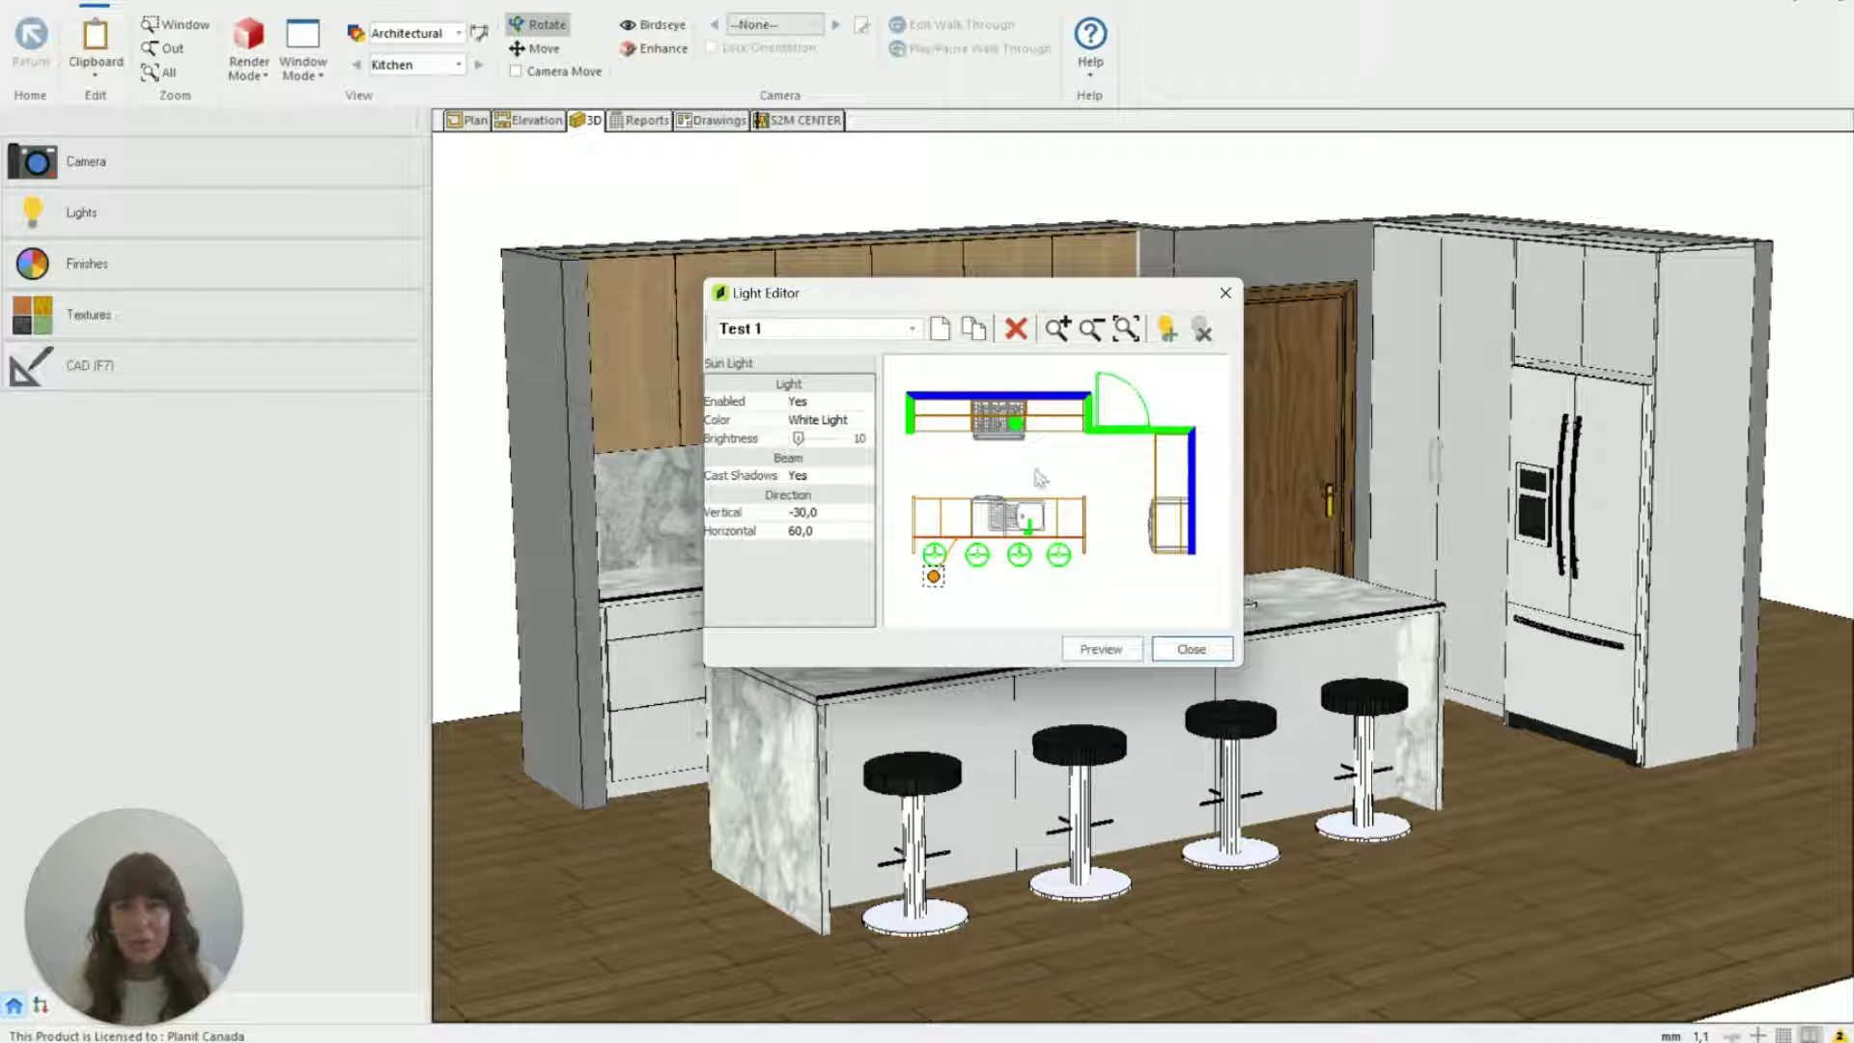
- Add a positional light over the island beside the sink and delete it again
click(1166, 331)
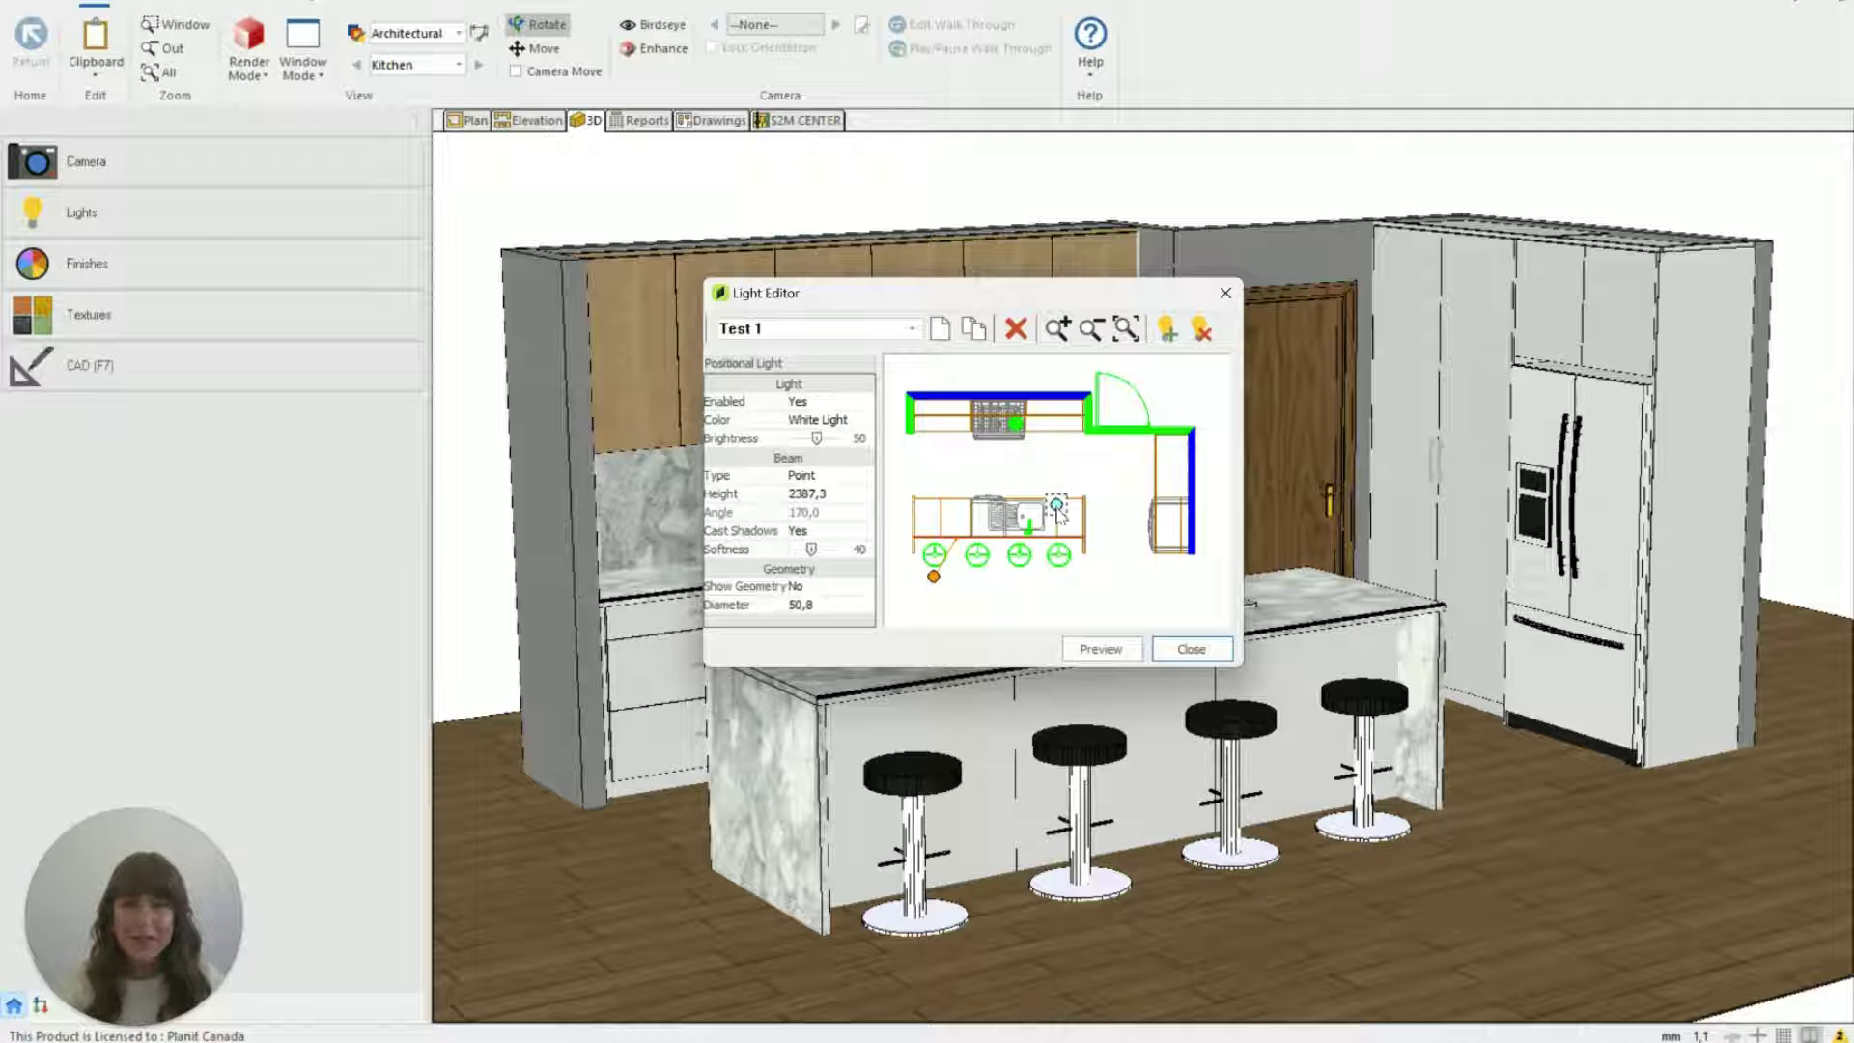
click(1202, 332)
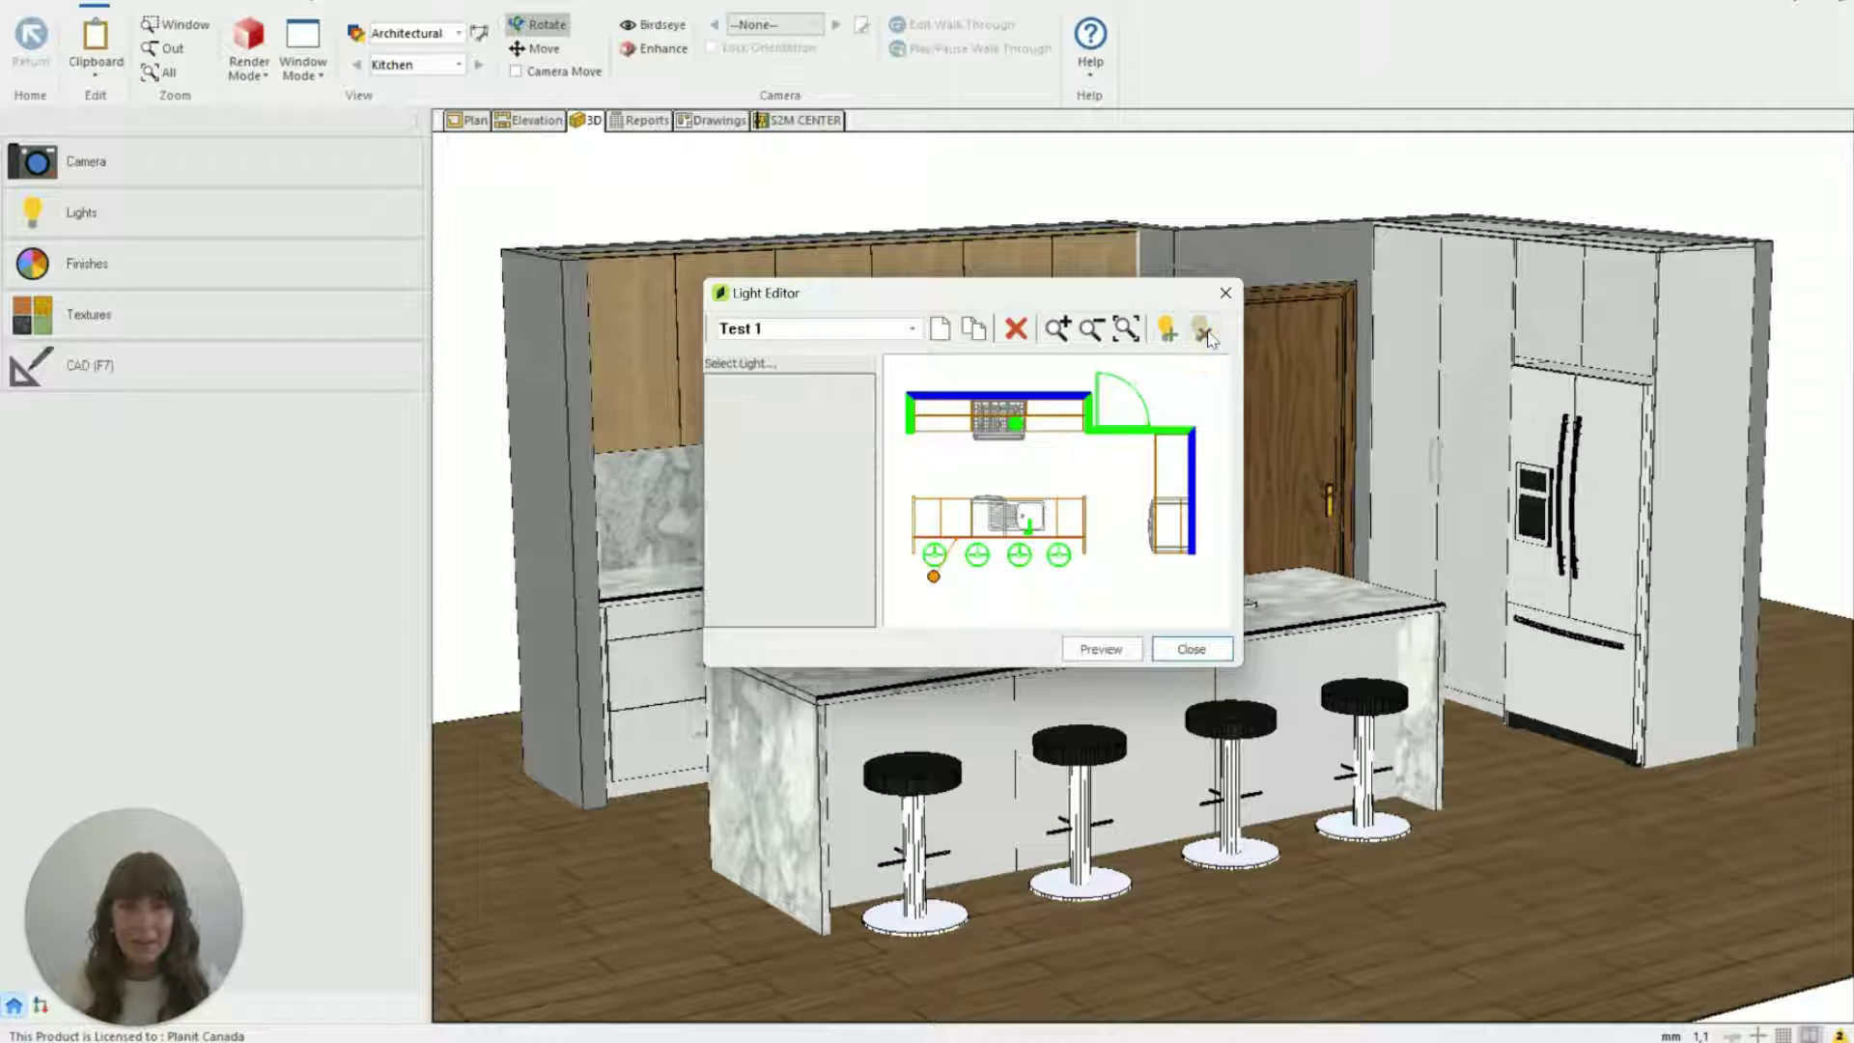
- Select the sun light on the plan, disable it and enable it again
click(933, 578)
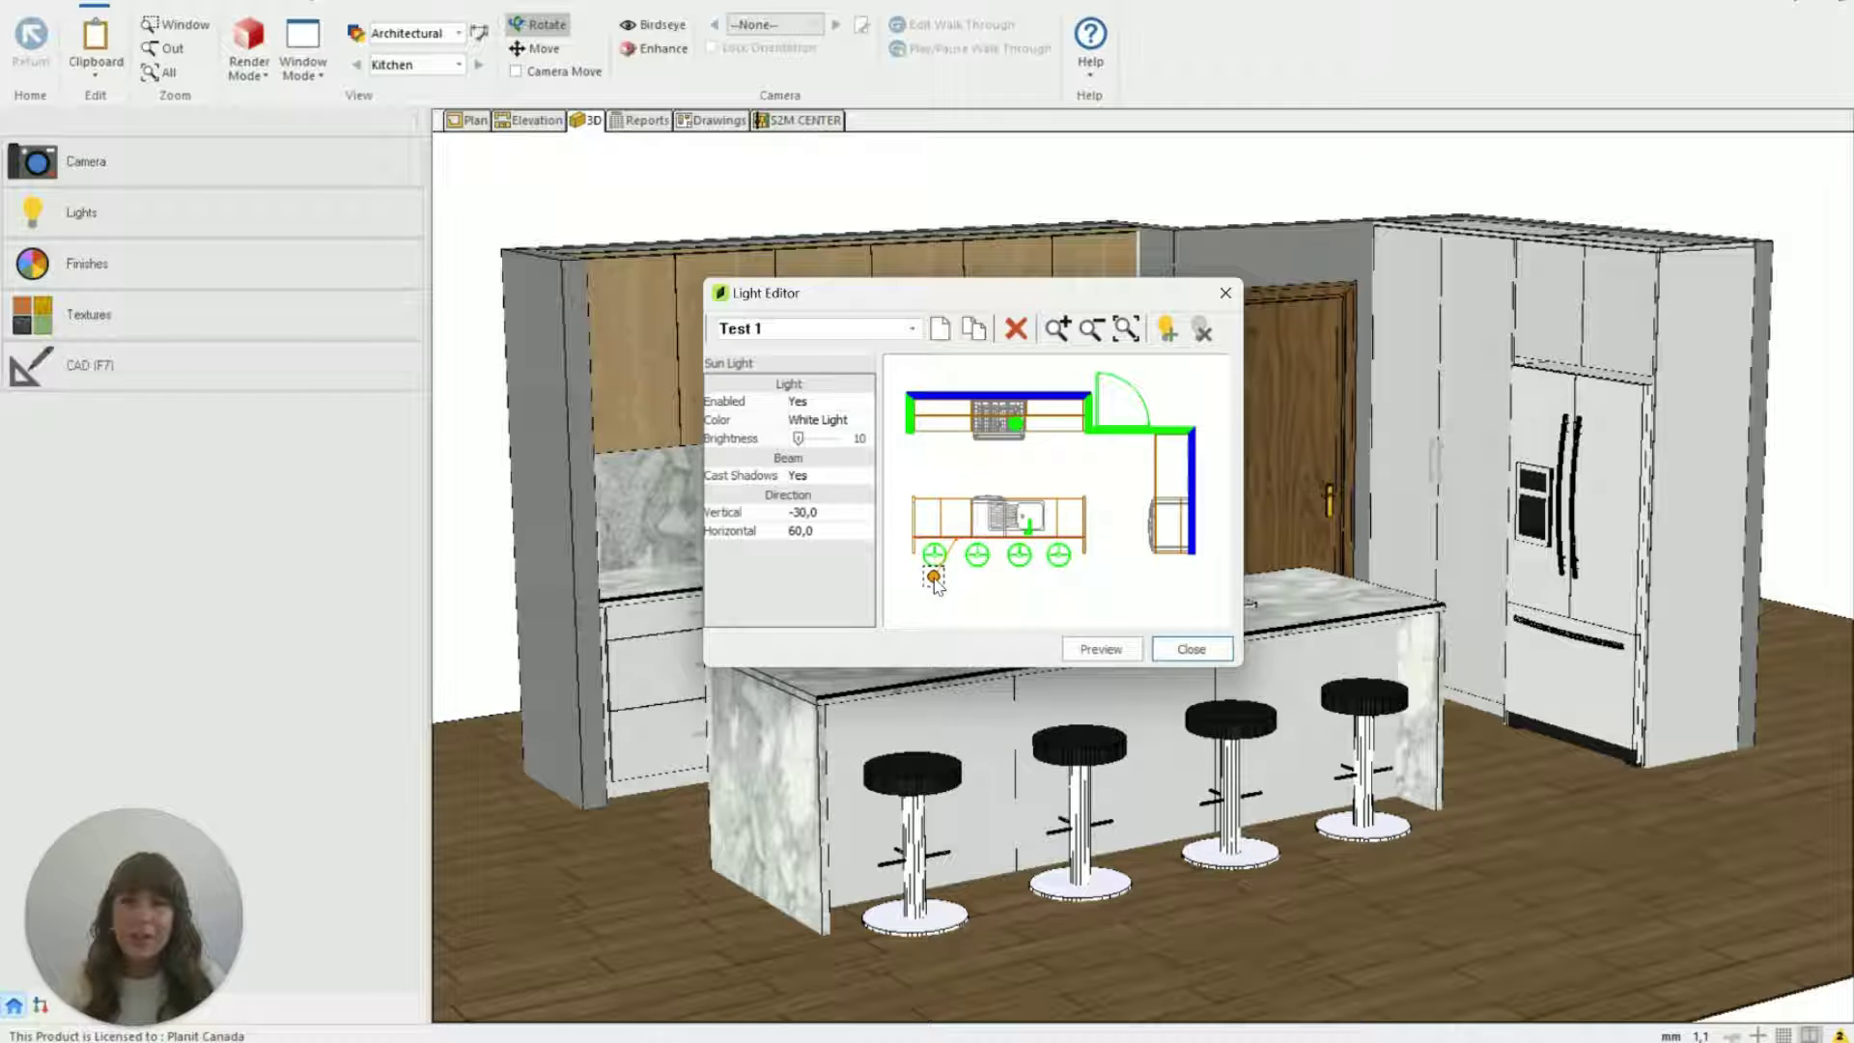
scroll(1080, 474, down, 3)
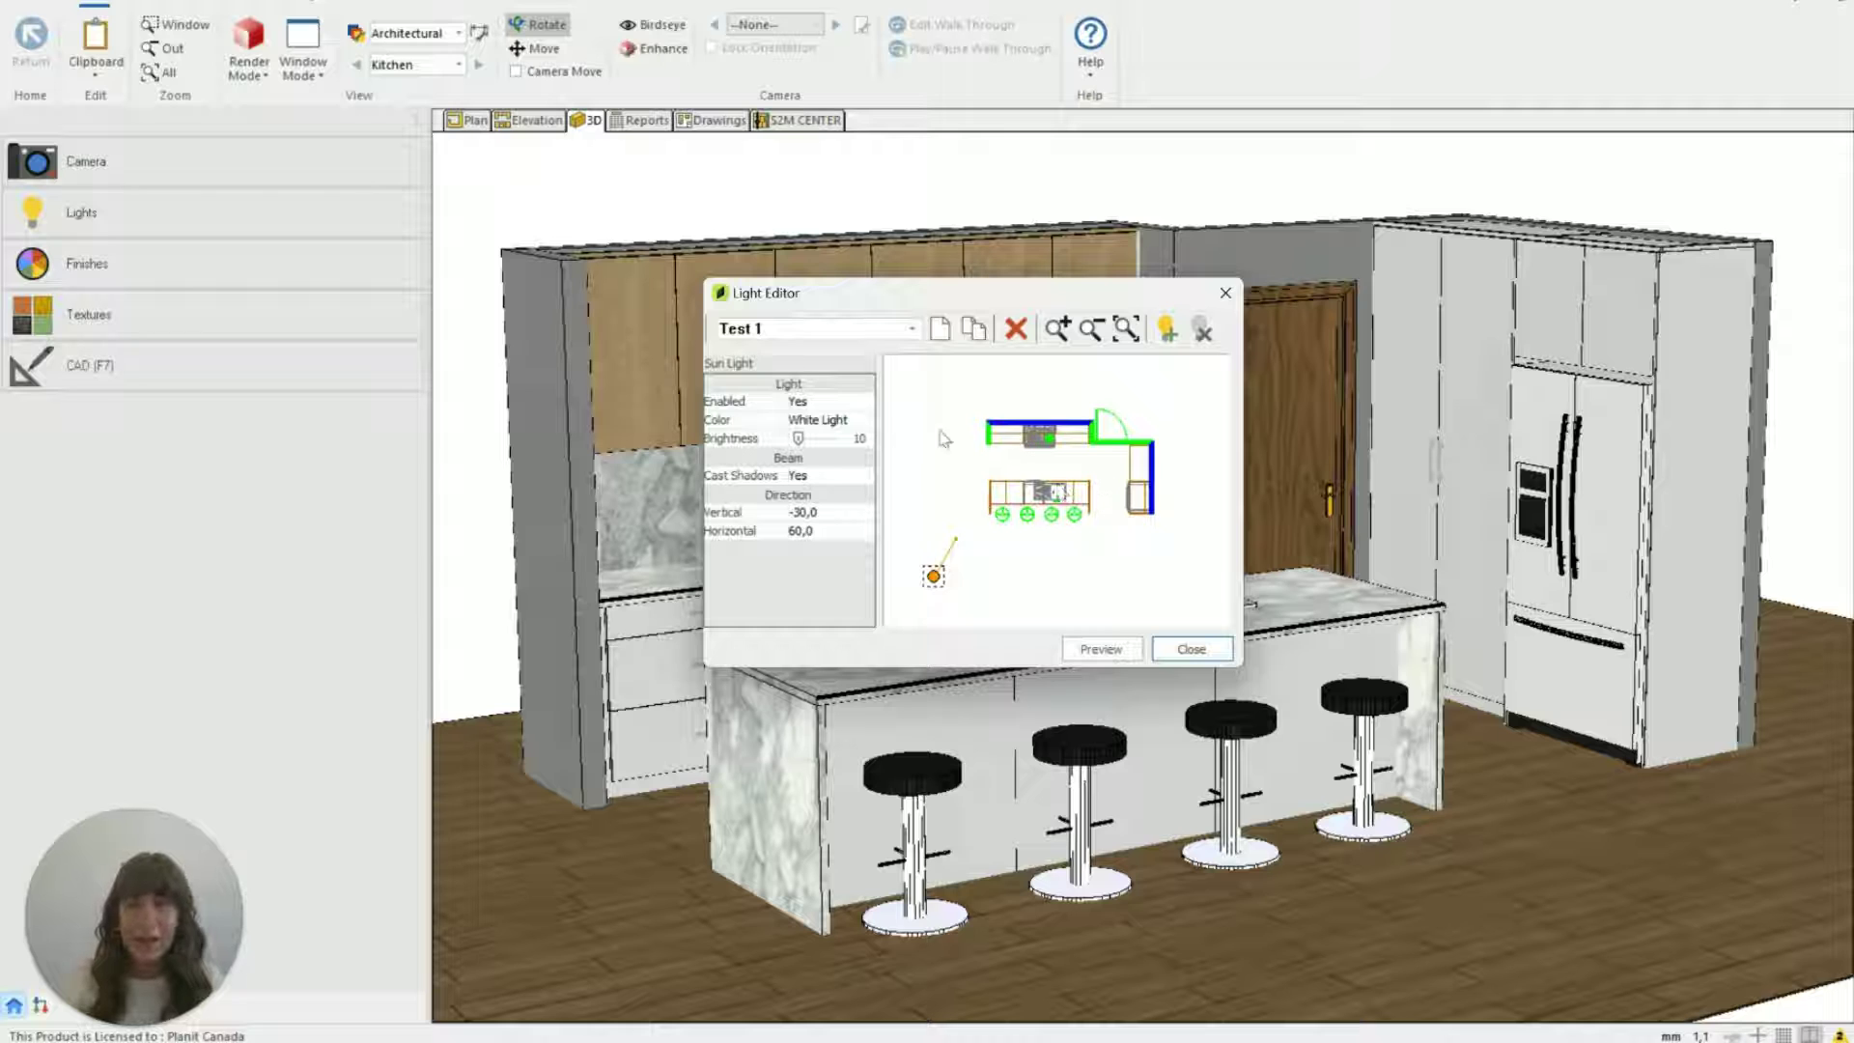
click(821, 404)
click(821, 404)
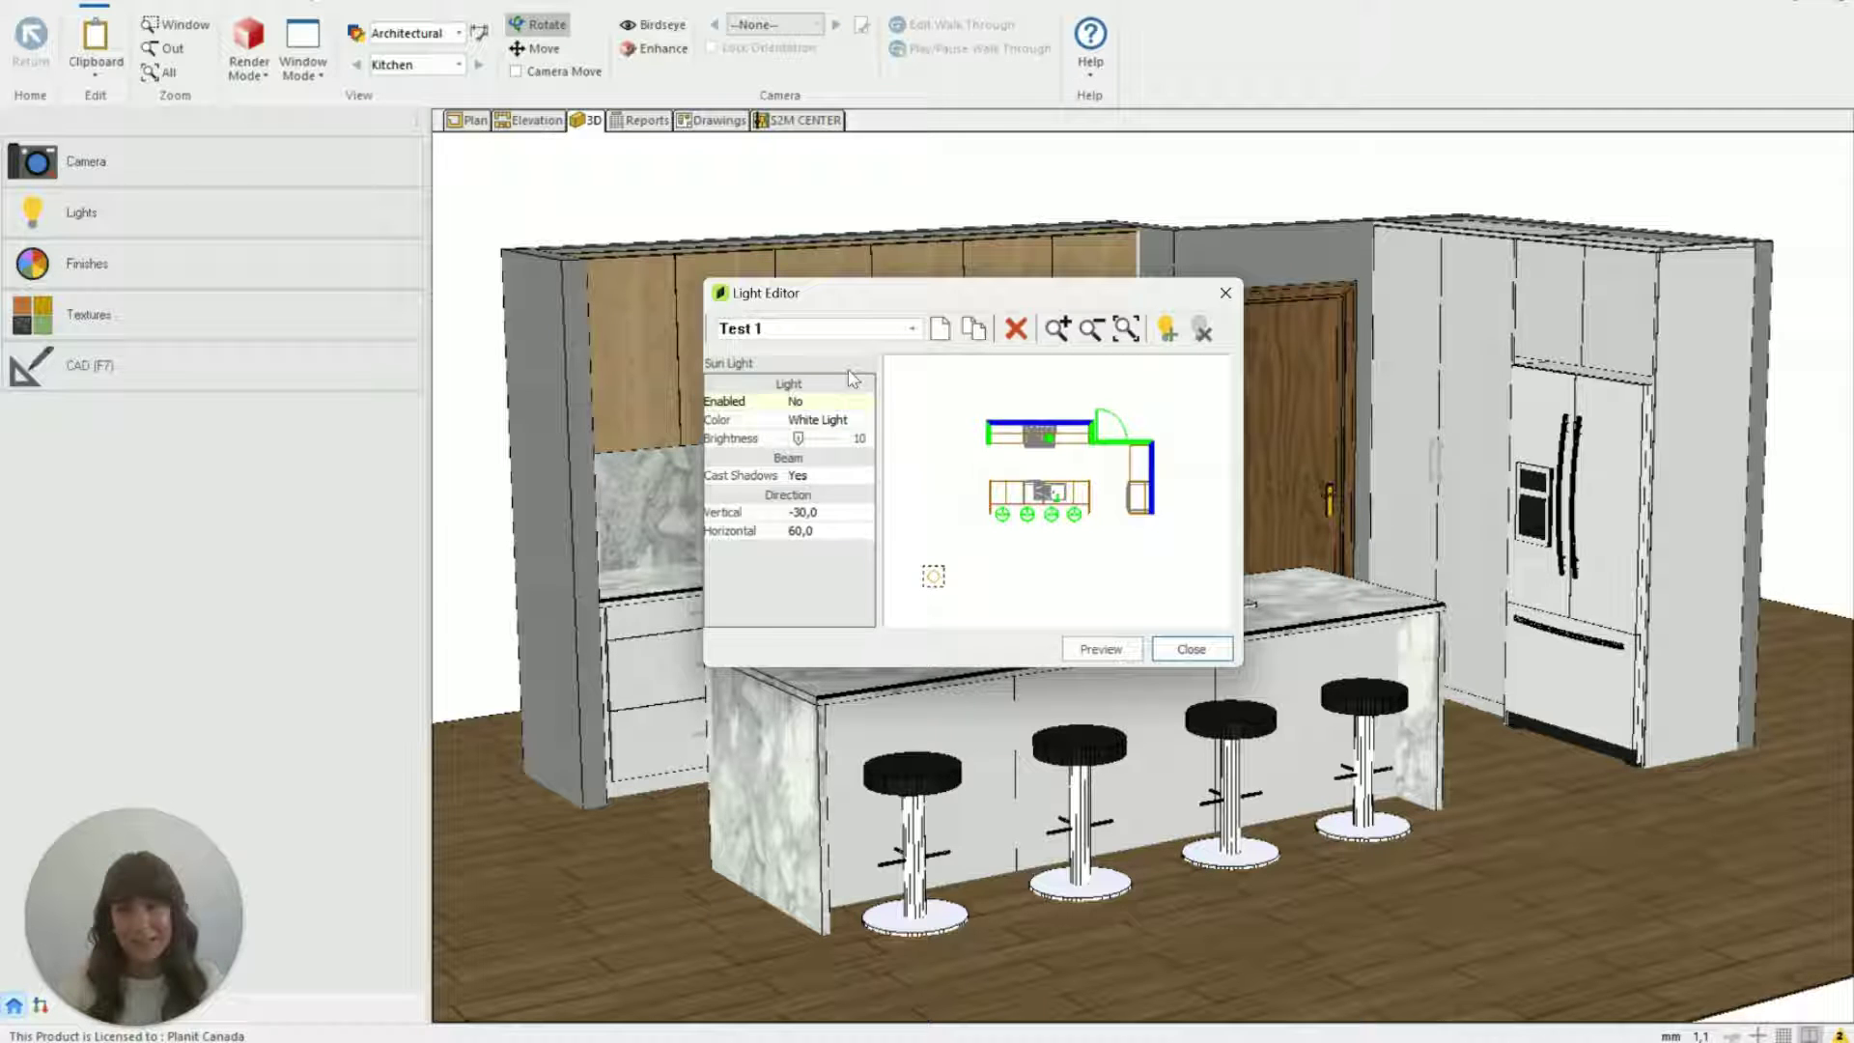
click(824, 404)
click(824, 403)
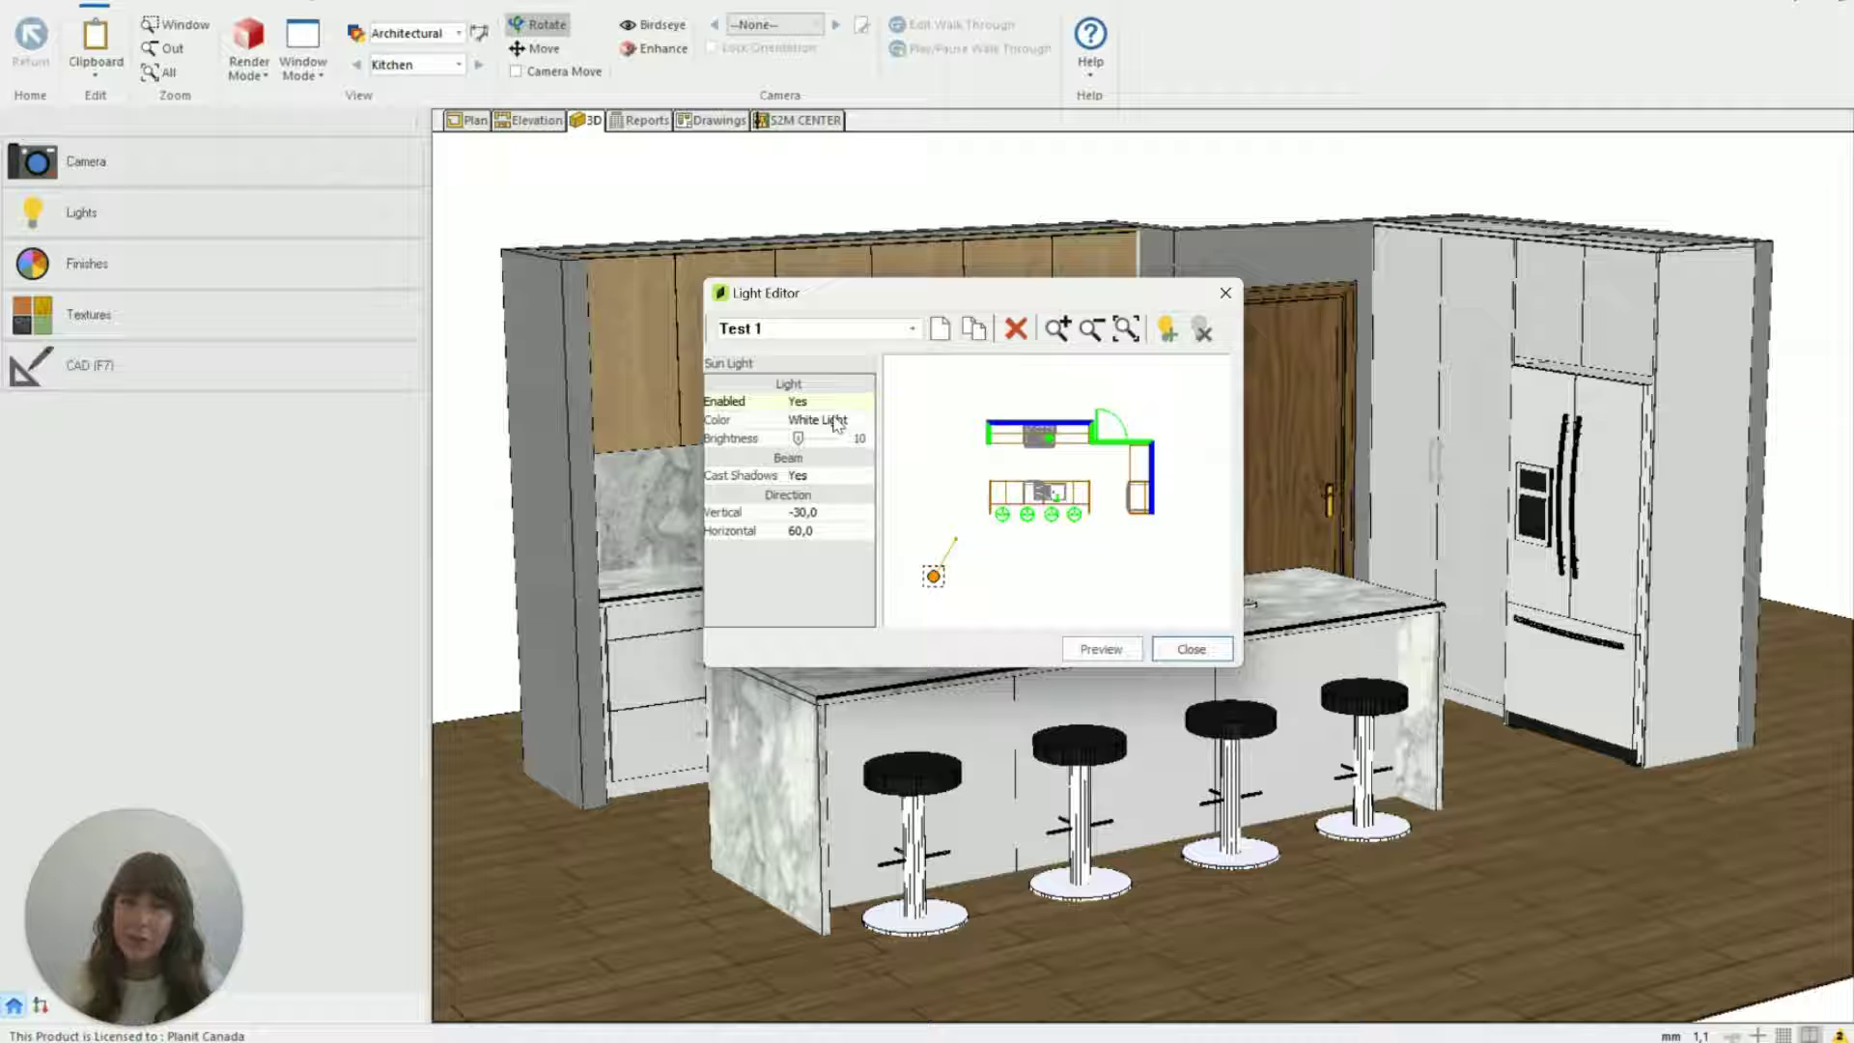
- Set the sun light's color to White Light and its brightness to 10
click(867, 423)
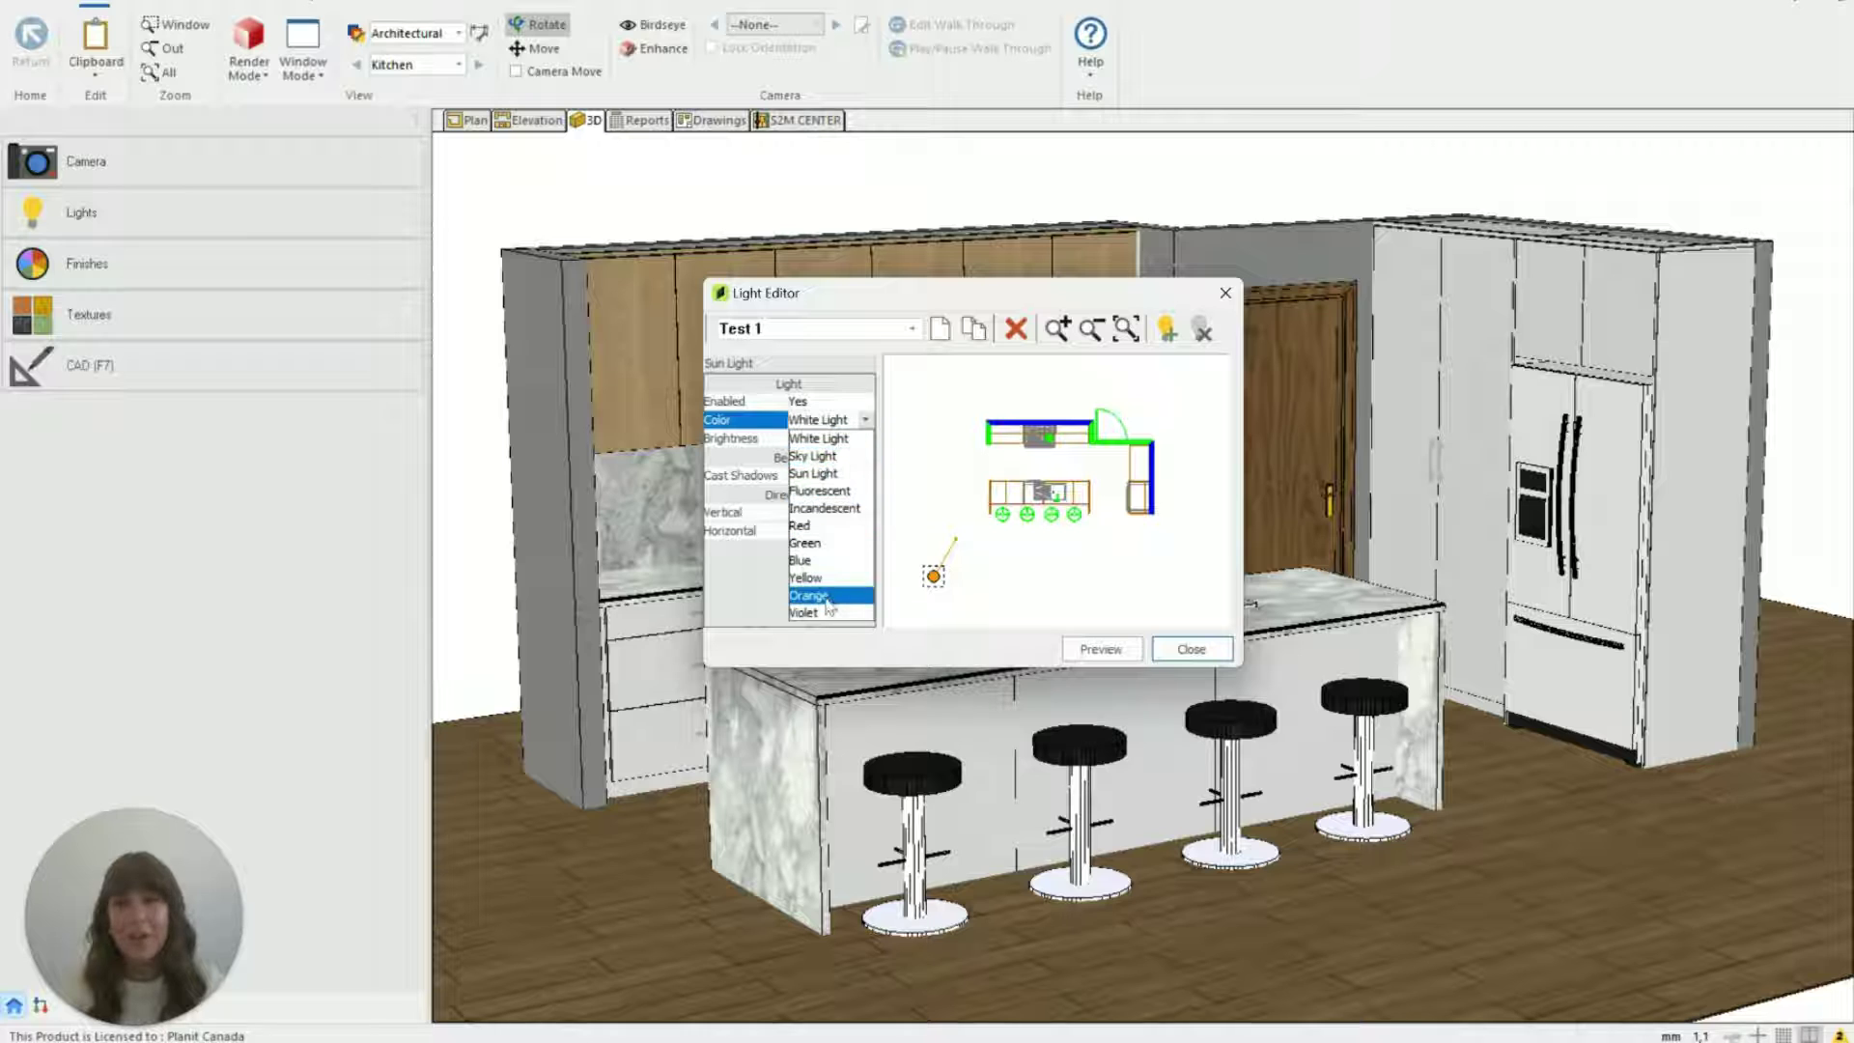
click(834, 440)
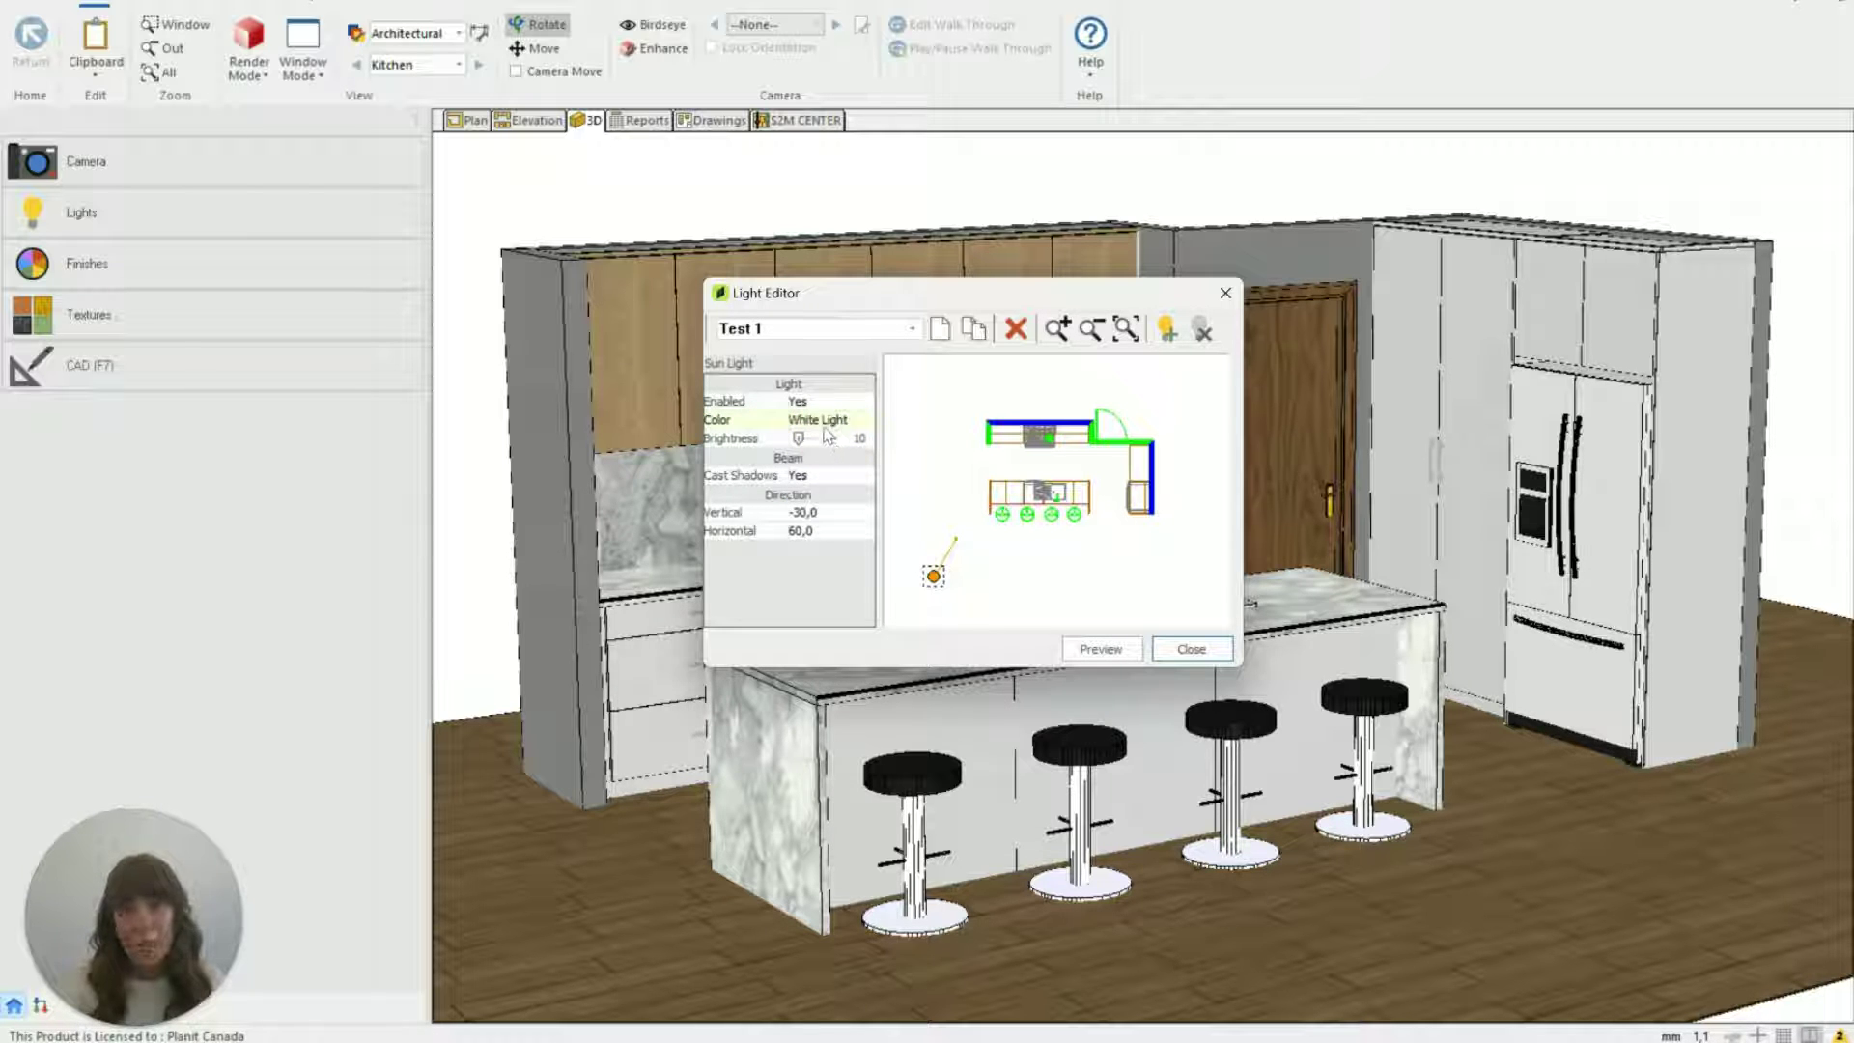
click(821, 420)
click(829, 419)
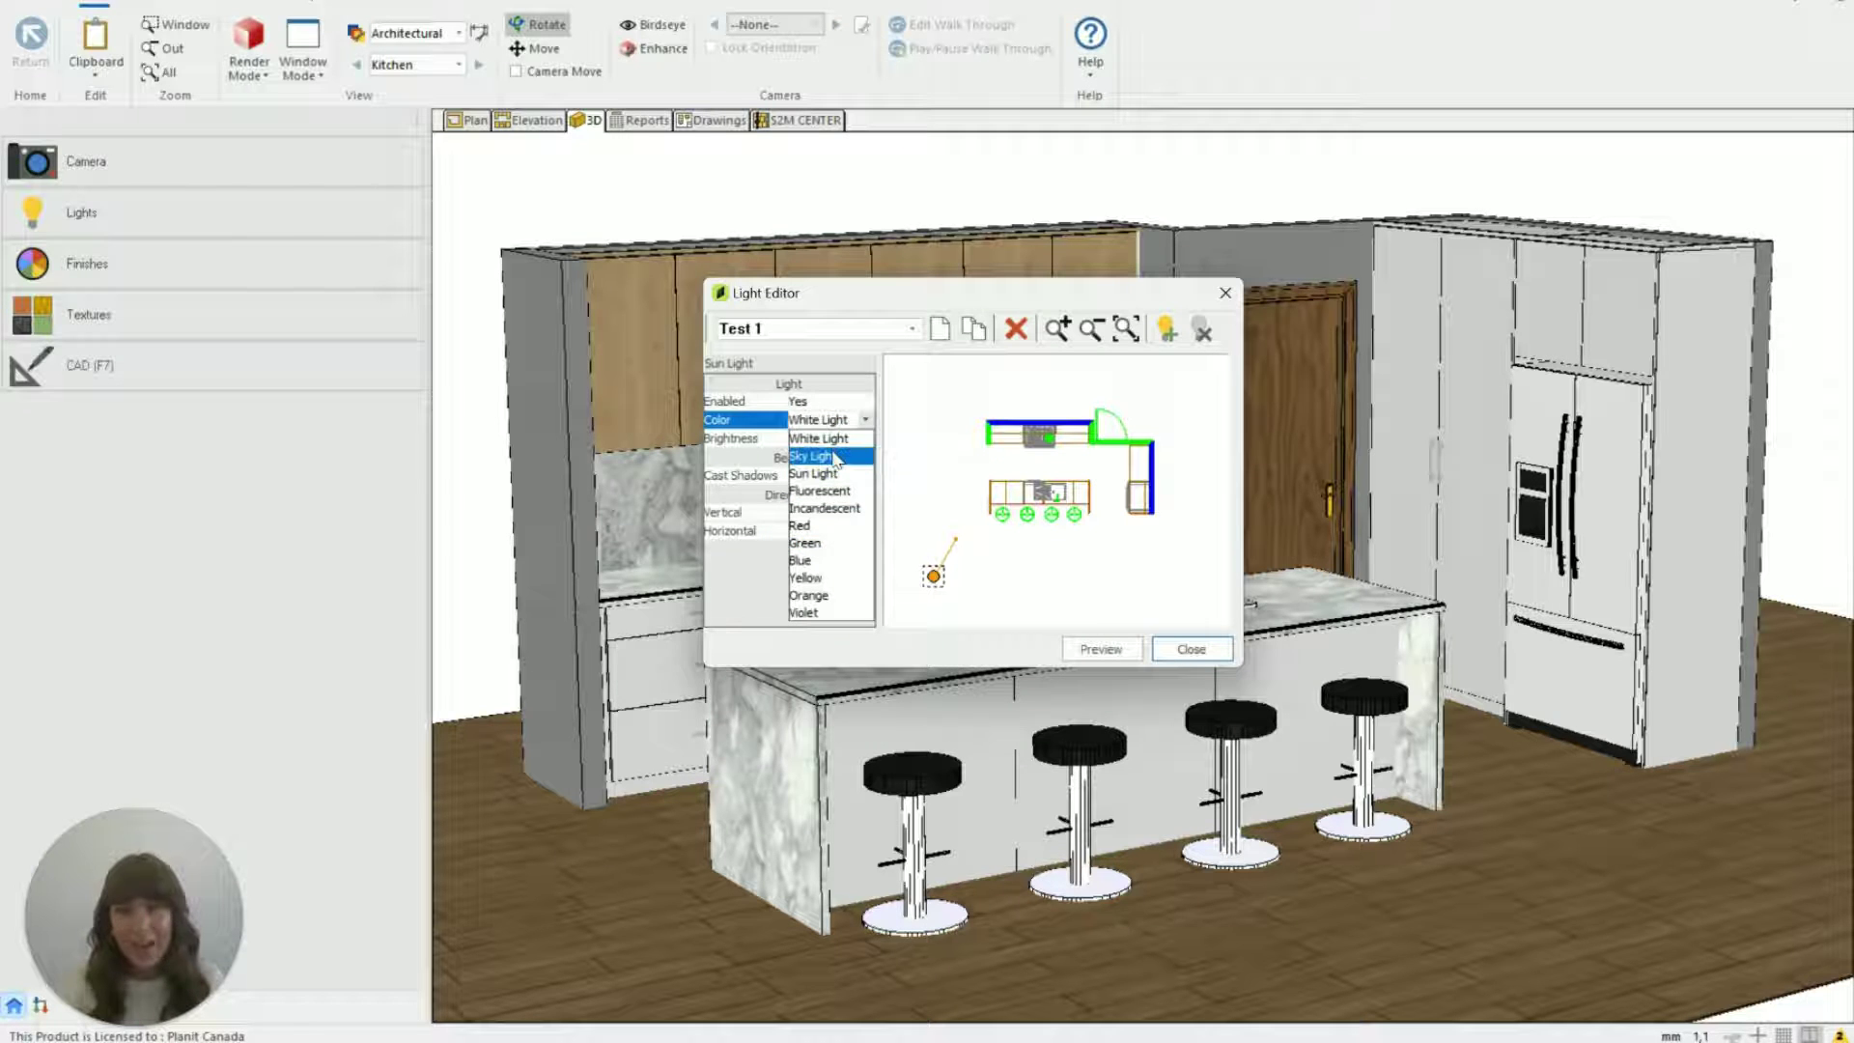
click(830, 440)
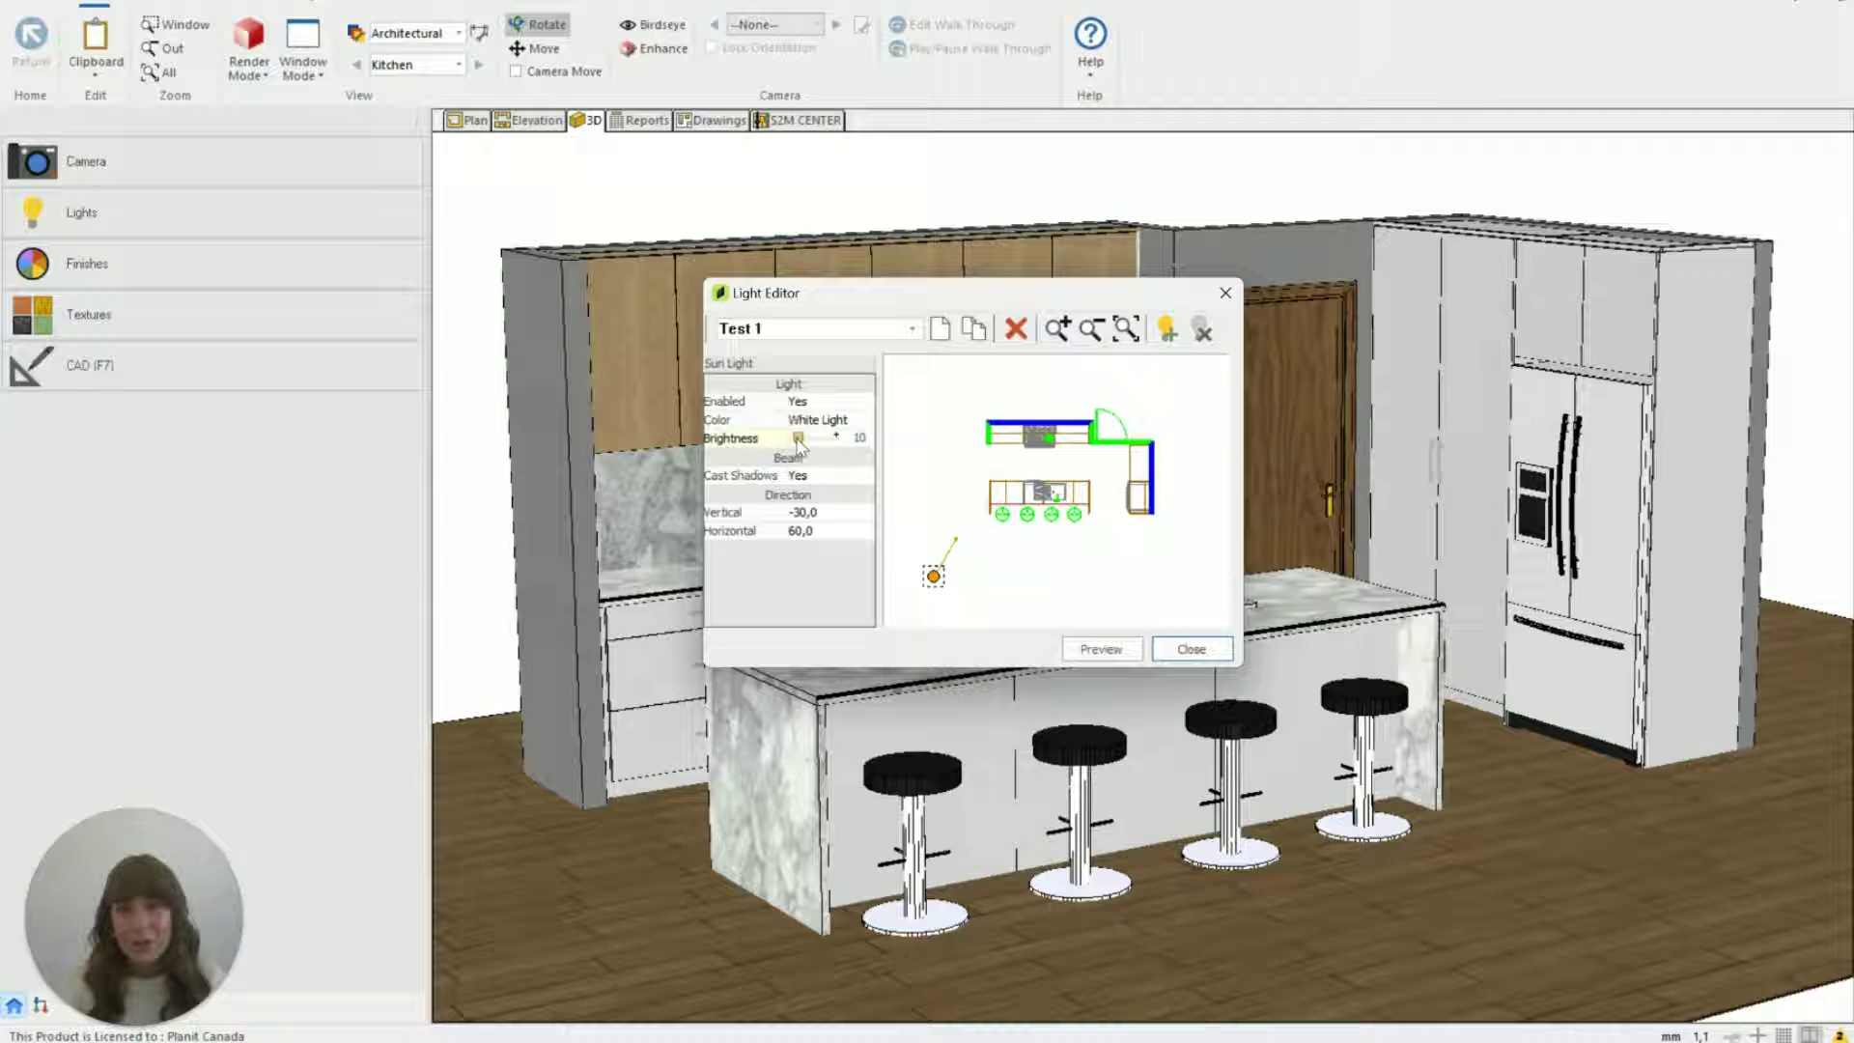
drag(799, 439, 866, 452)
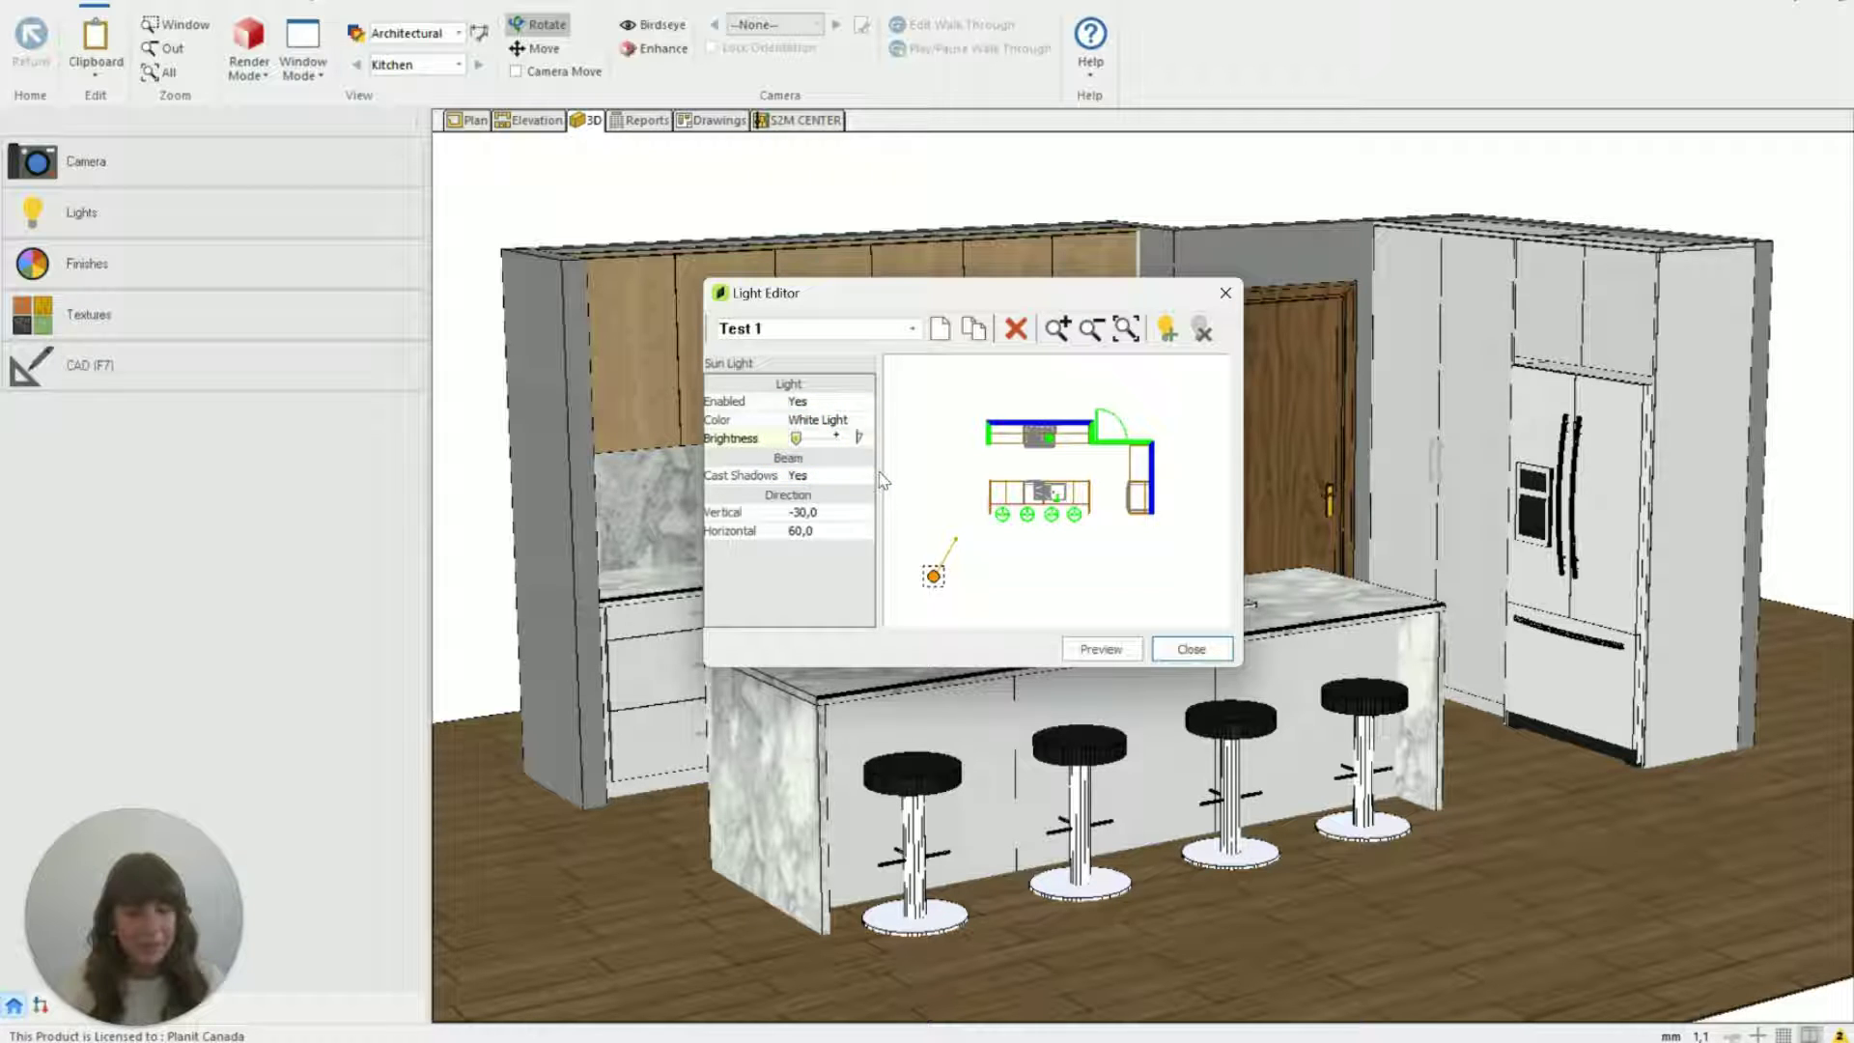
drag(795, 438, 798, 438)
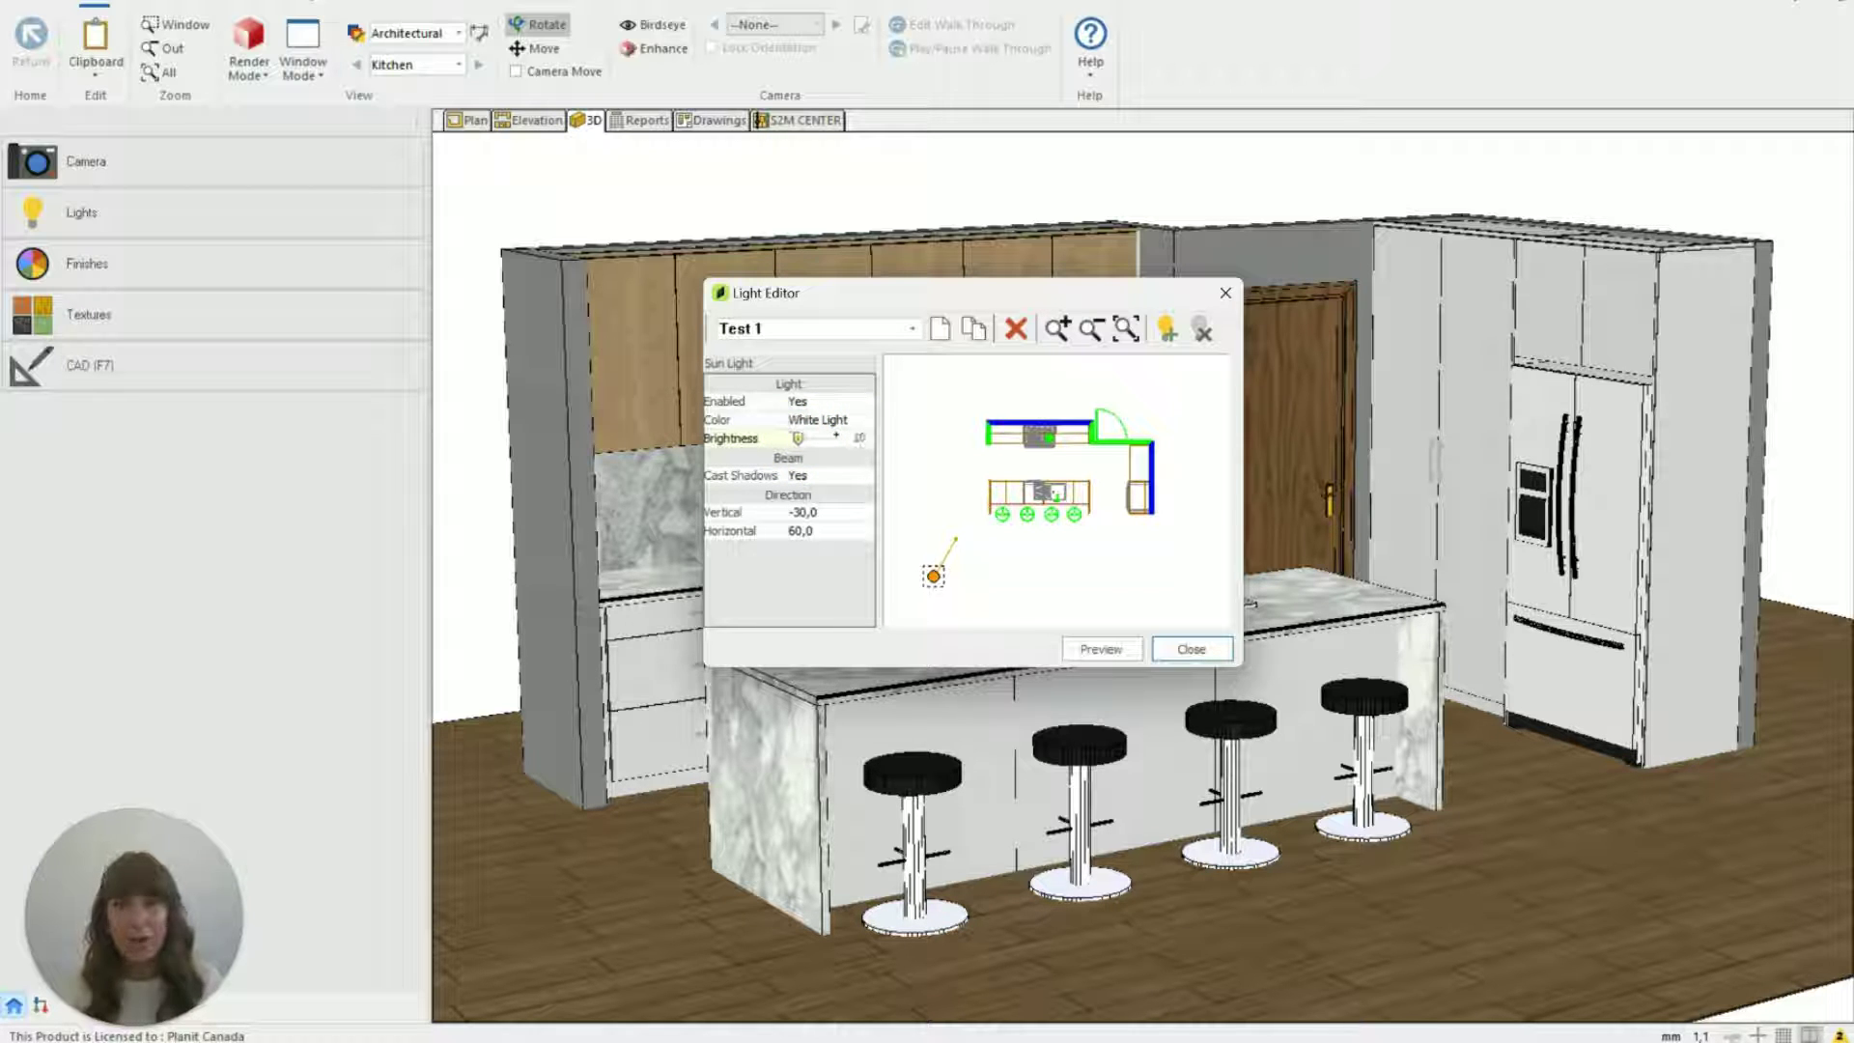
- Turn the sun light's Cast Shadows option off and back on
click(839, 478)
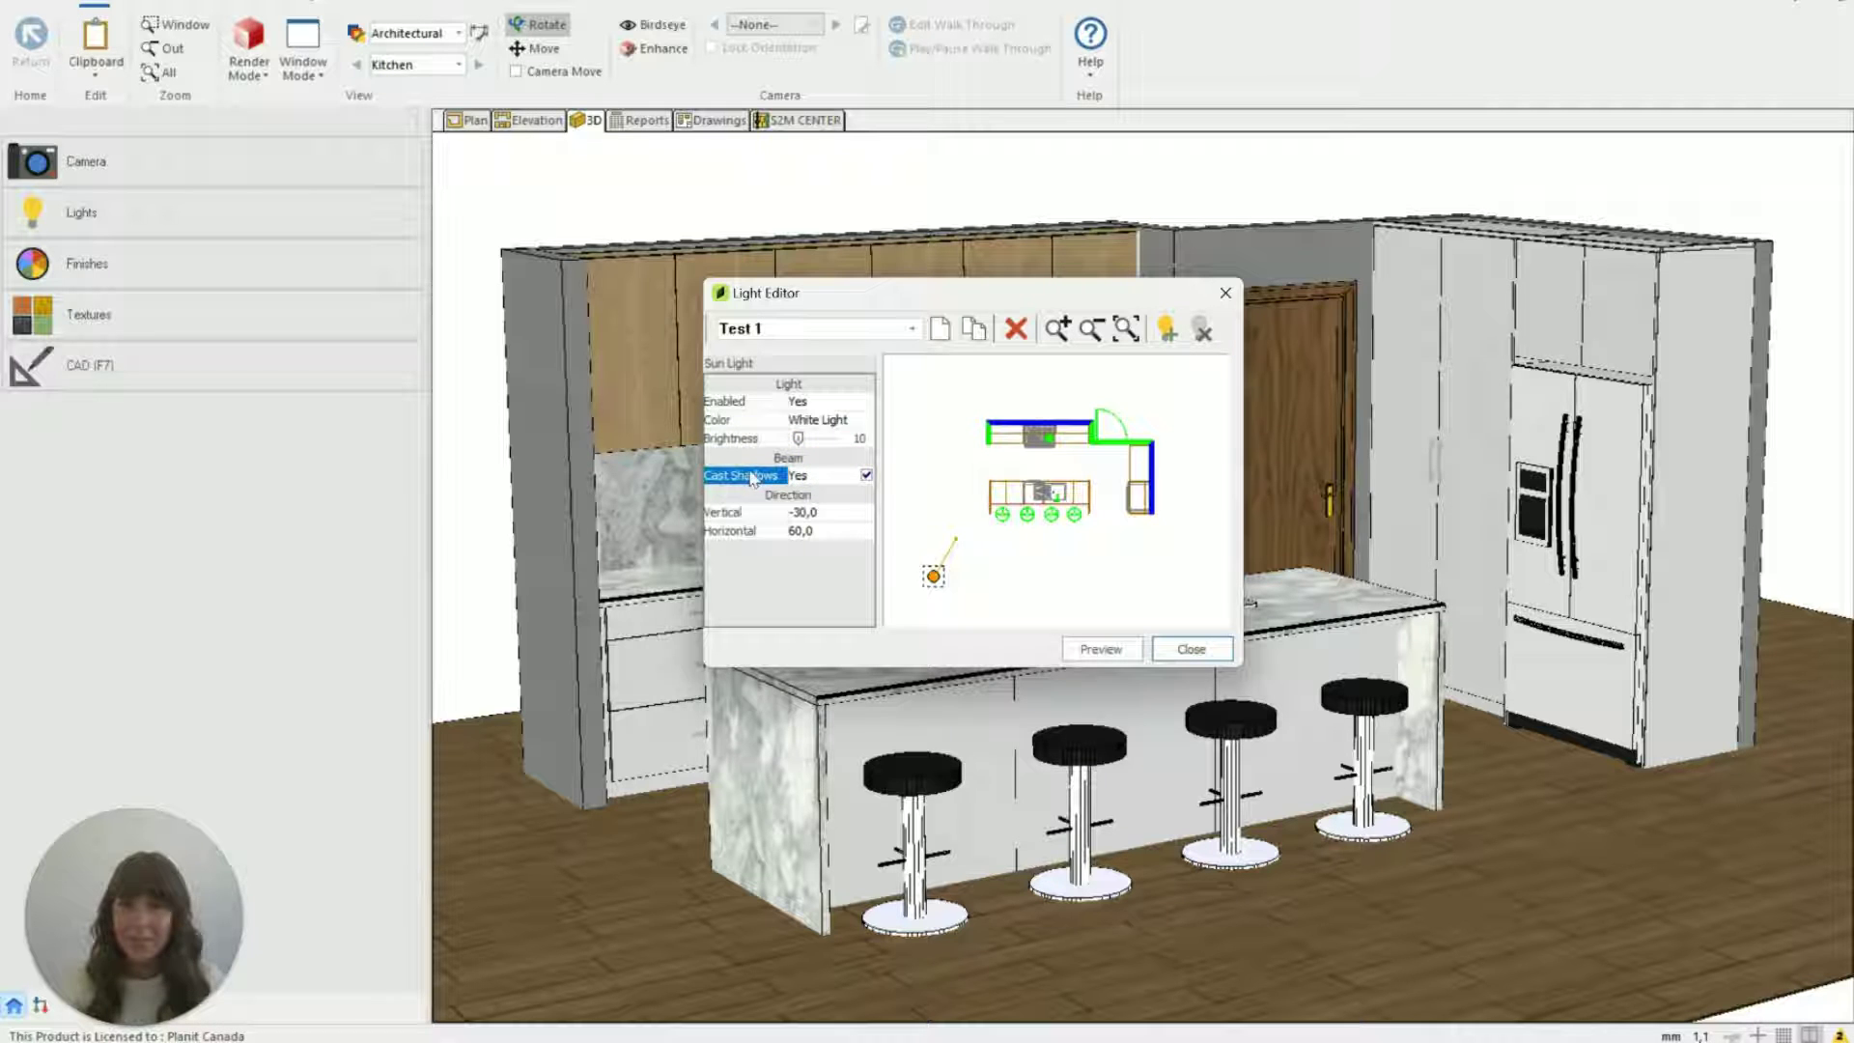
click(867, 476)
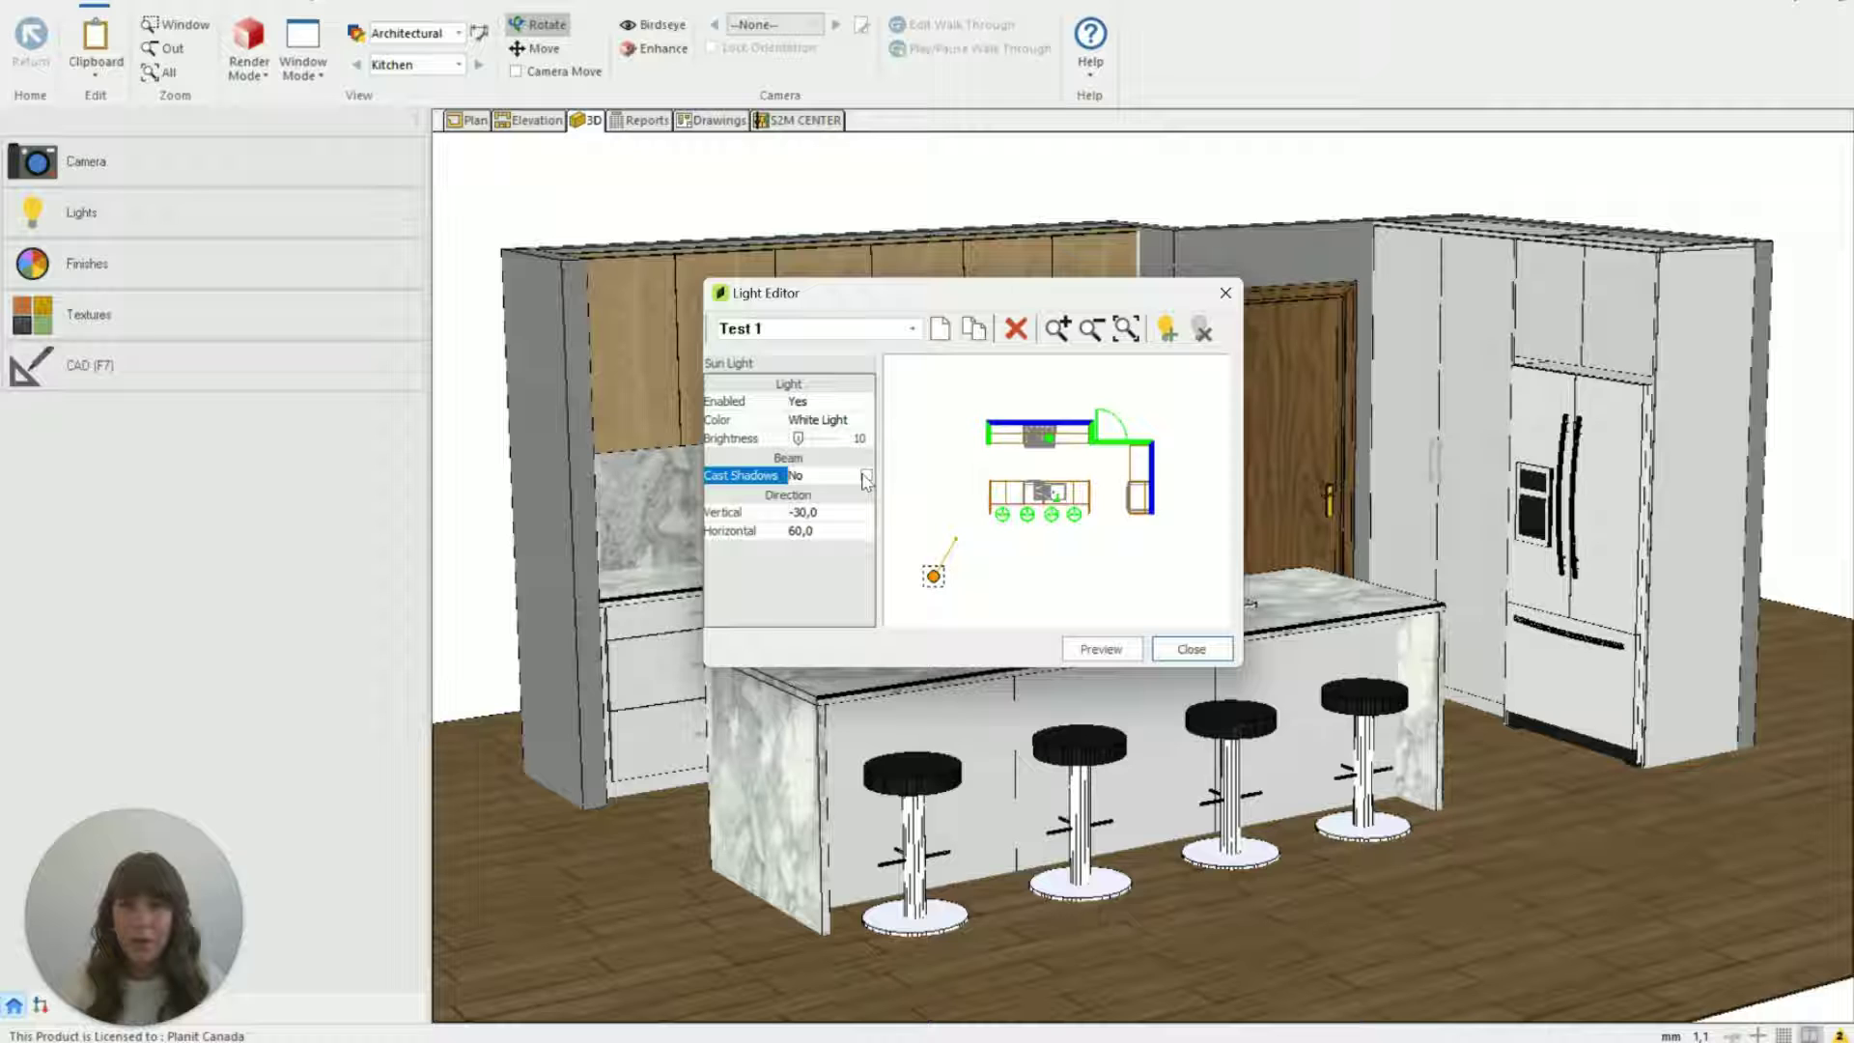
click(867, 475)
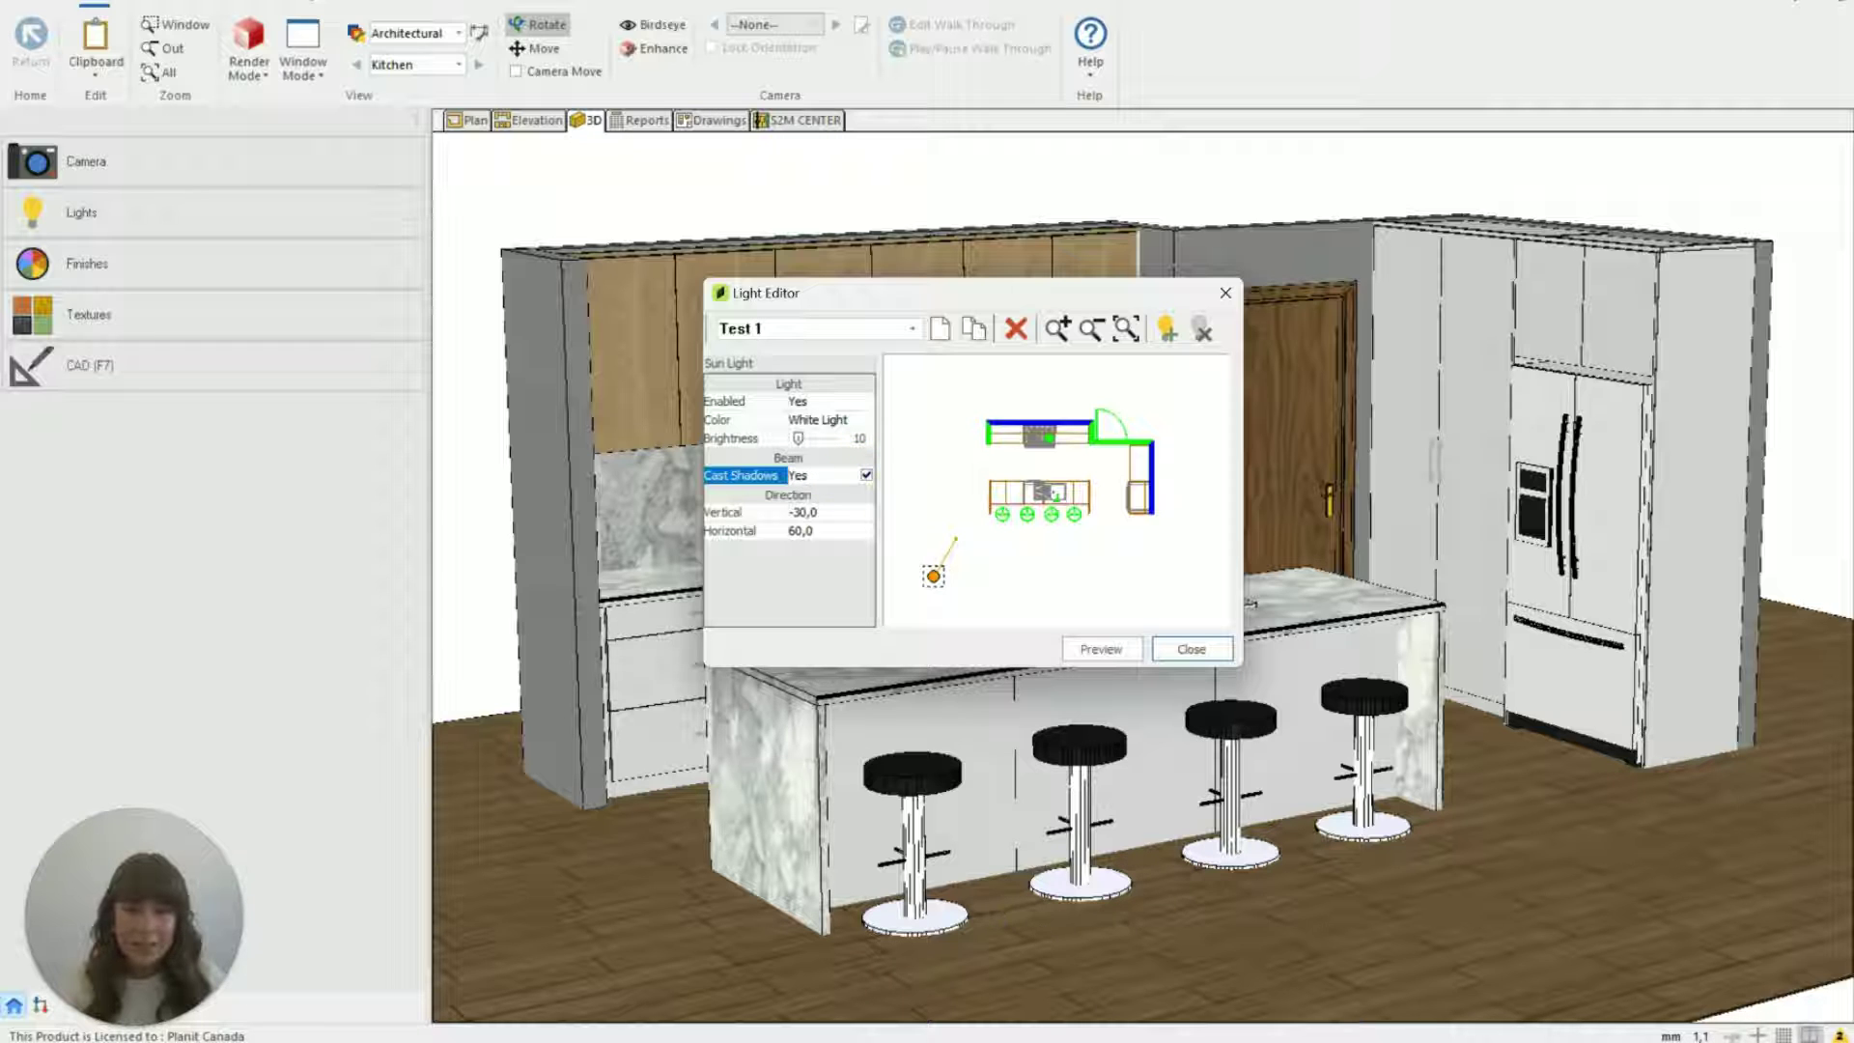
- Compare the two finished kitchen renders, return to Cabinet Vision and toggle the sun light's shadow casting off and on again
click(1062, 961)
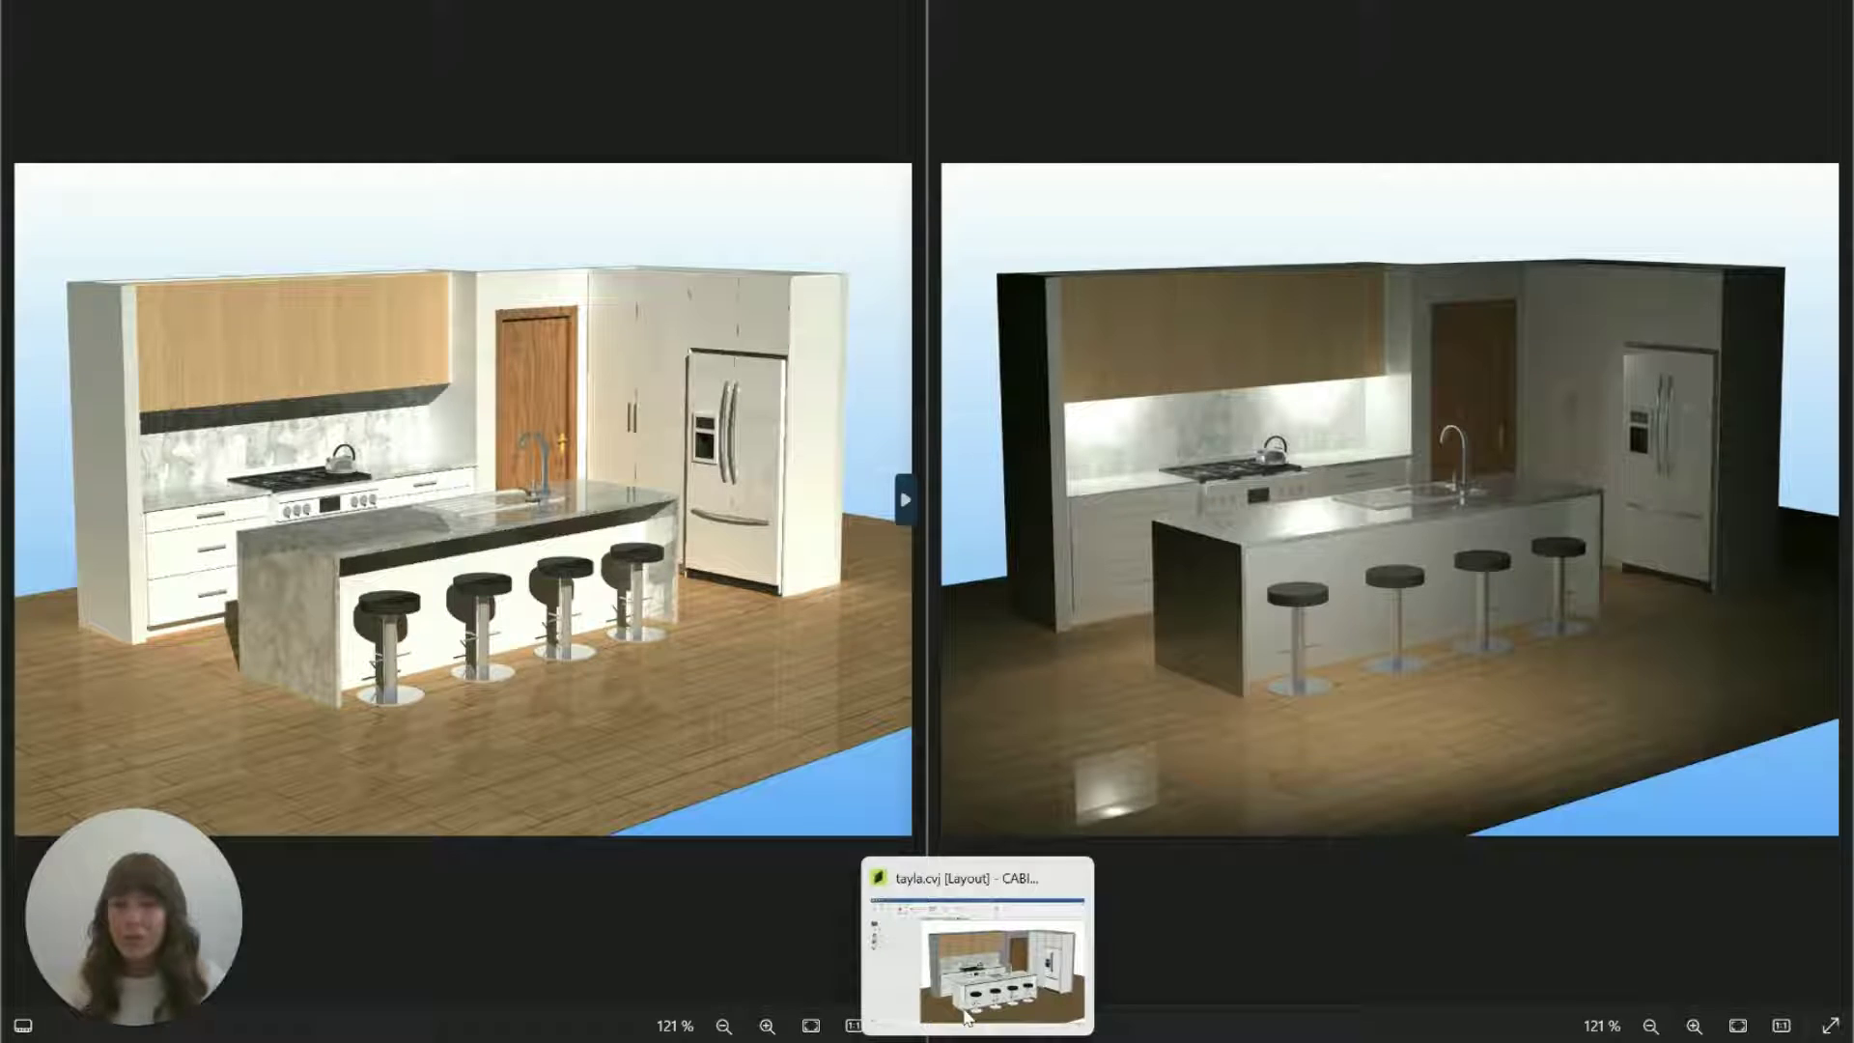
click(966, 1014)
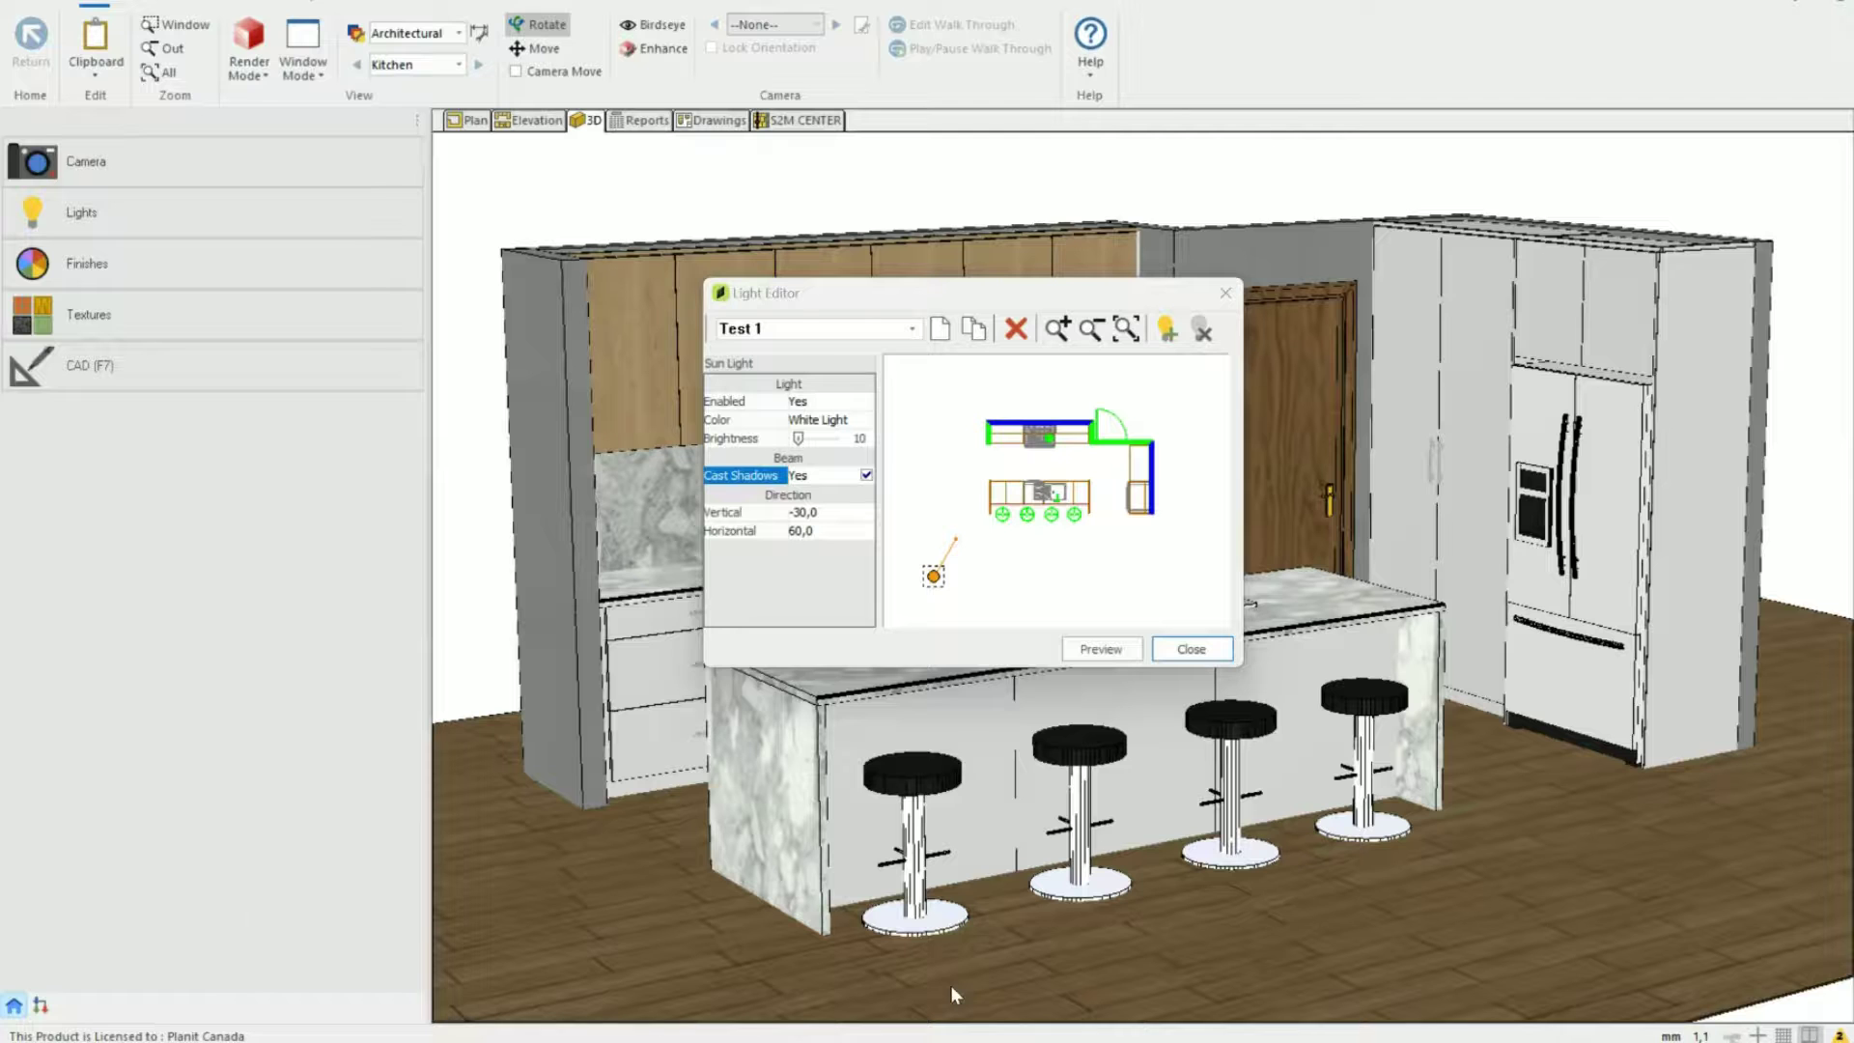
click(840, 480)
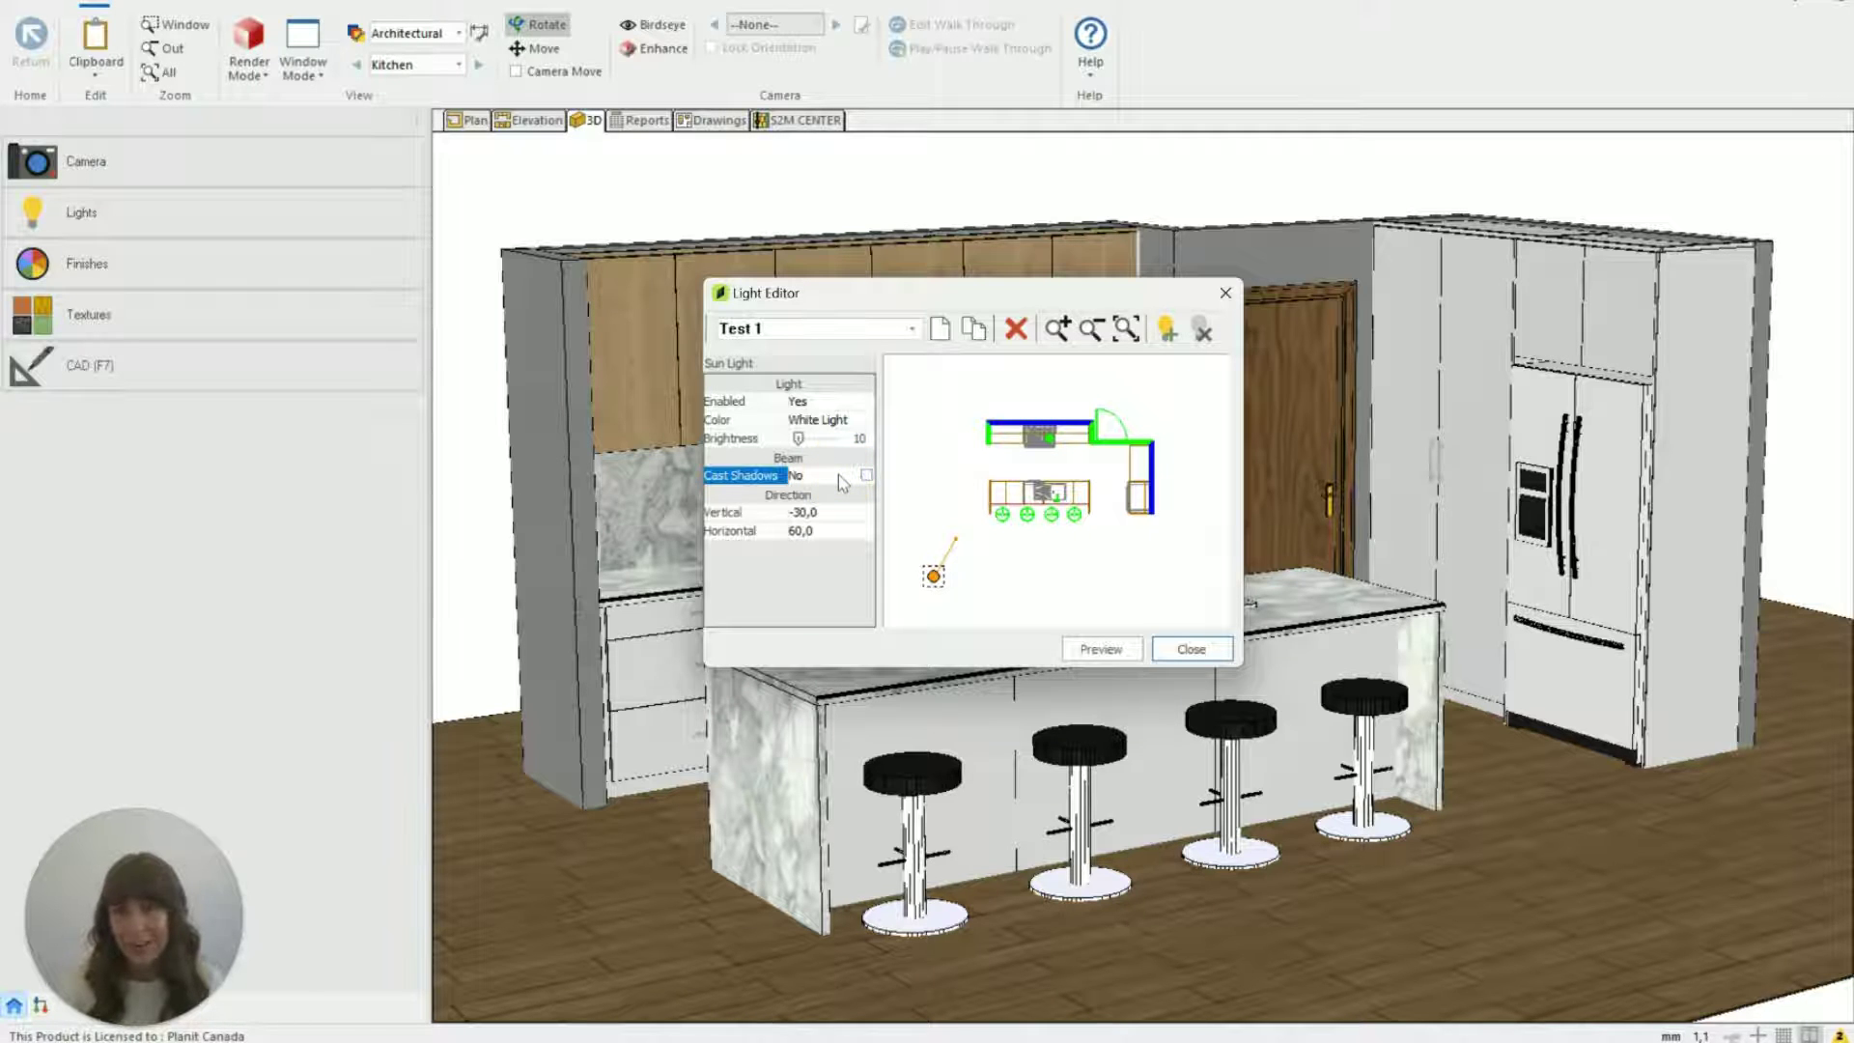
click(839, 473)
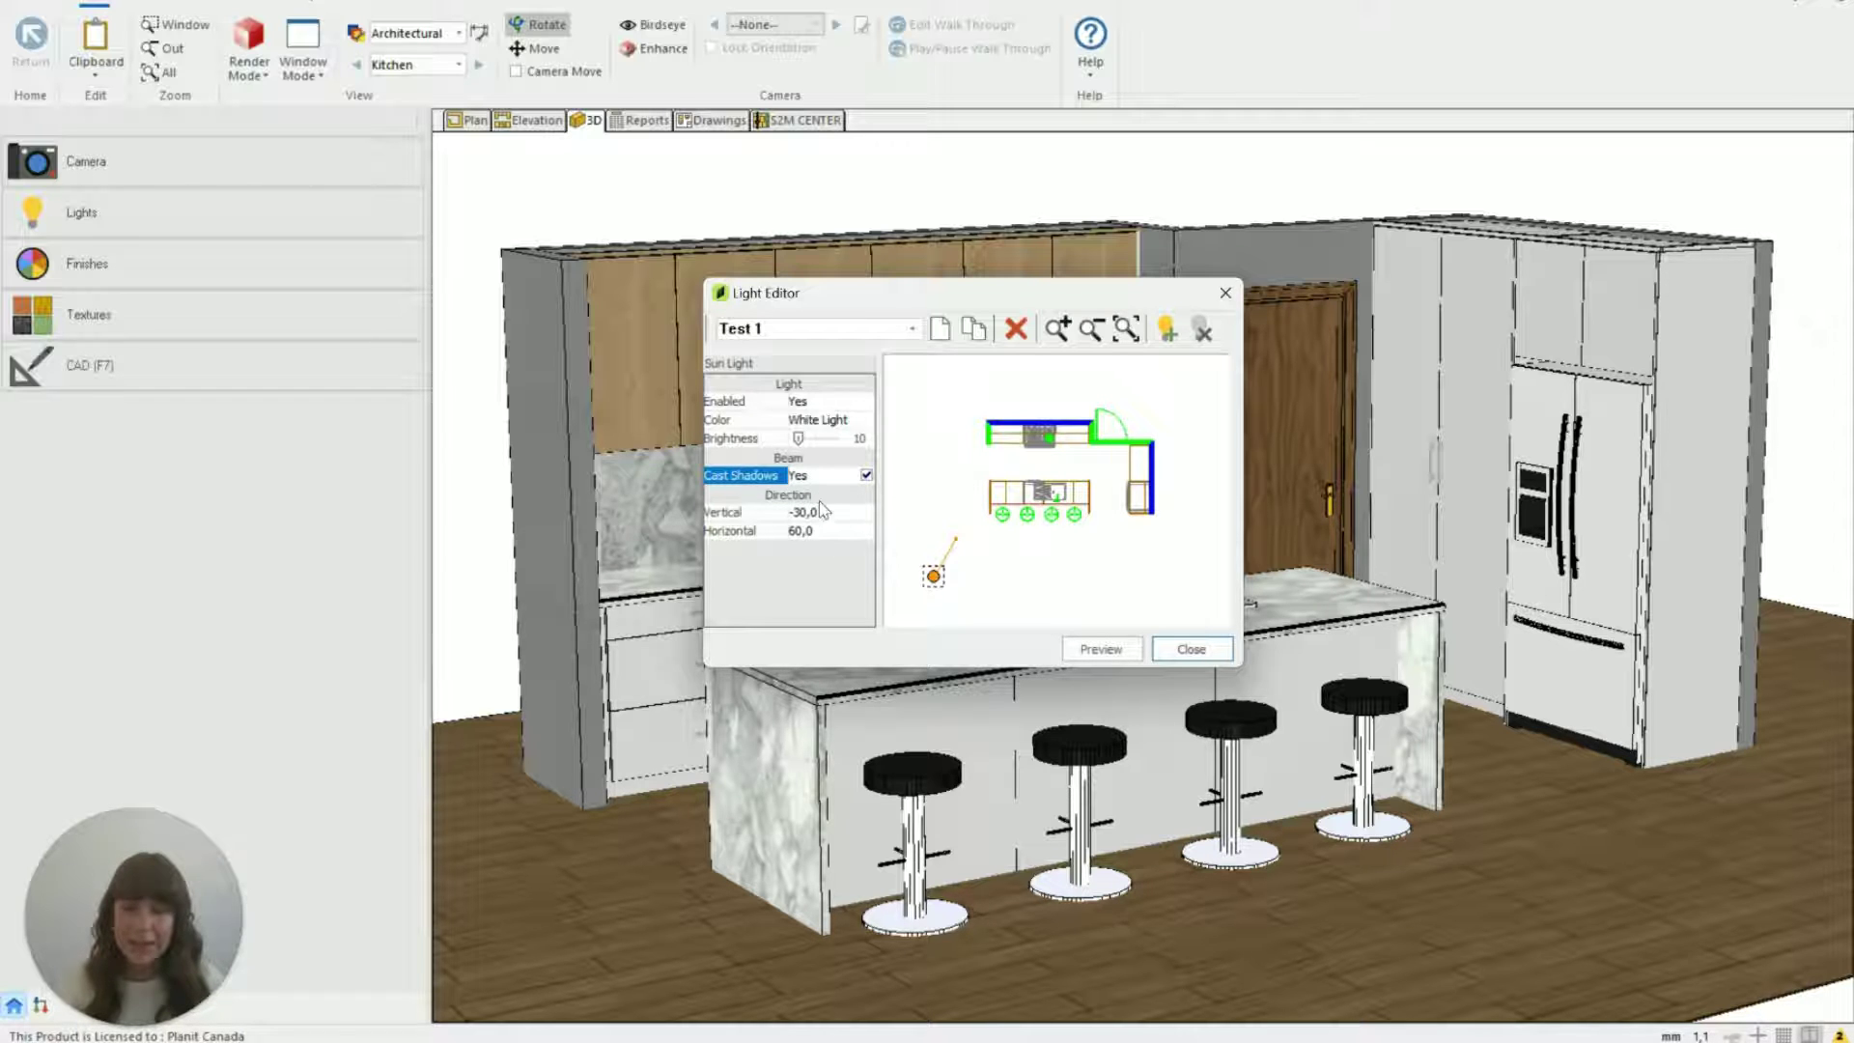
- Set the sun light's horizontal direction to 120
click(848, 512)
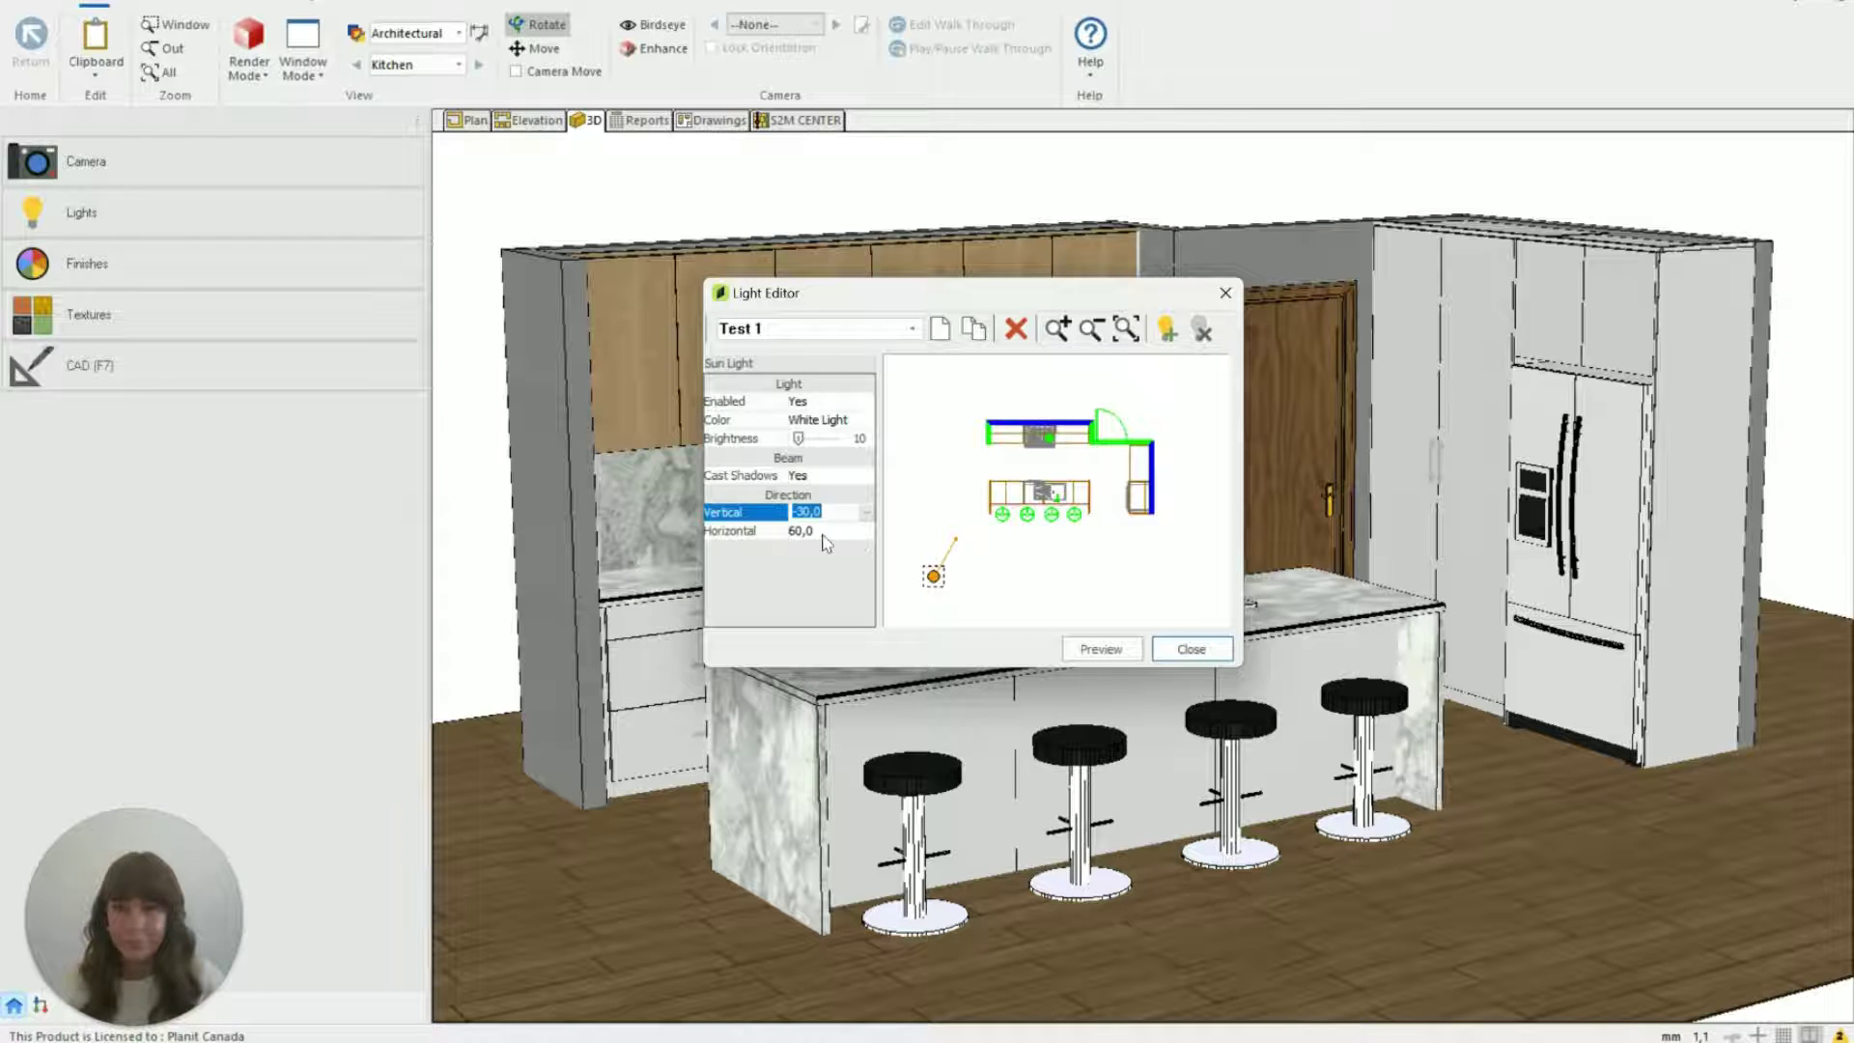
click(821, 532)
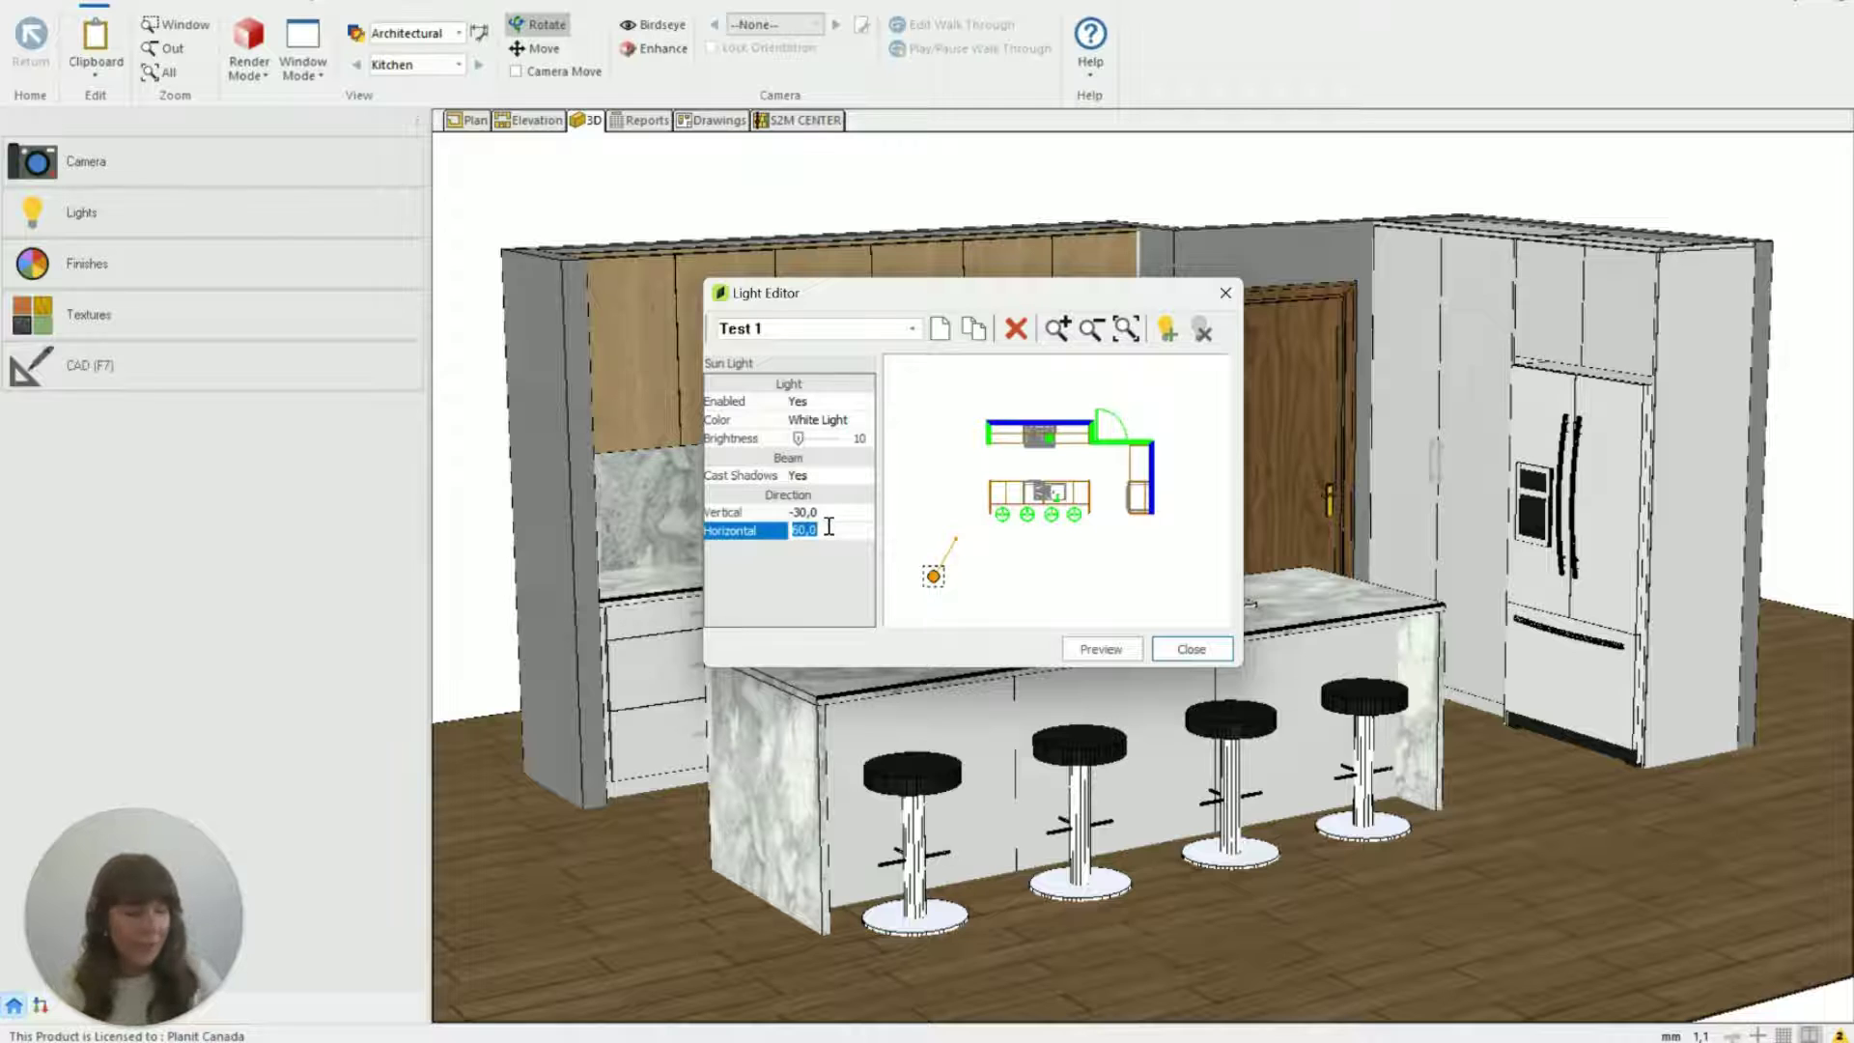
text(120,0)
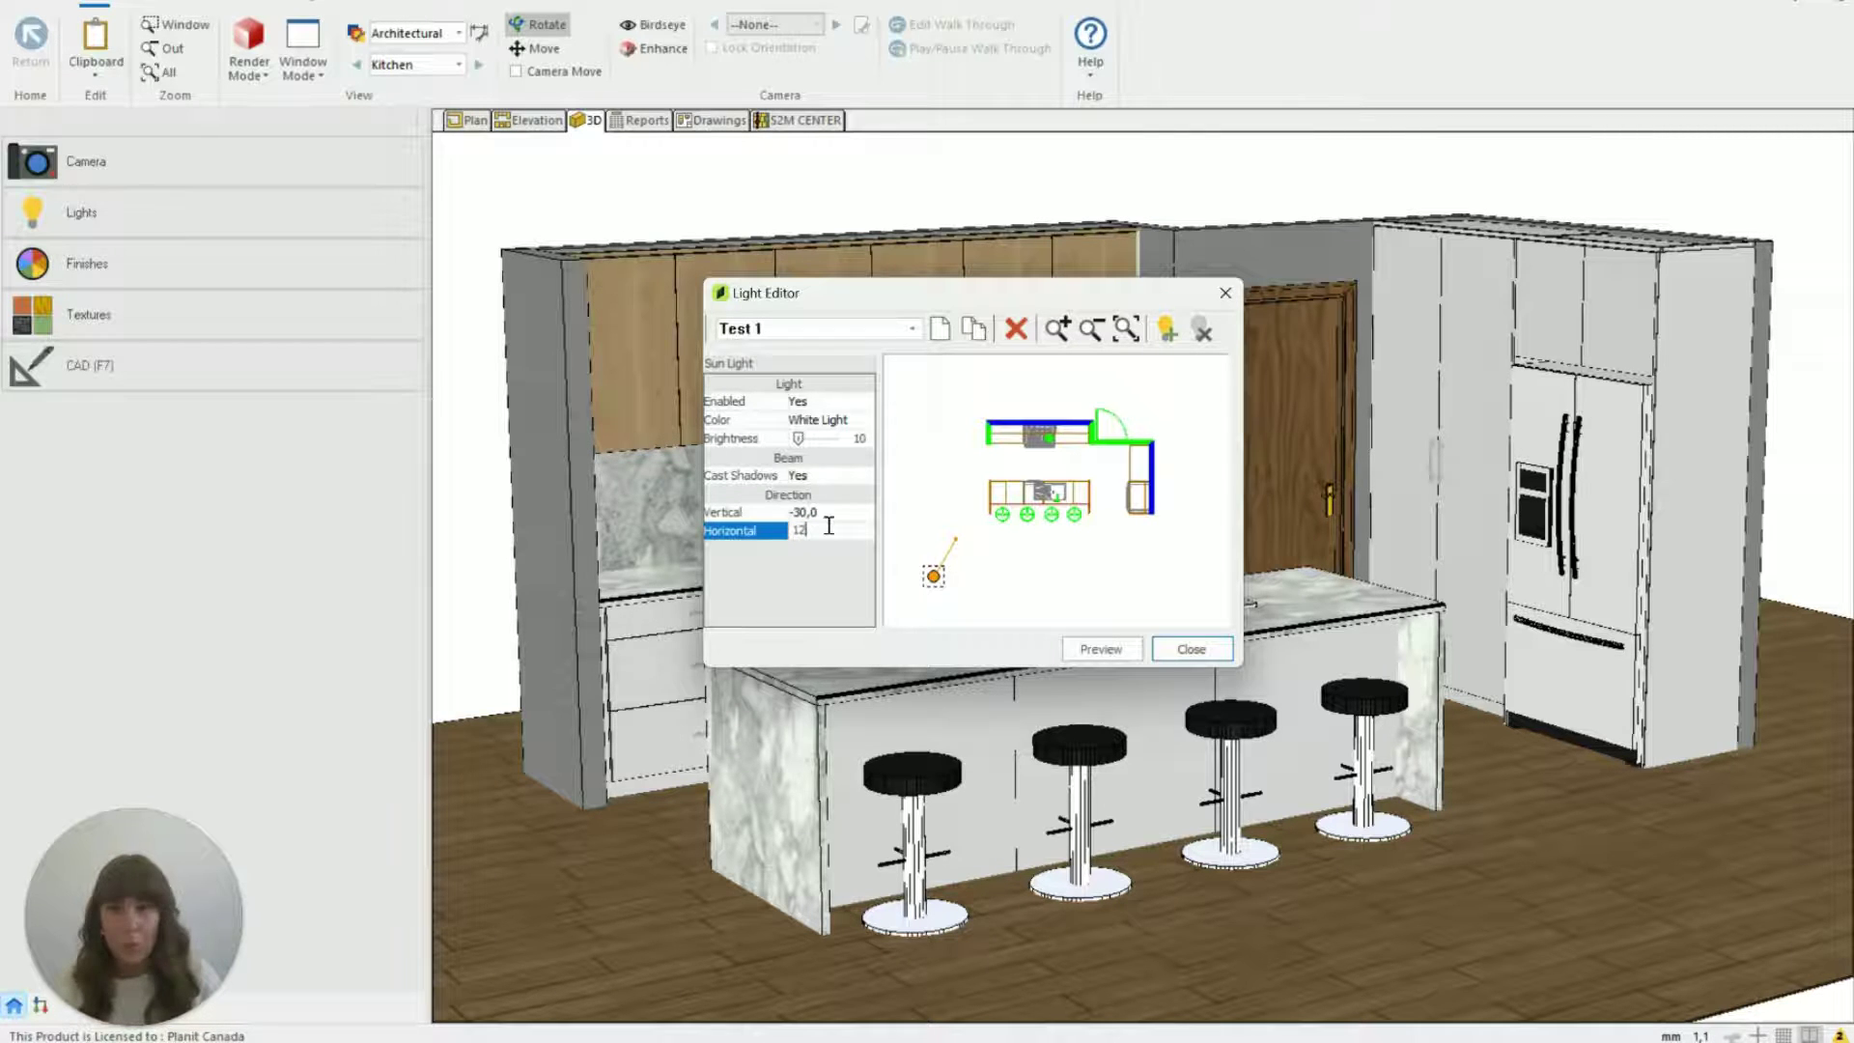
key(Return)
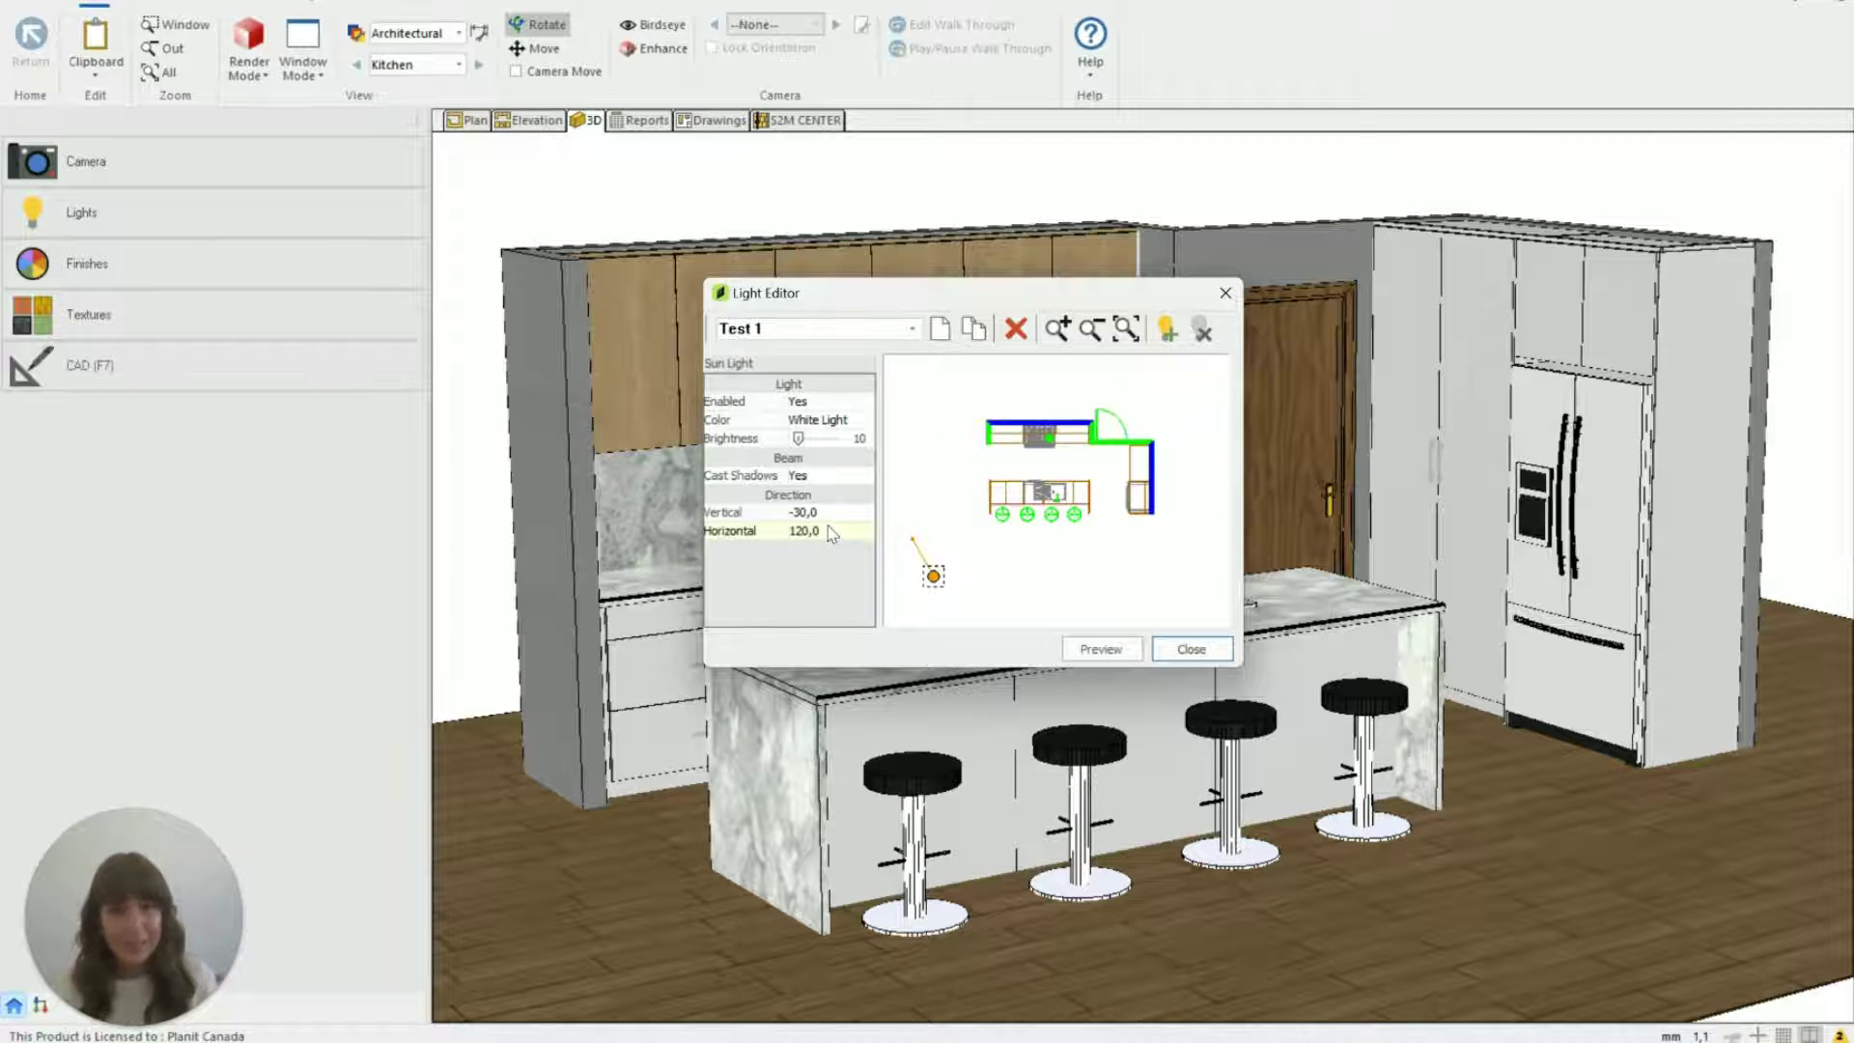
- Try the sun light's horizontal direction at -90 and at 0
click(831, 533)
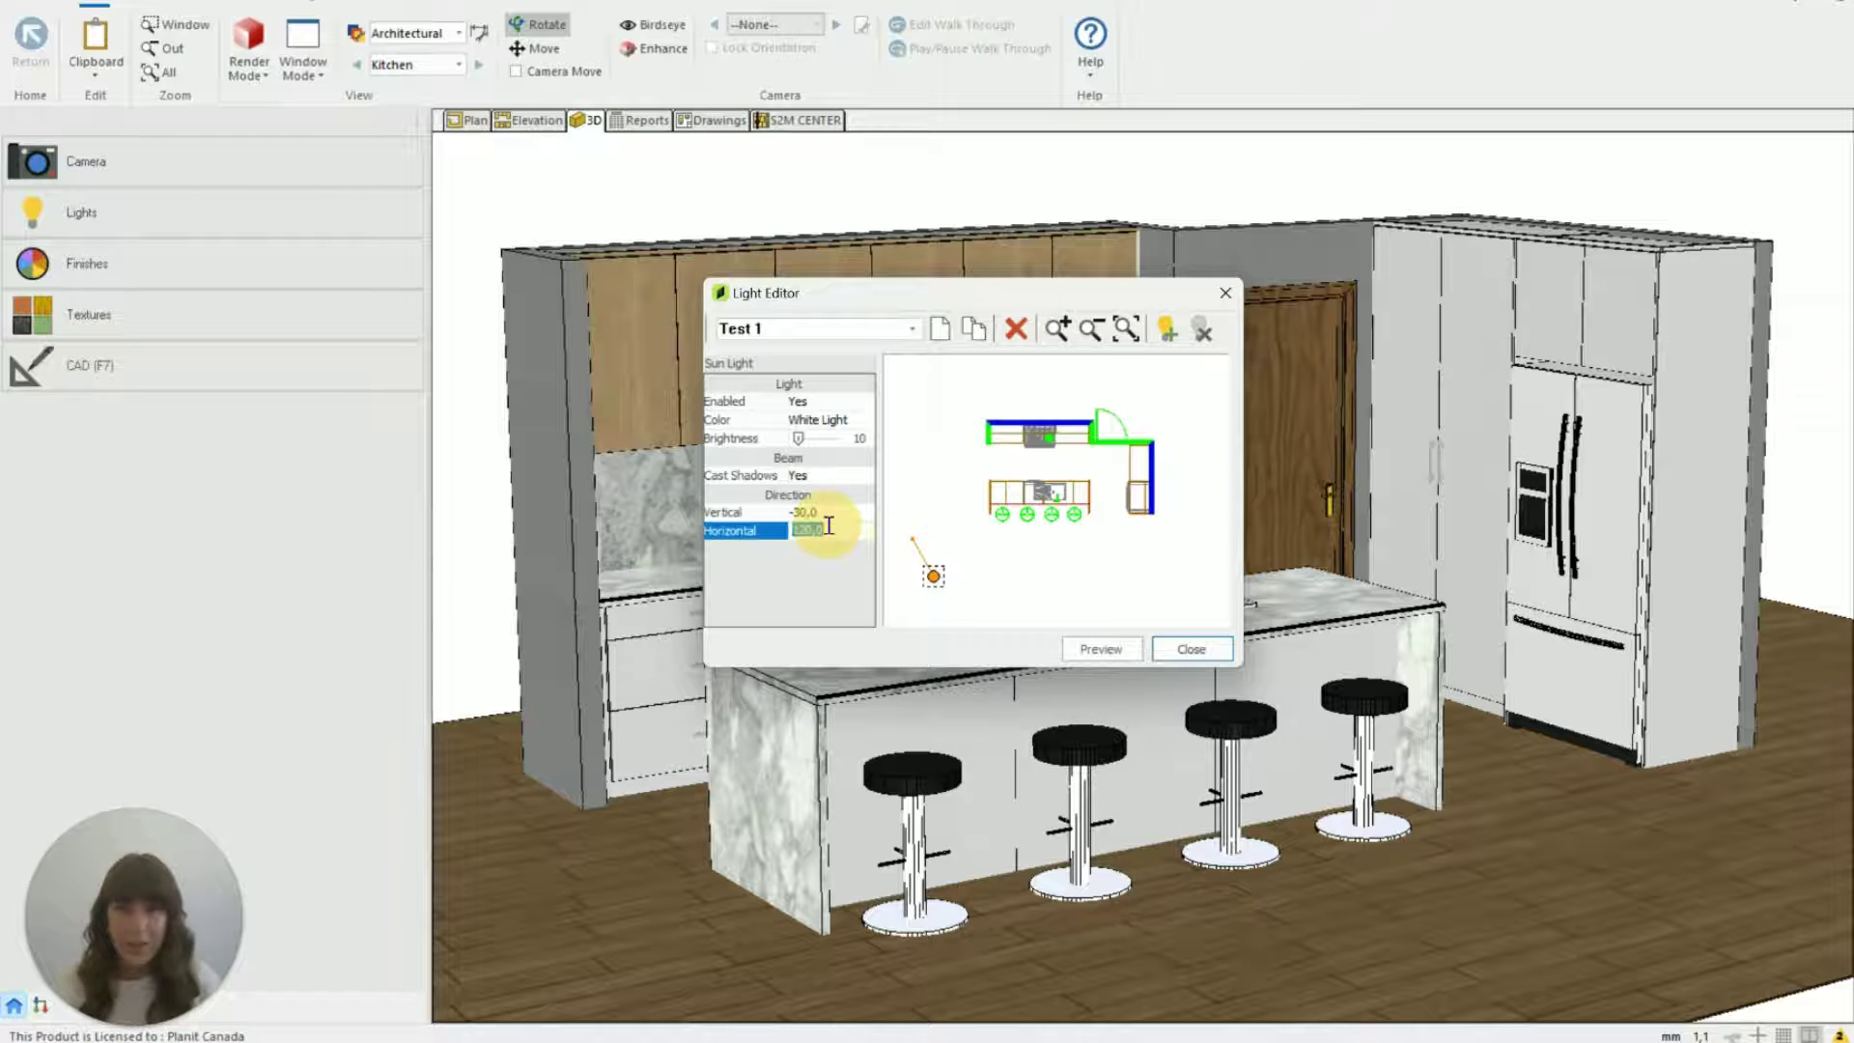
text(-90)
key(Return)
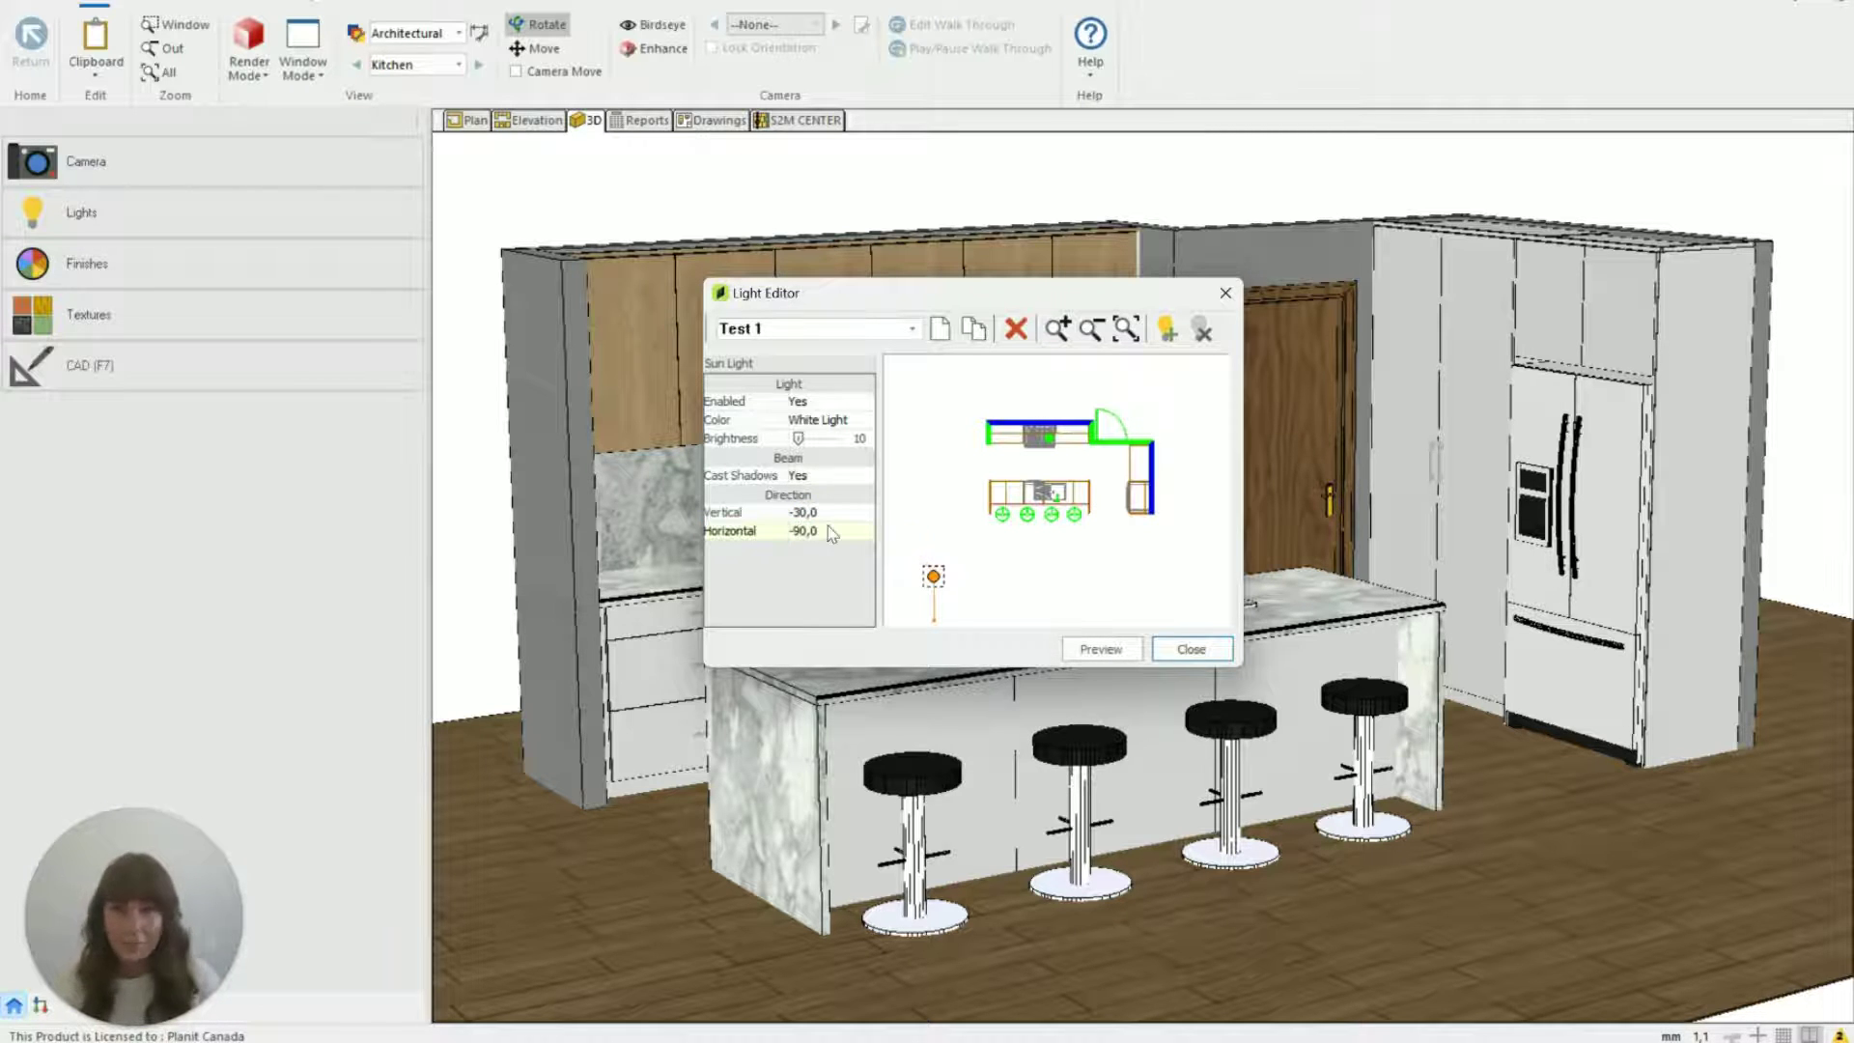
click(830, 533)
text(0)
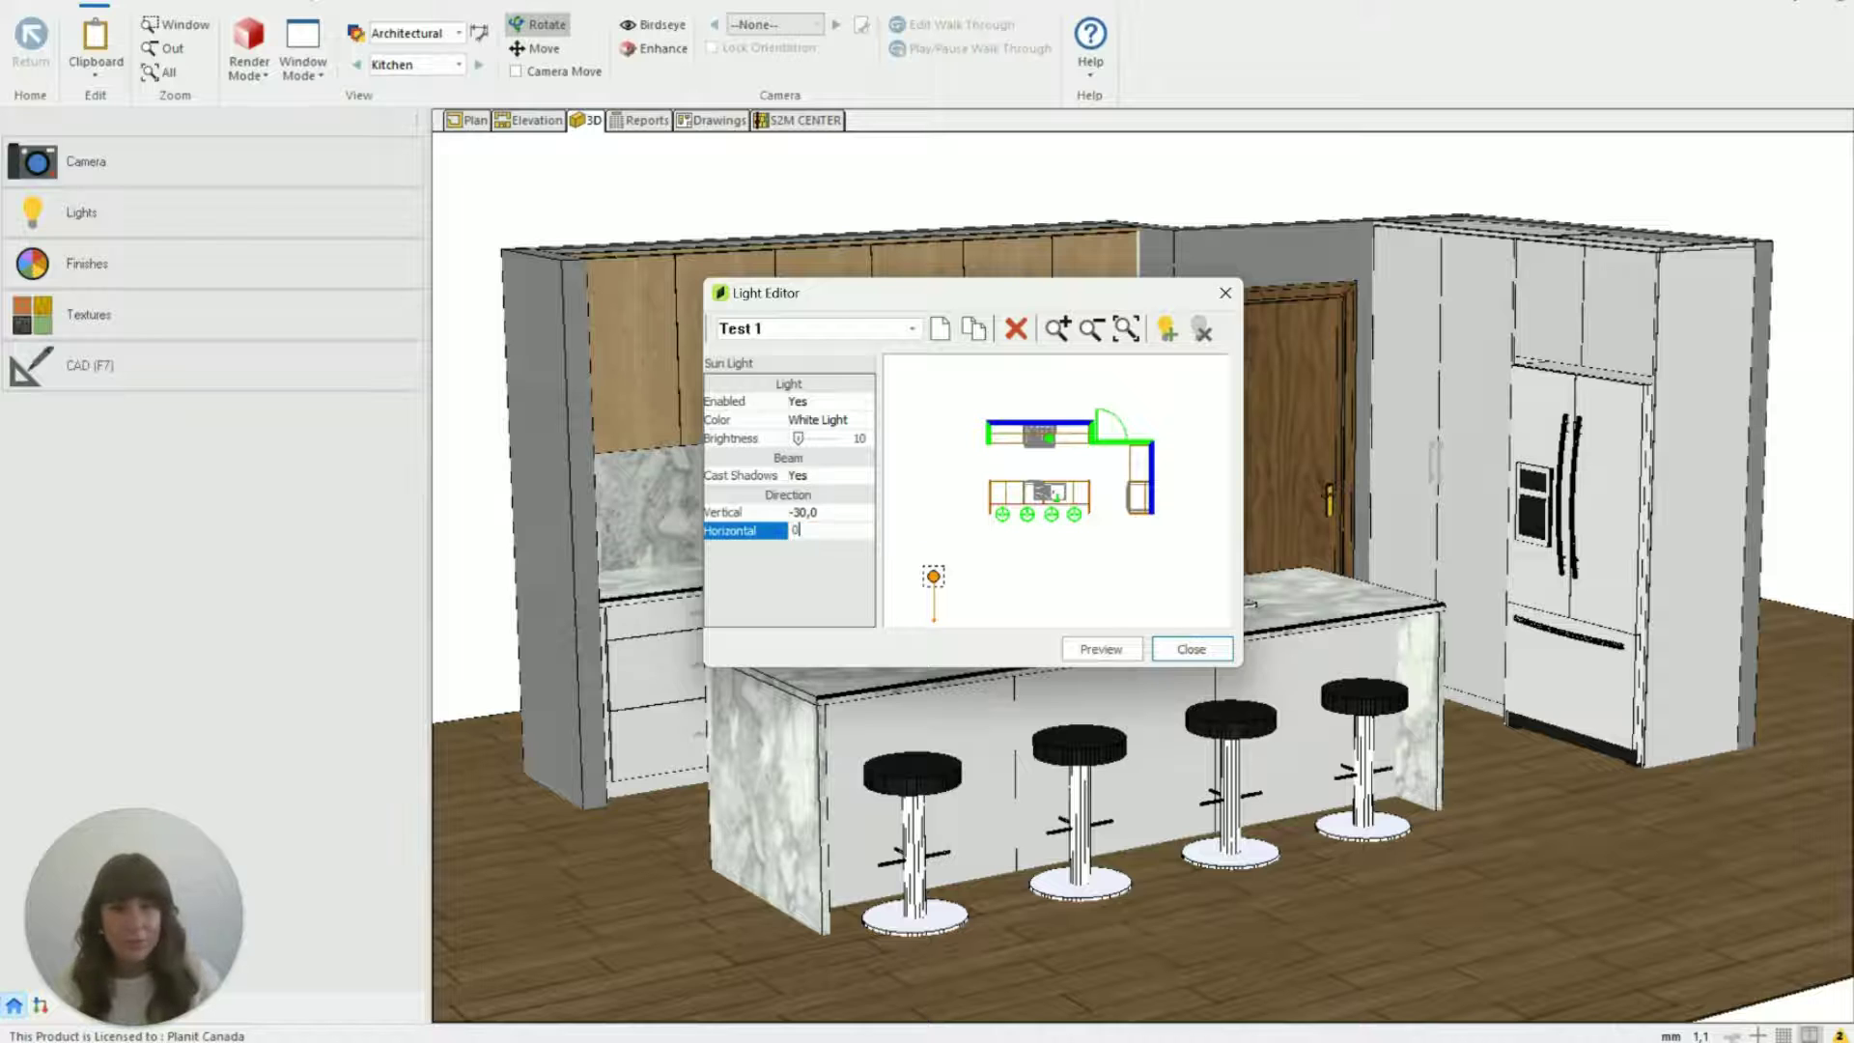
key(Return)
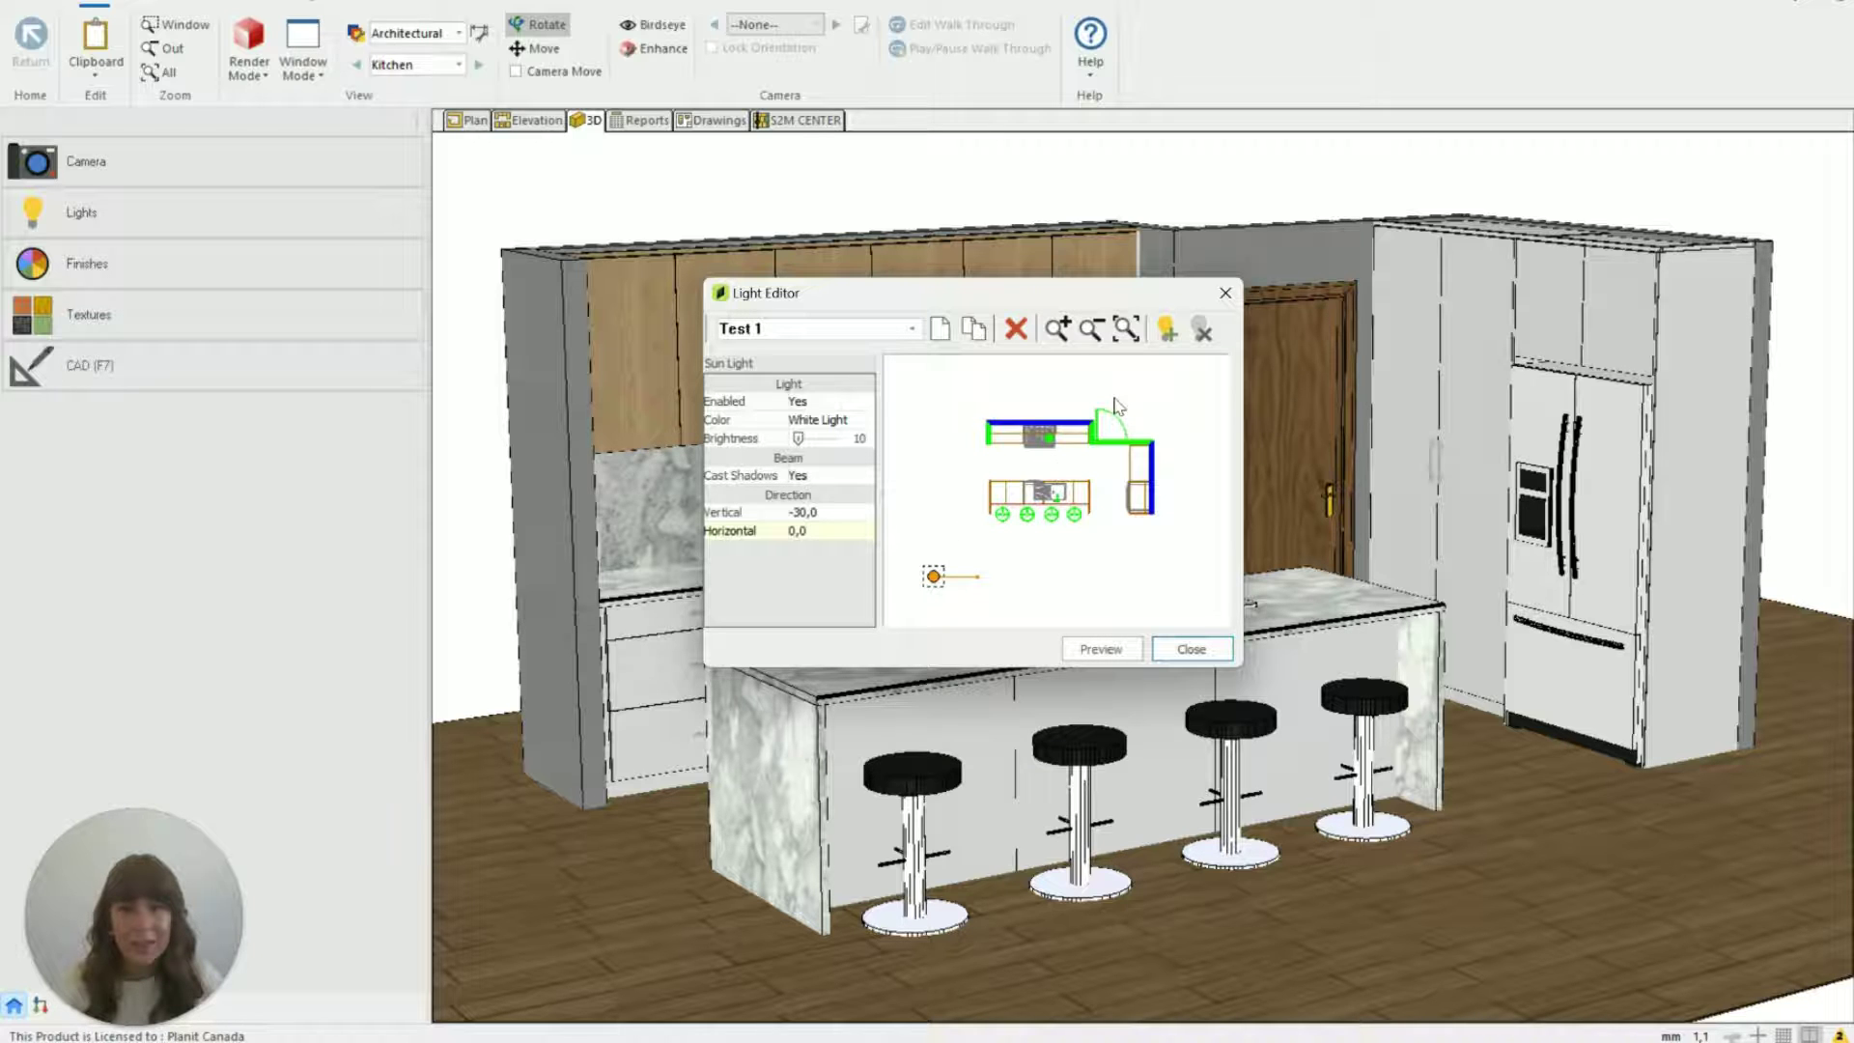
- Set the sun light's horizontal direction to 60 and close the Light Editor
click(837, 528)
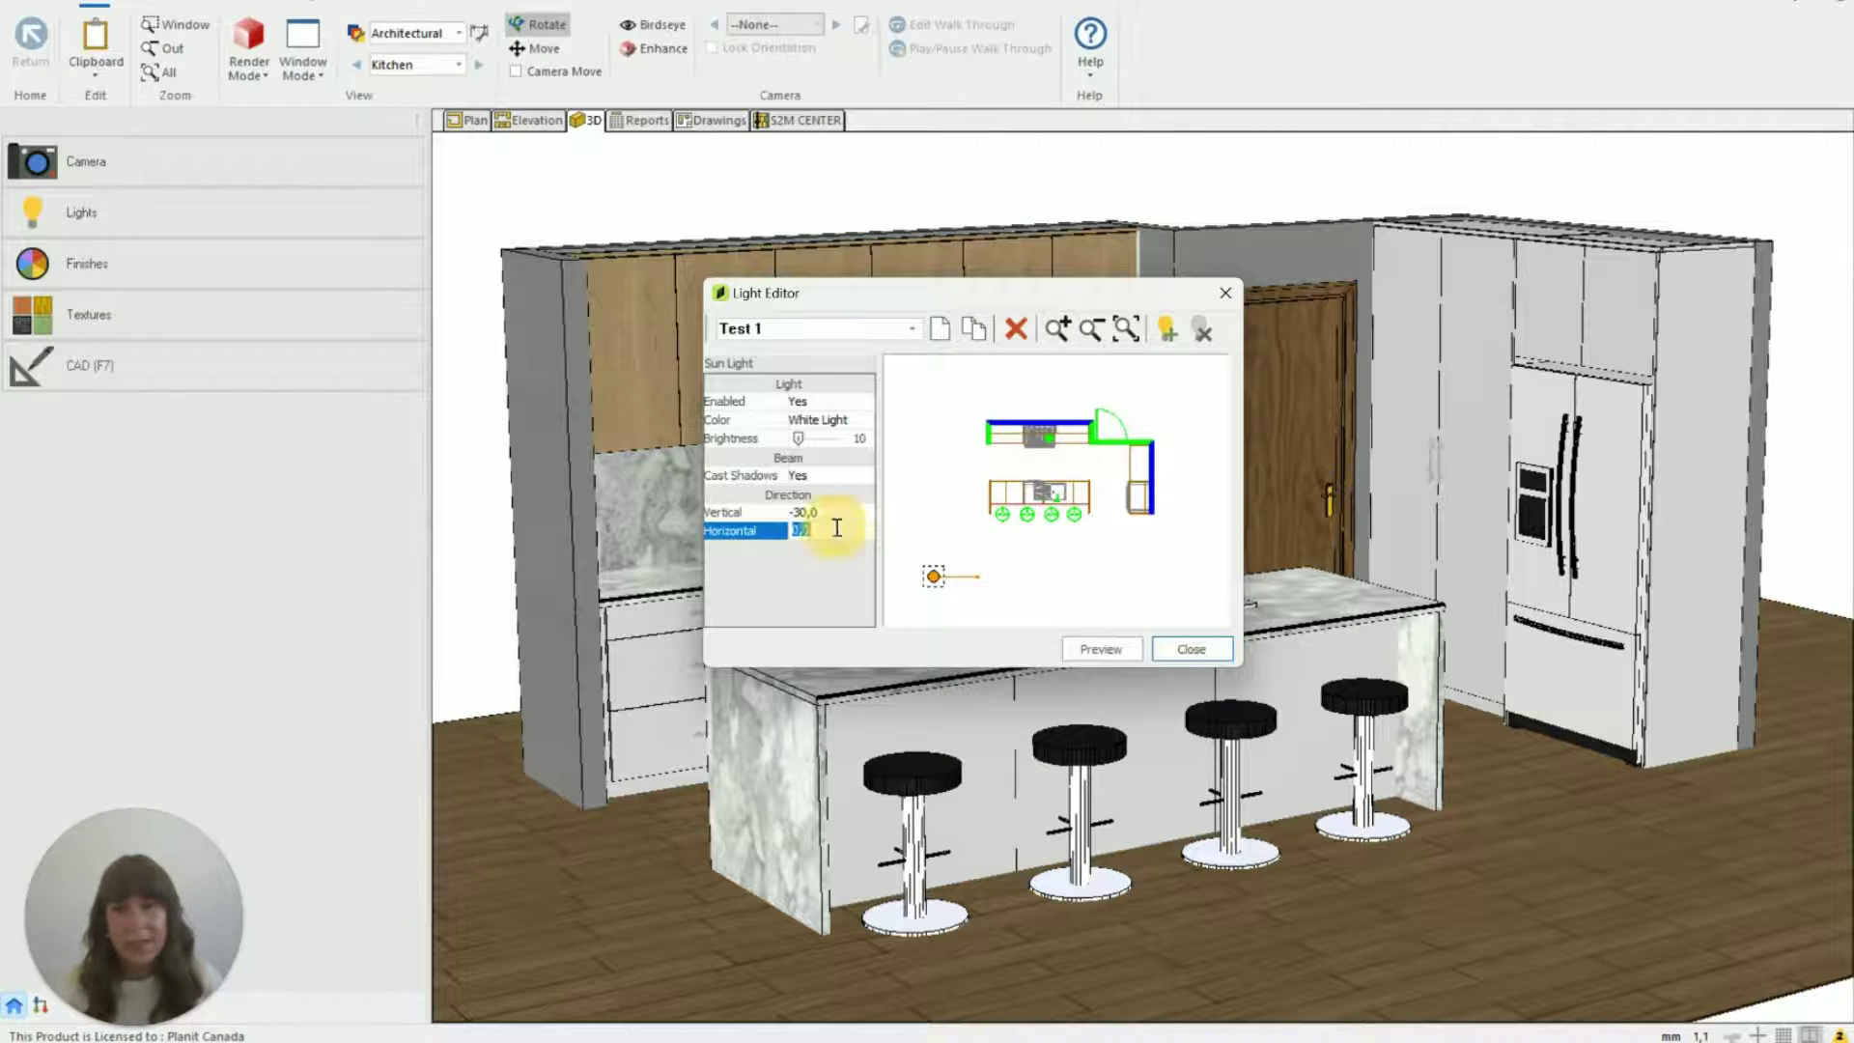
text(60)
key(Return)
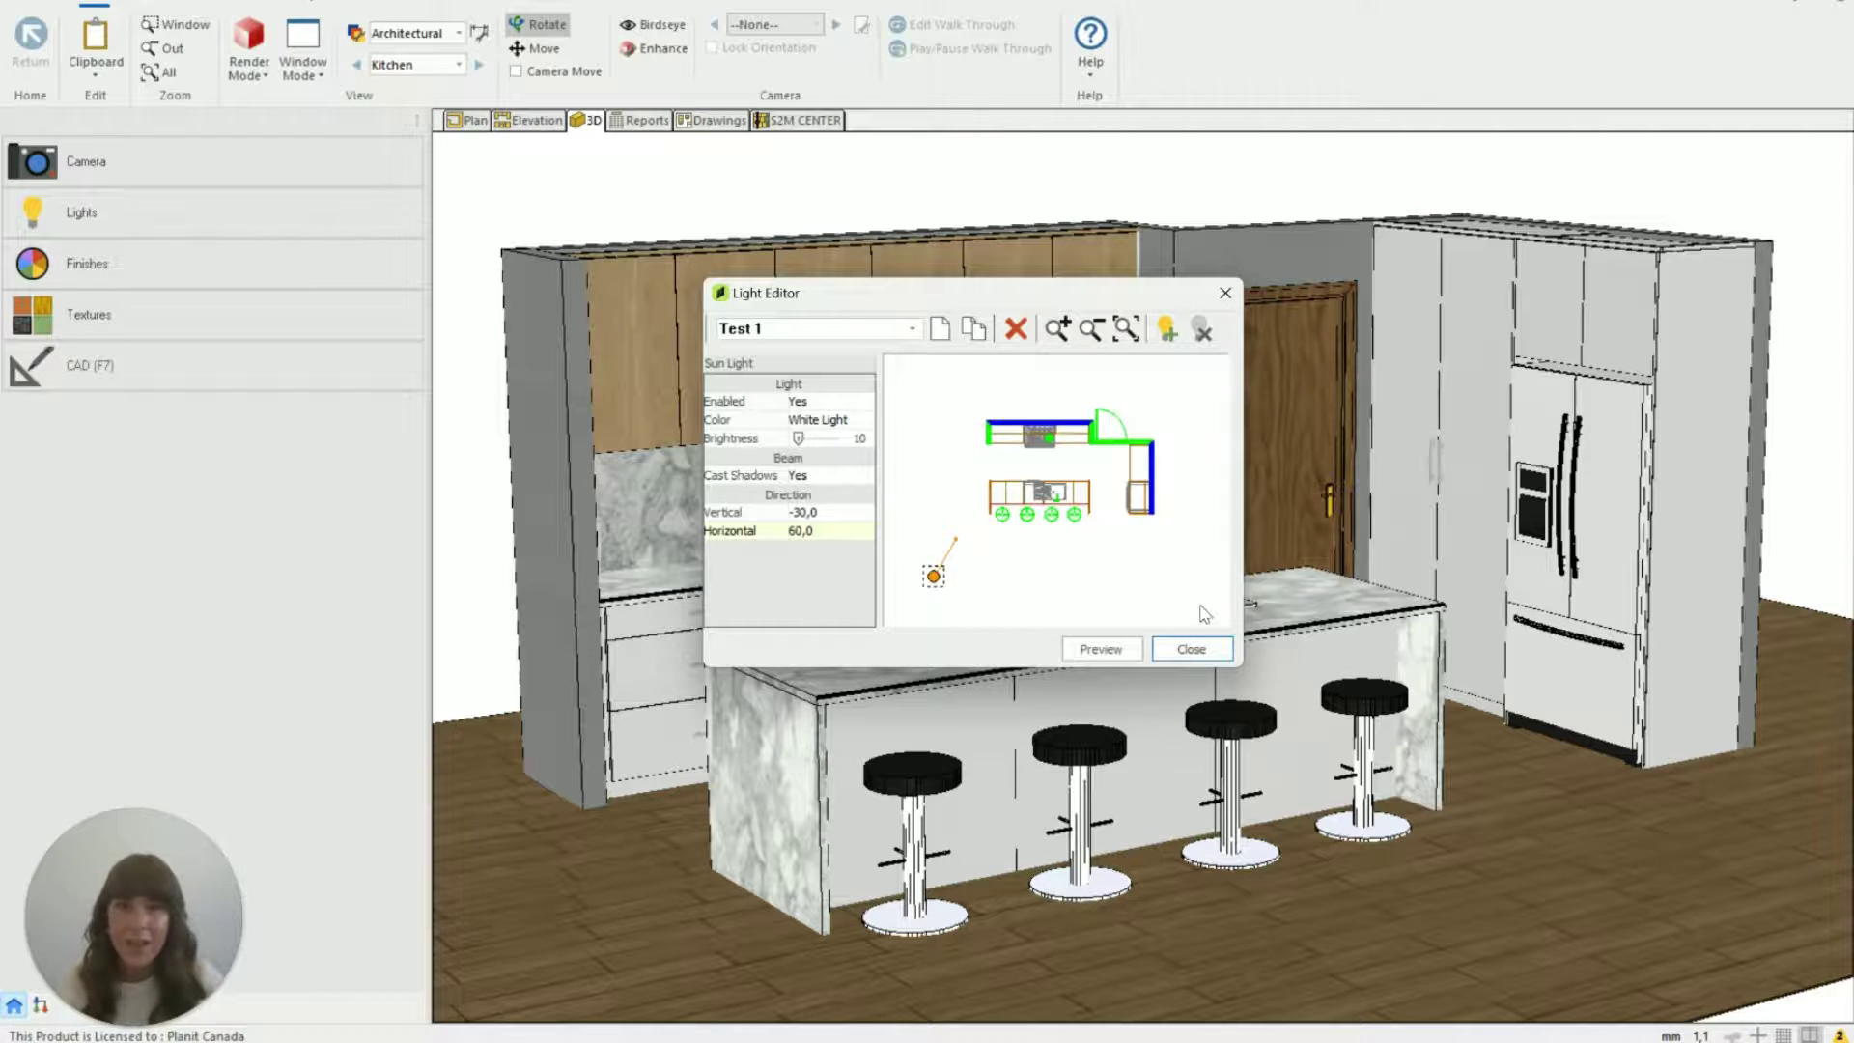
click(1207, 651)
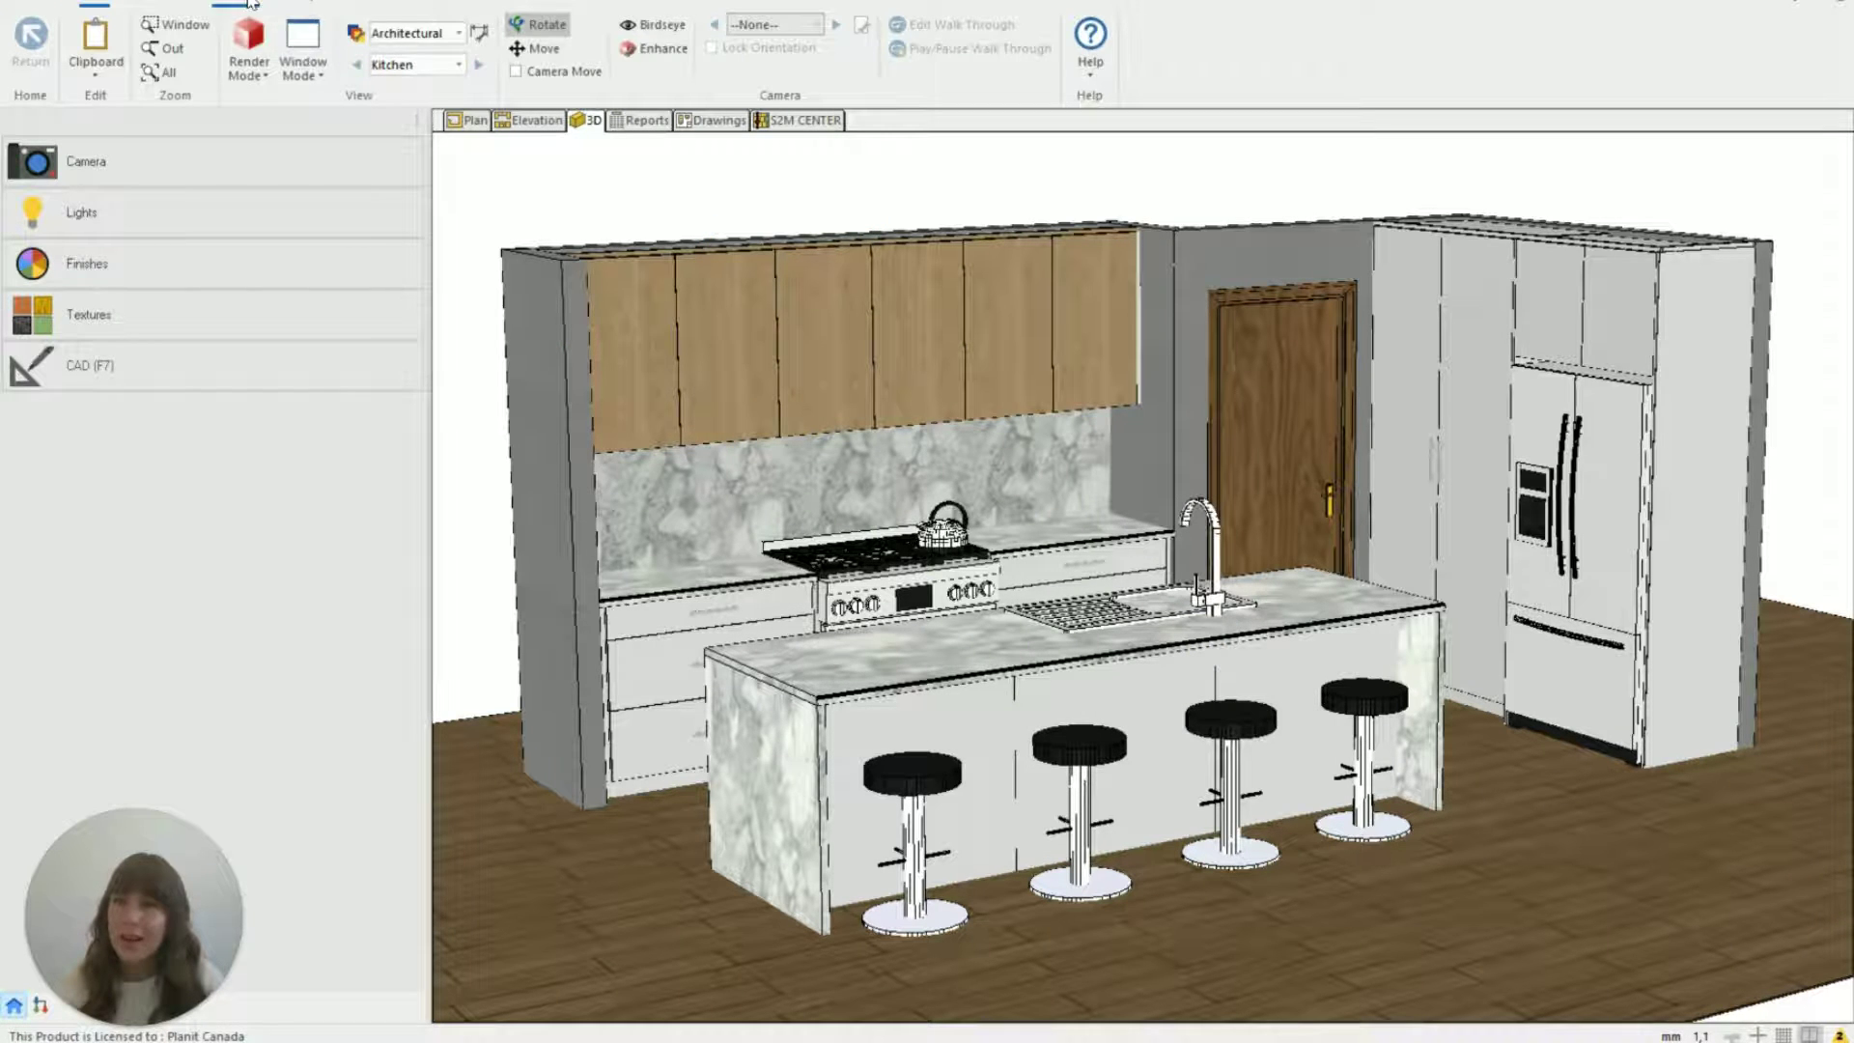
- Render the kitchen with Preview Architectural, and start a Full Architectural render of the same view
click(249, 1)
click(278, 68)
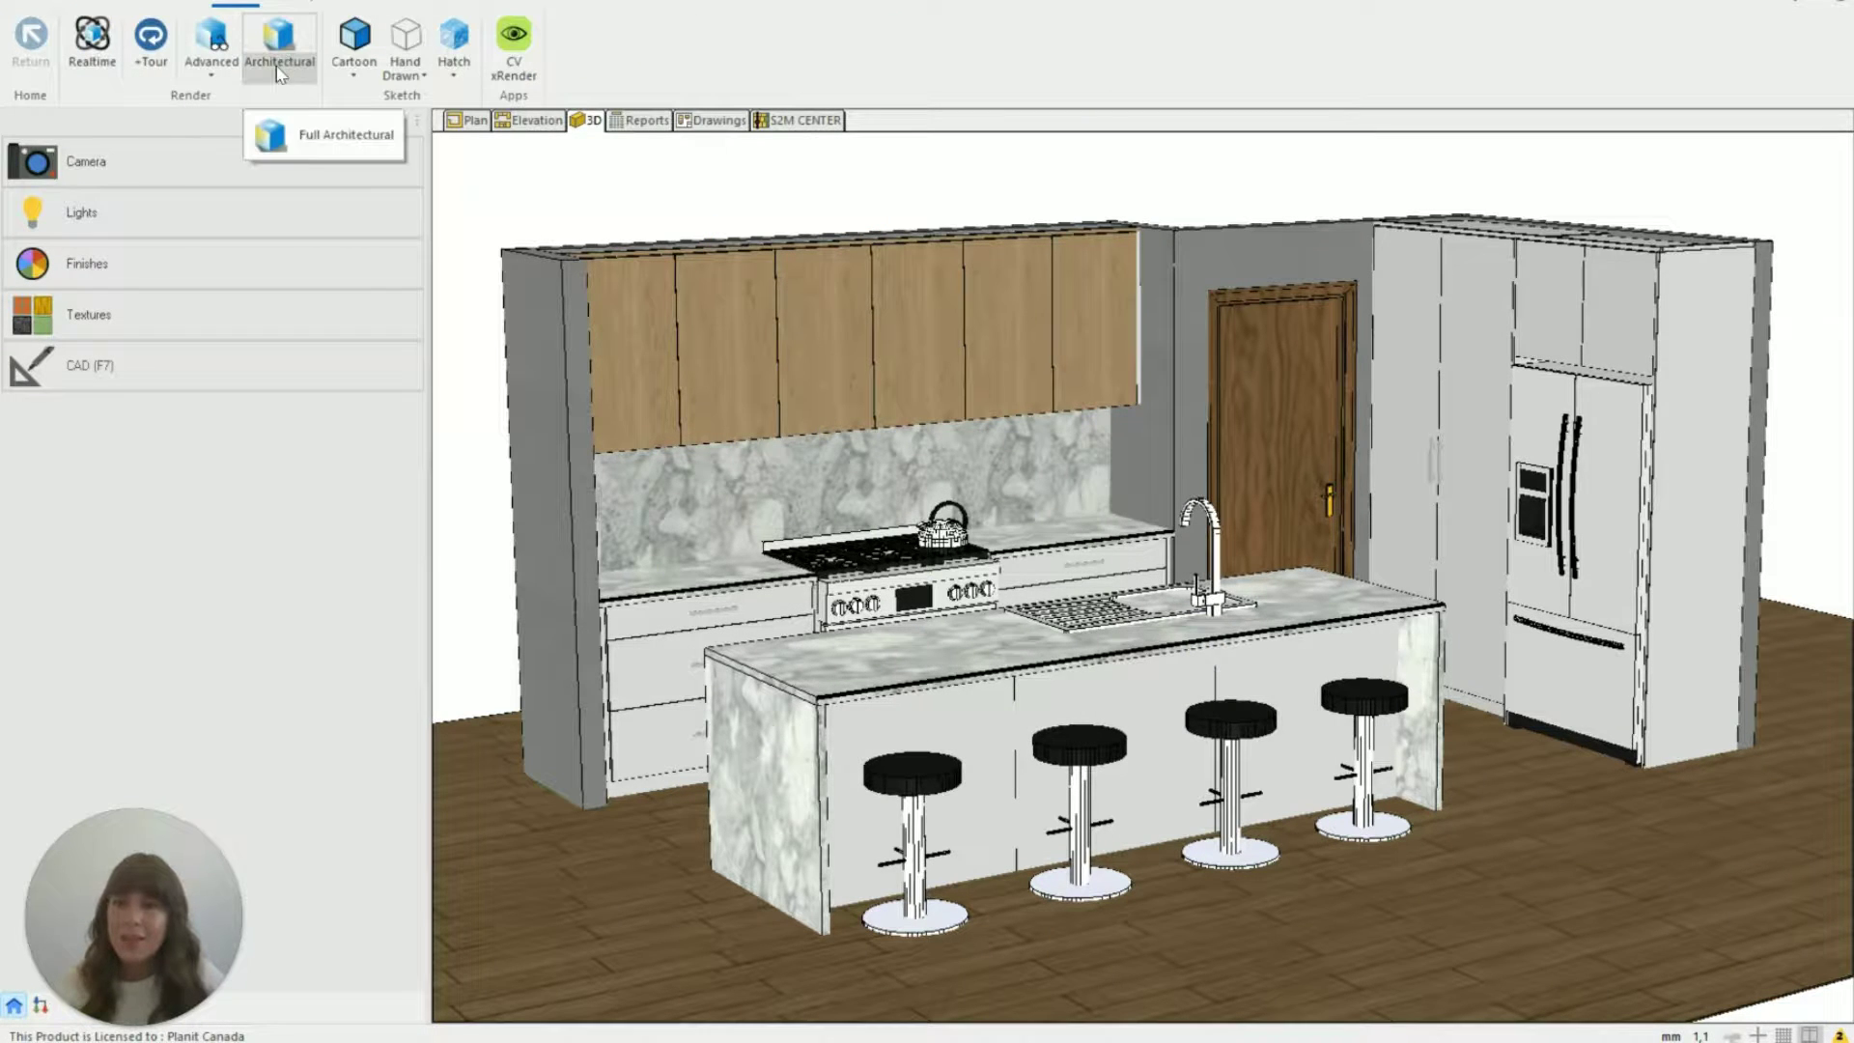
click(276, 70)
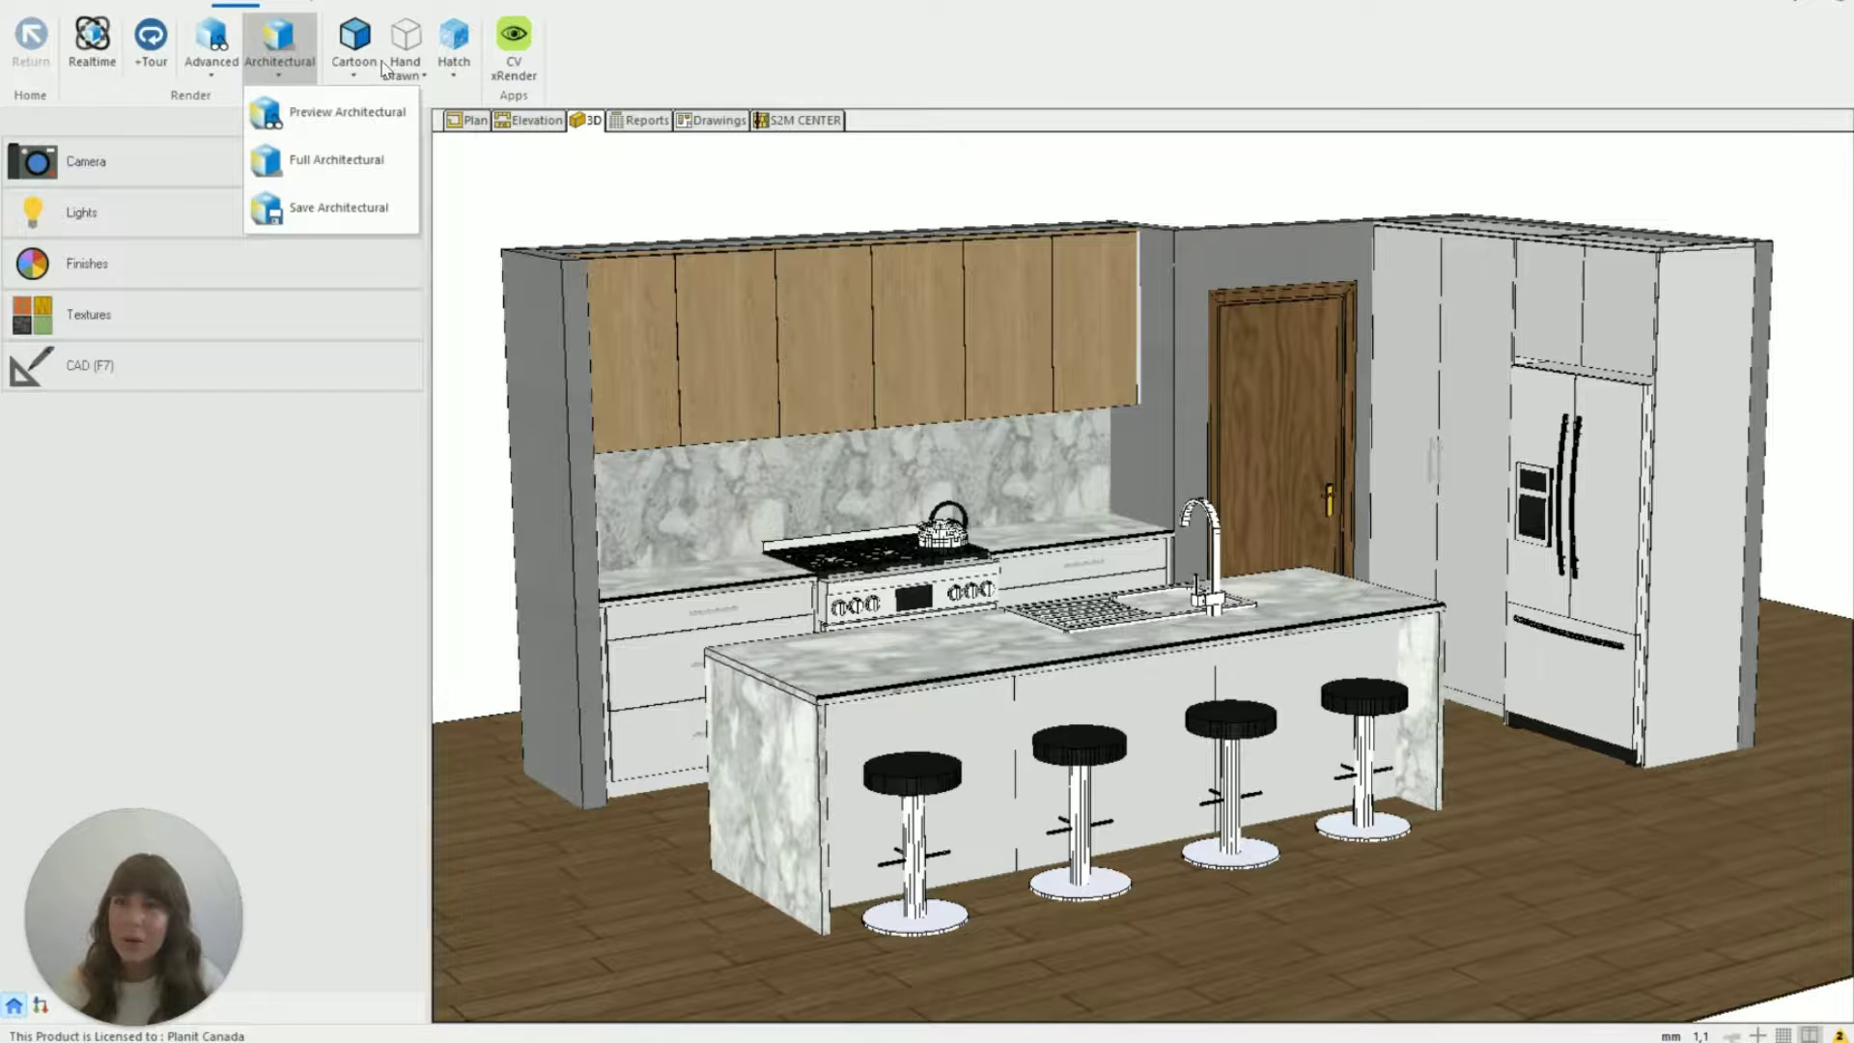
click(367, 123)
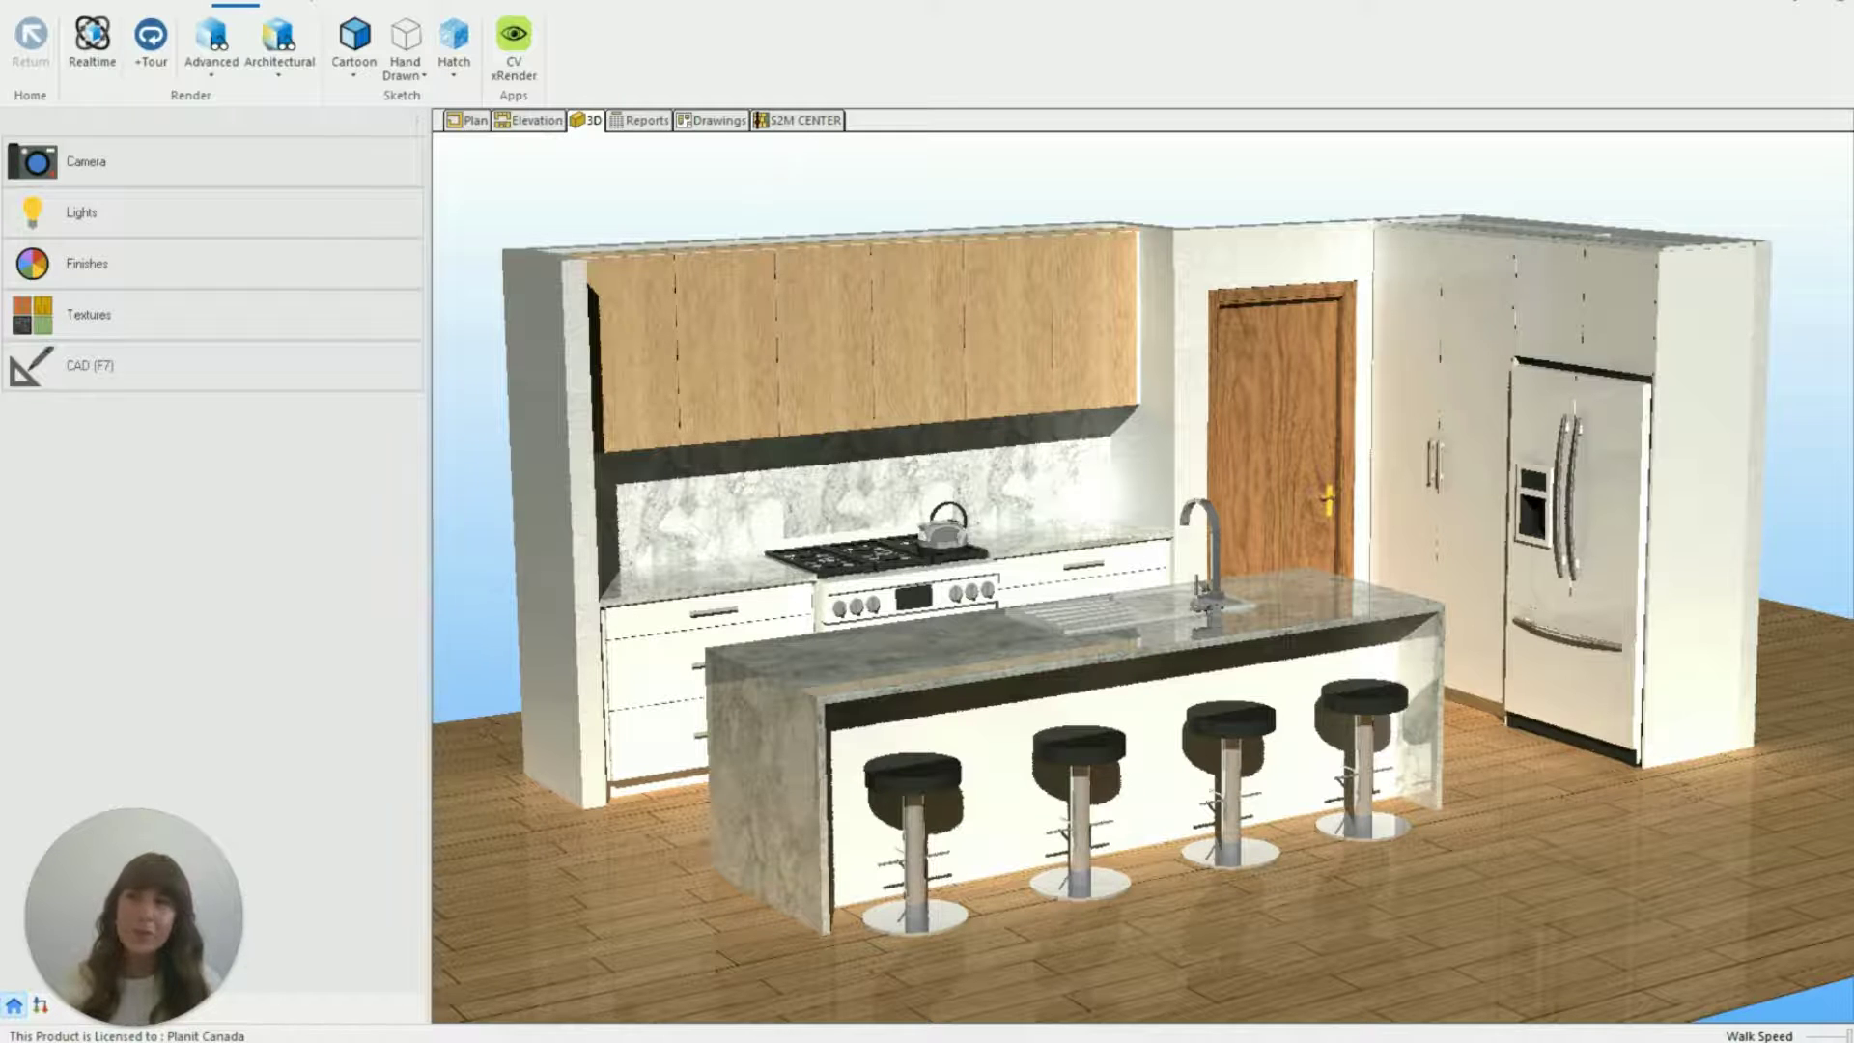
click(280, 66)
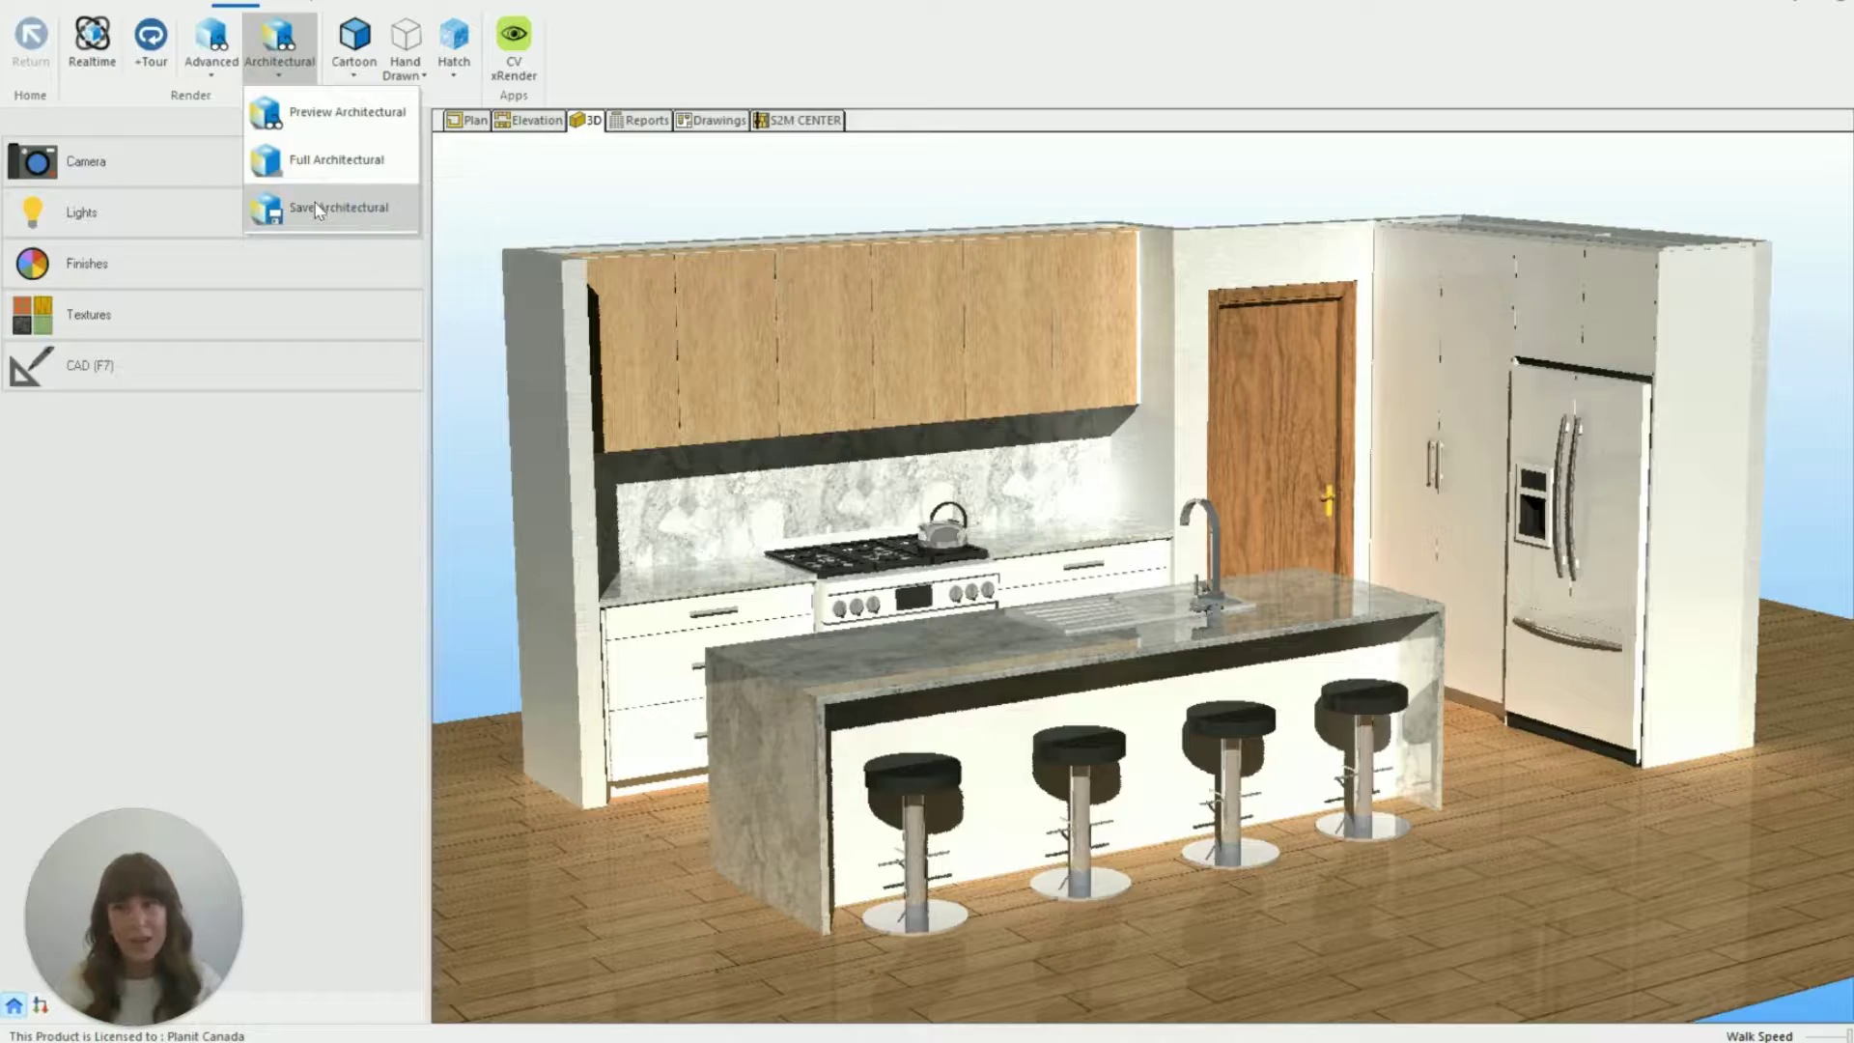
click(329, 166)
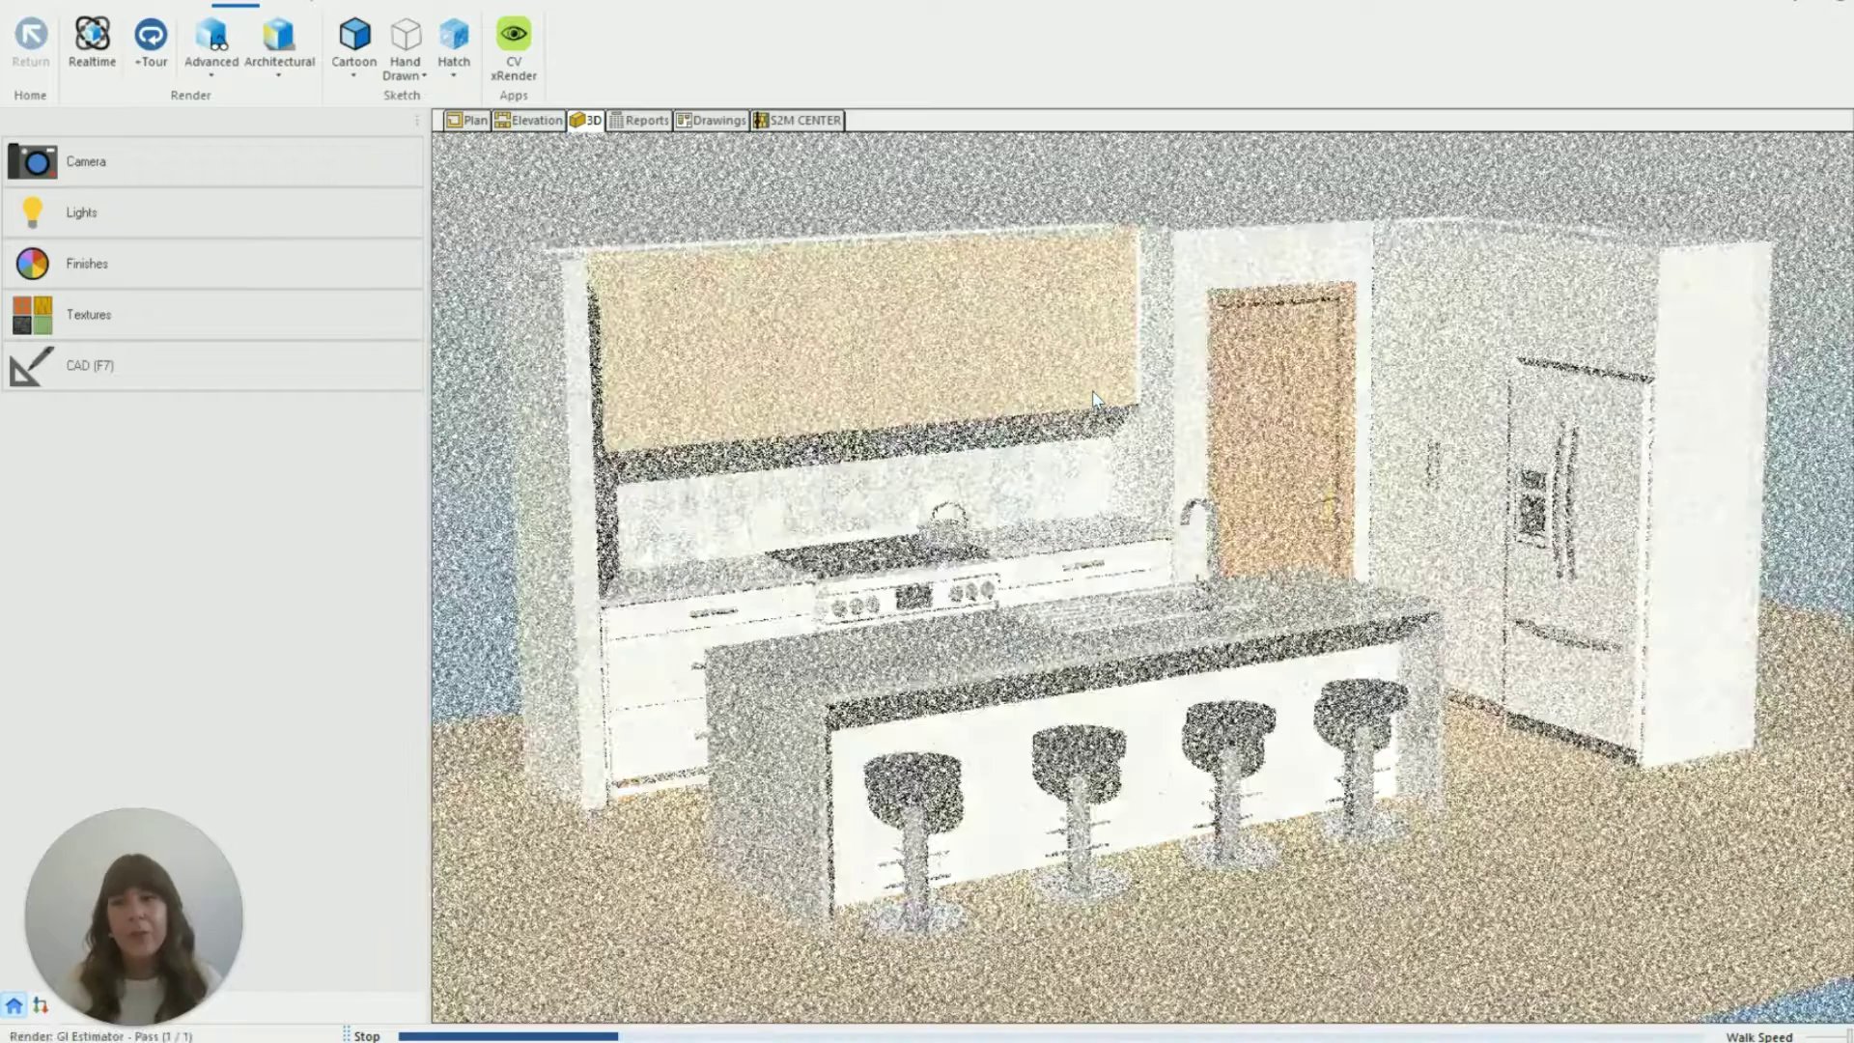